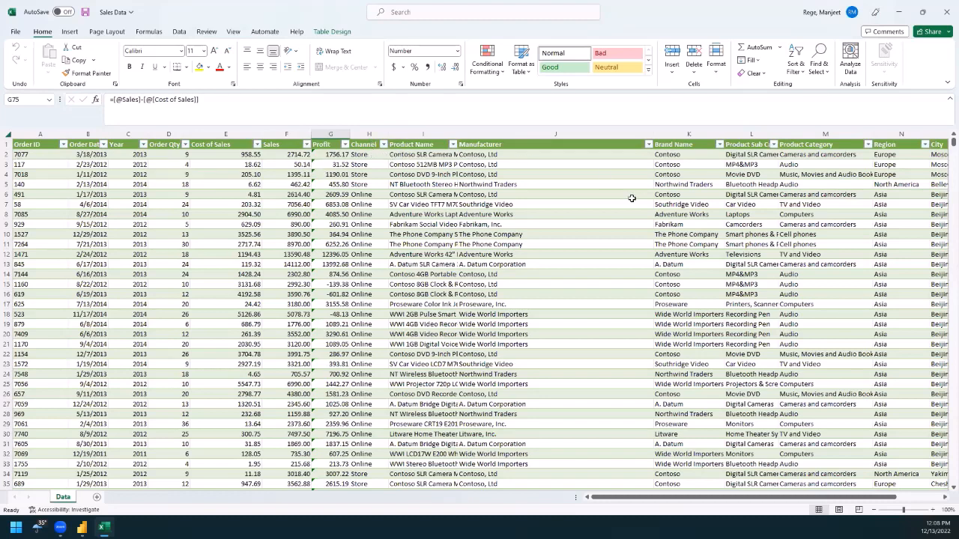
Step: Switch from the Sales Data workbook to Power BI Desktop and open the complete list of data sources
left_click_drag(797, 501, 771, 507)
left_click(900, 10)
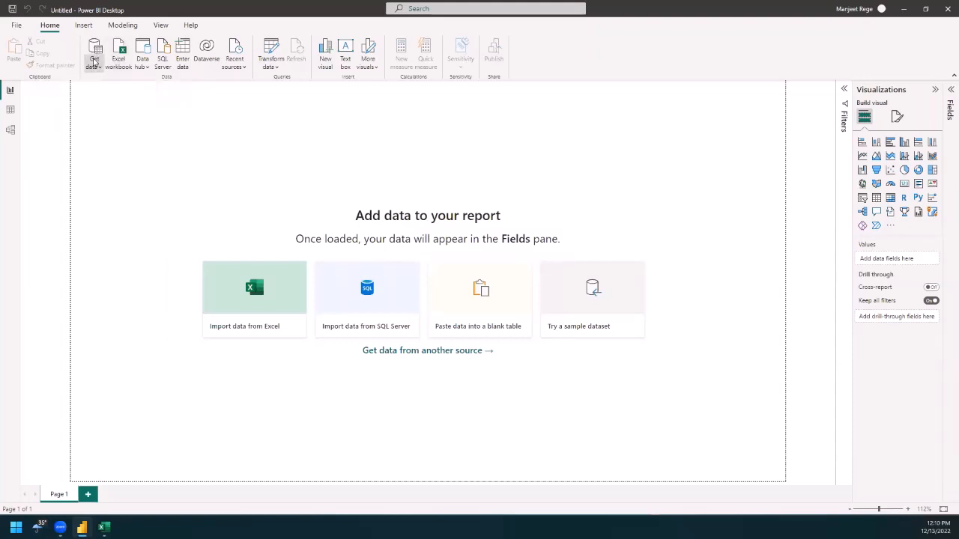
left_click(95, 65)
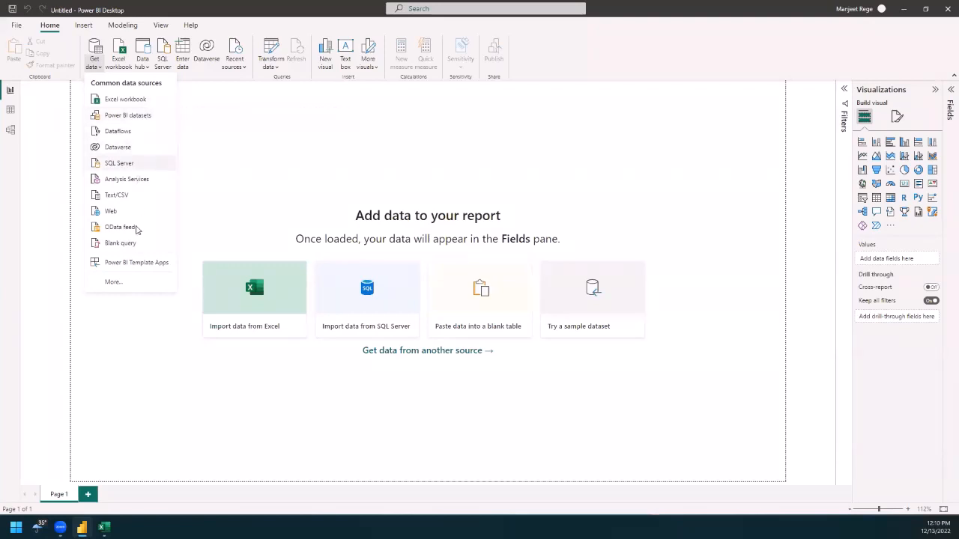
left_click(121, 283)
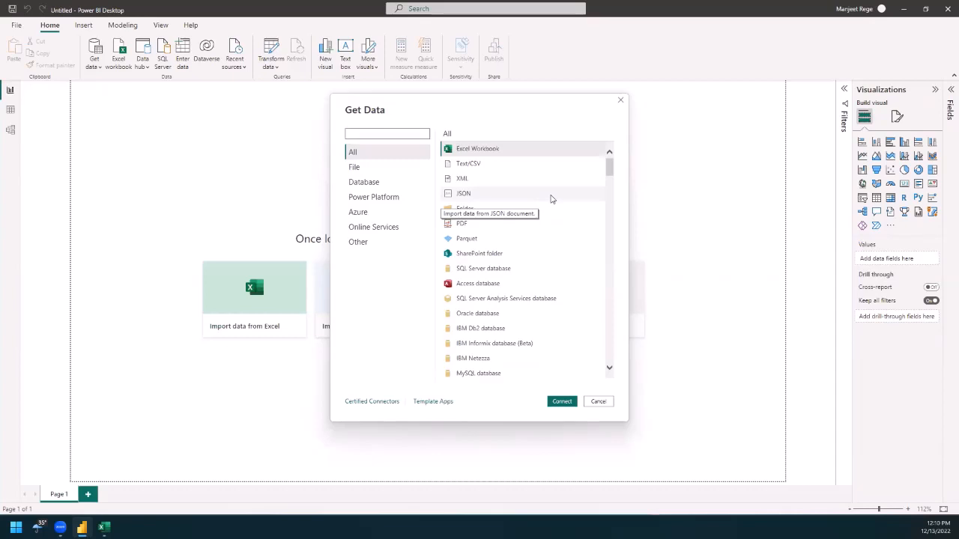
Step: Examine the available data connectors, first across all categories and then within Online Services
scroll(552, 199, "down", 2)
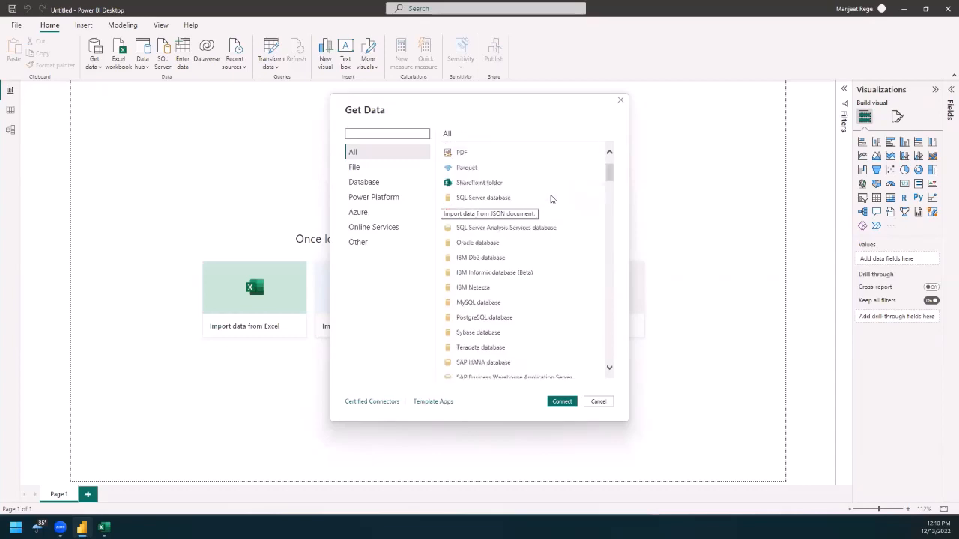
scroll(552, 198, "down", 2)
scroll(551, 199, "down", 1)
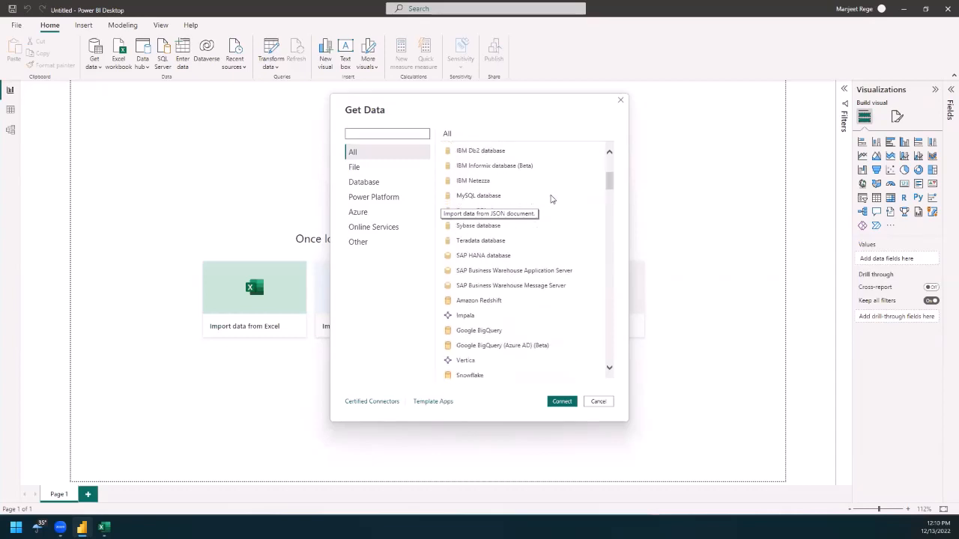
scroll(551, 198, "down", 3)
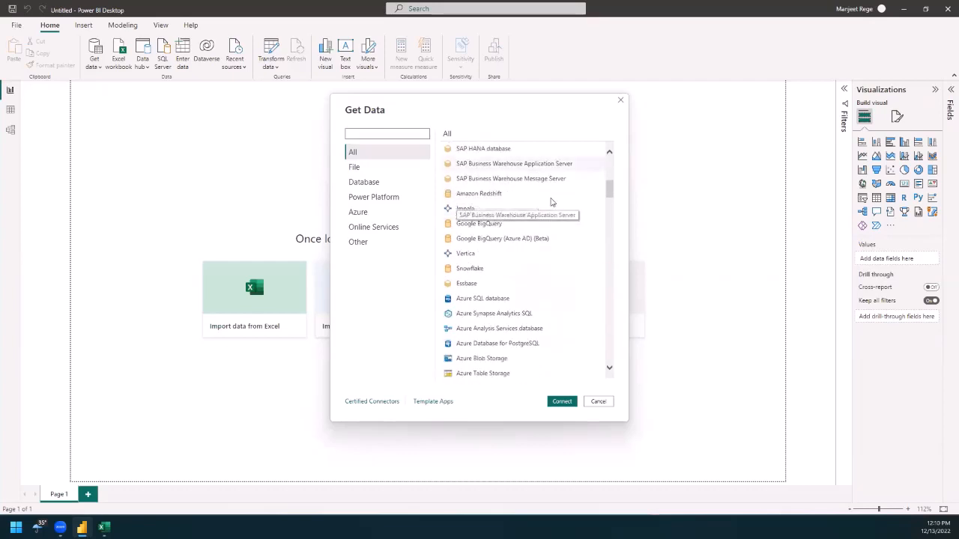
left_click(380, 233)
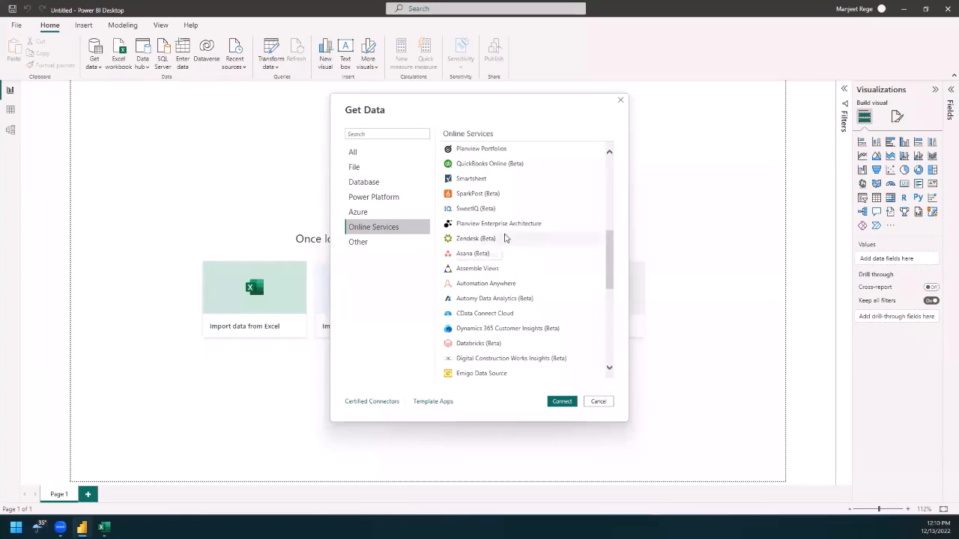
scroll(514, 235, "down", 1)
scroll(514, 235, "down", 3)
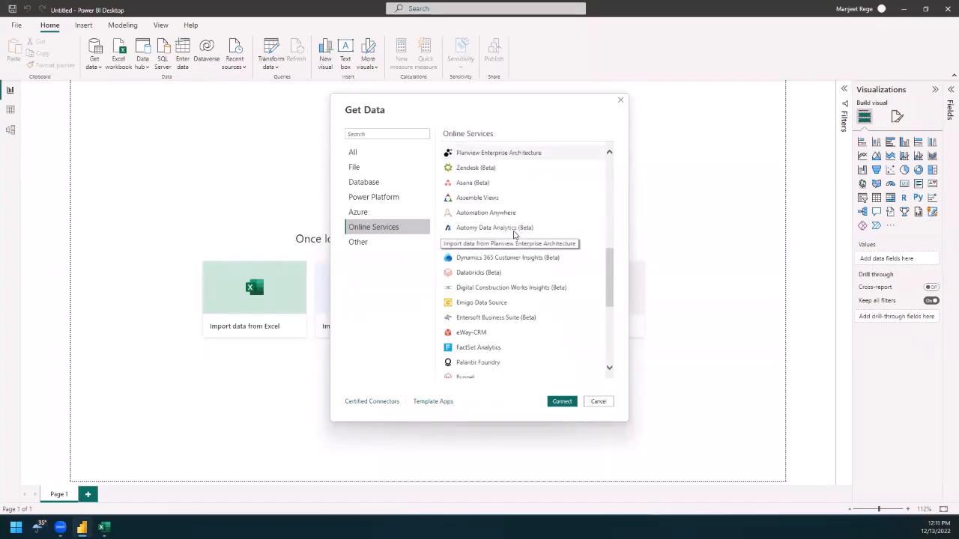
scroll(514, 236, "down", 1)
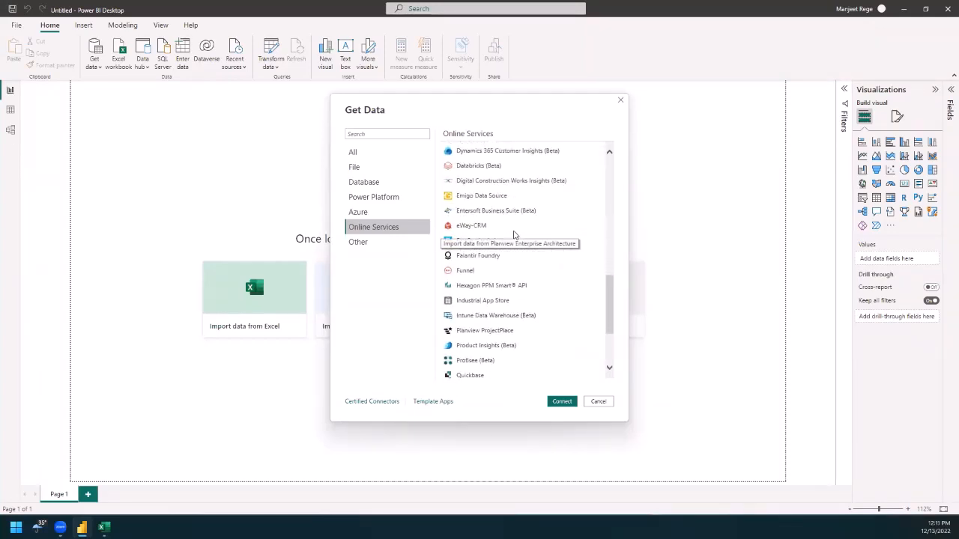
scroll(514, 235, "up", 4)
scroll(514, 235, "up", 1)
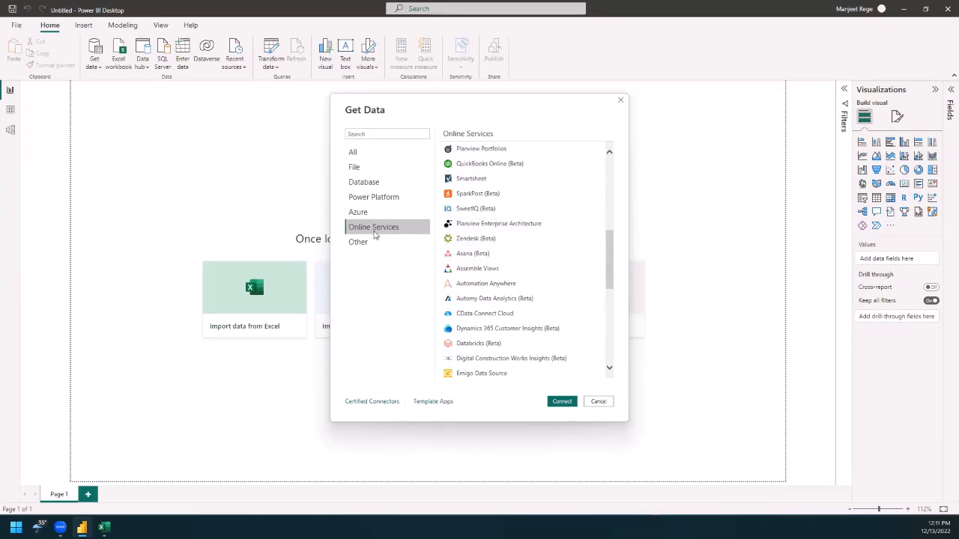
Step: Connect to the Sales Data Excel workbook stored on the Desktop
left_click(356, 167)
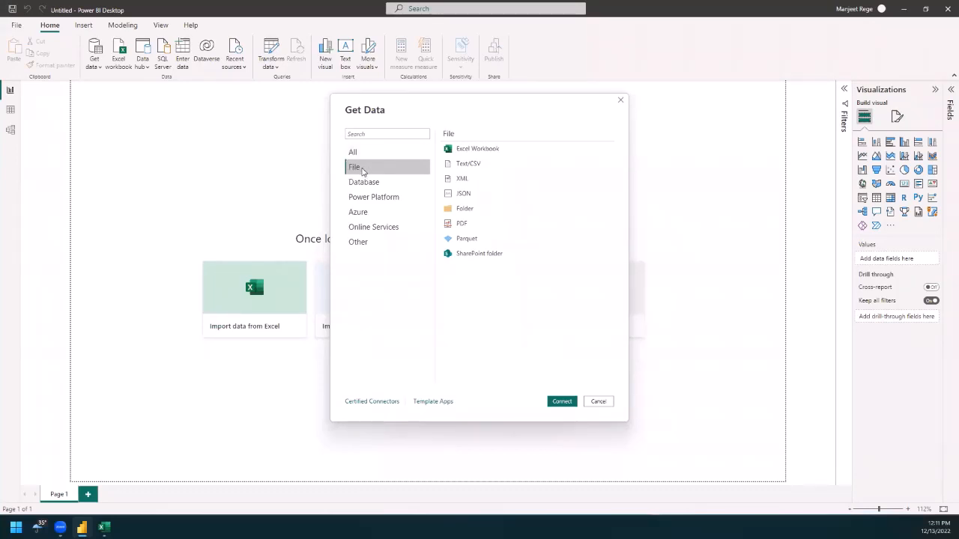
left_click(472, 149)
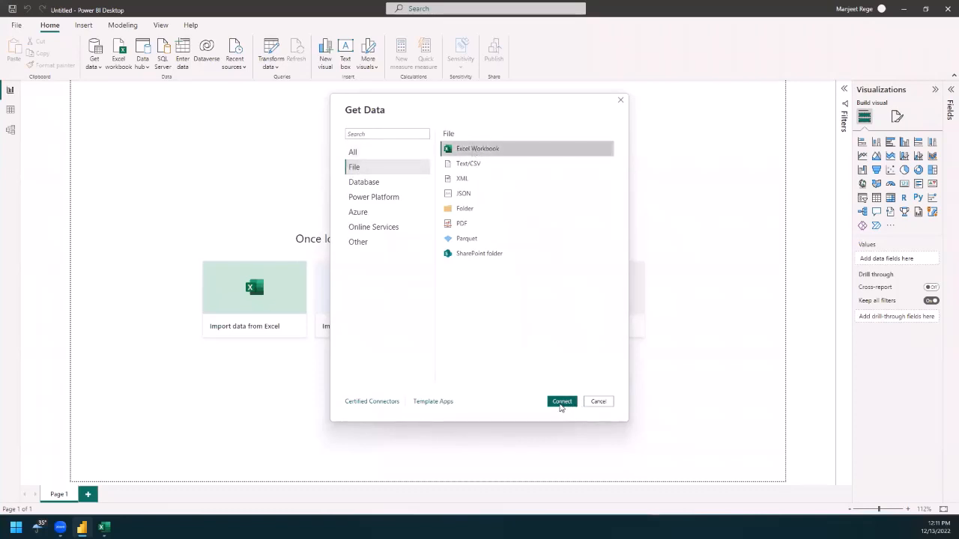
left_click(562, 403)
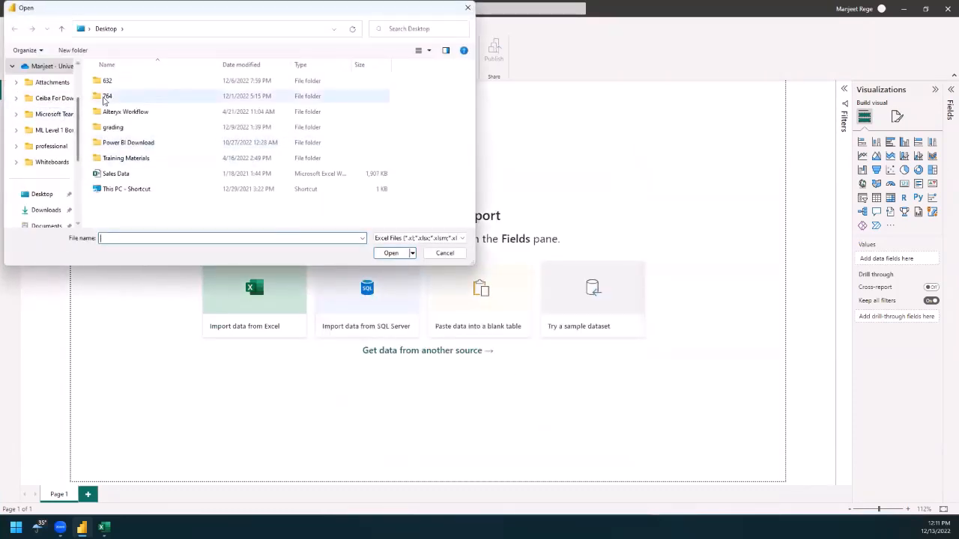
left_click(42, 195)
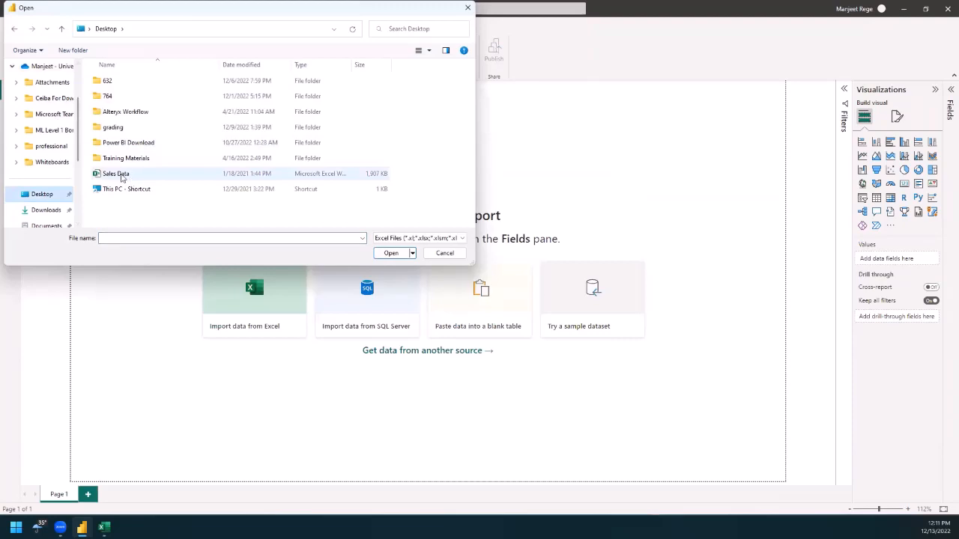
left_click(121, 176)
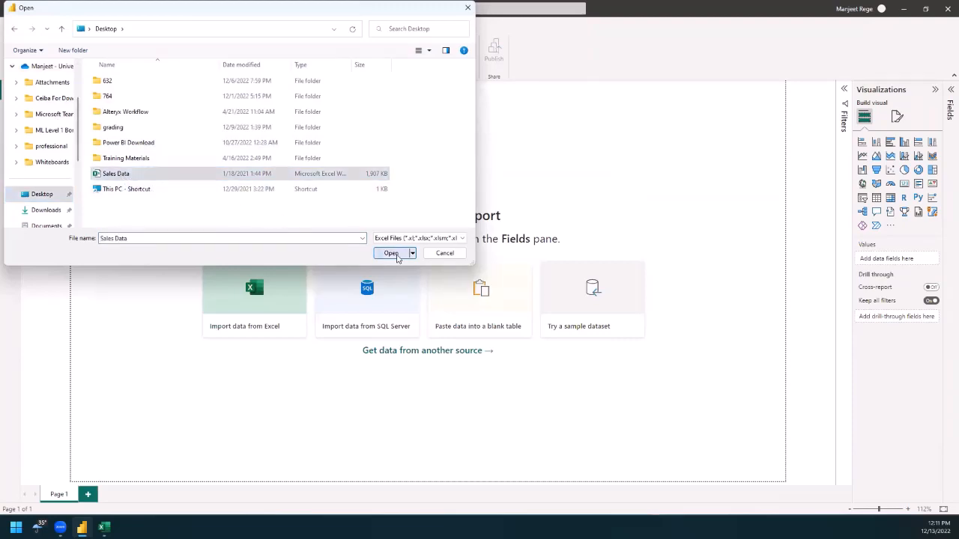
left_click(391, 253)
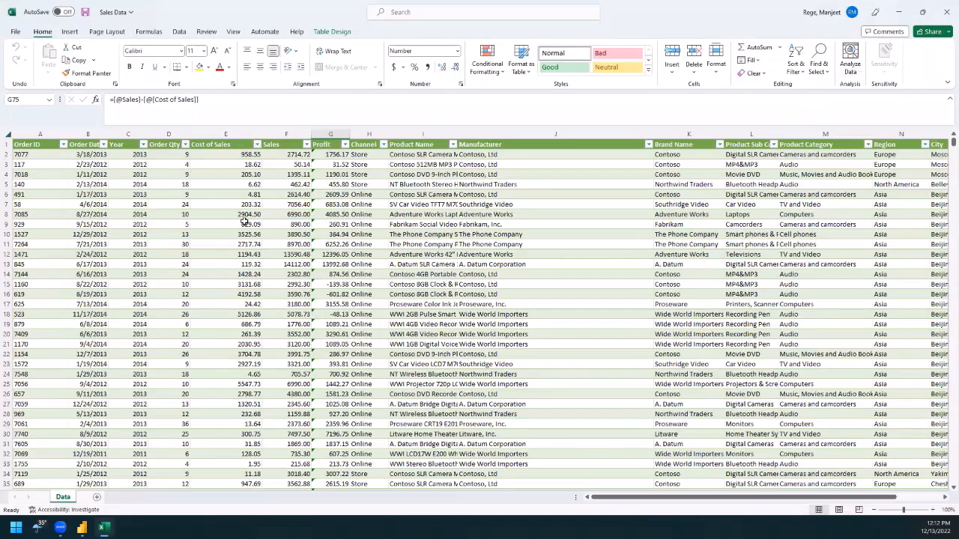
Step: Load the Data1 table from the Sales Data workbook into the report
left_click(896, 14)
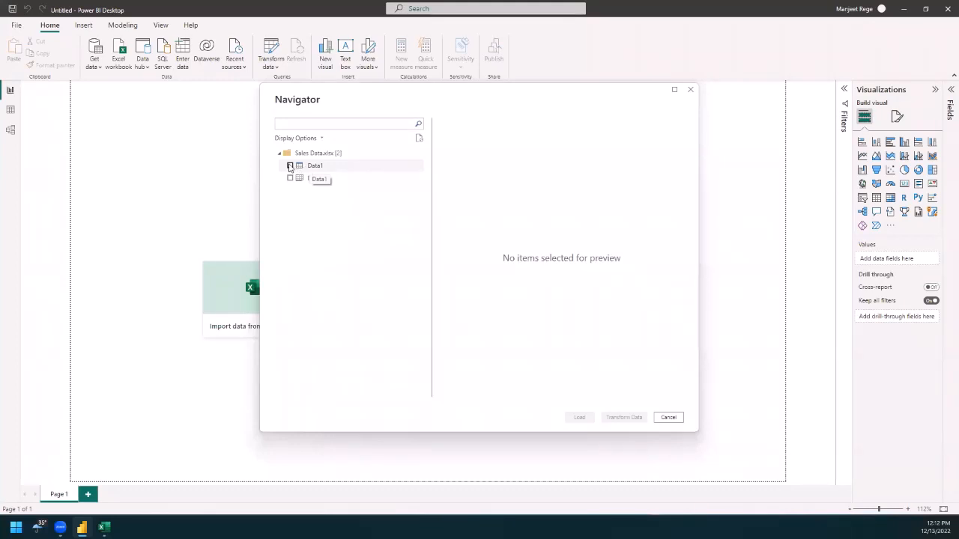
left_click(289, 166)
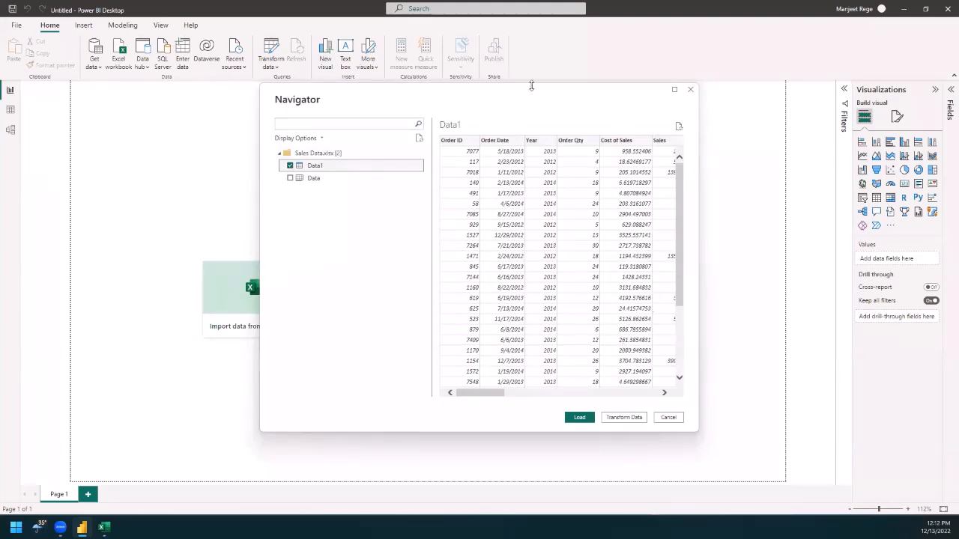
left_click_drag(486, 393, 471, 405)
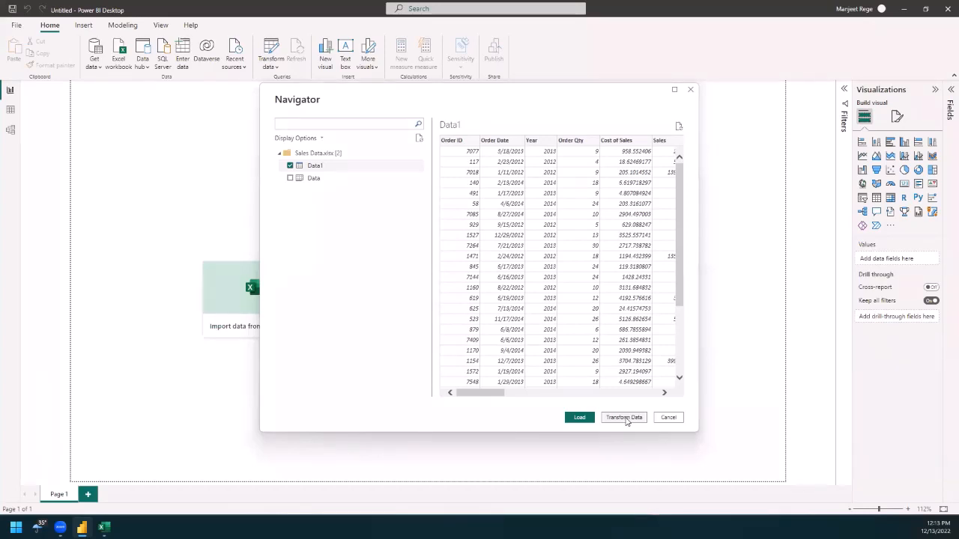
left_click(580, 418)
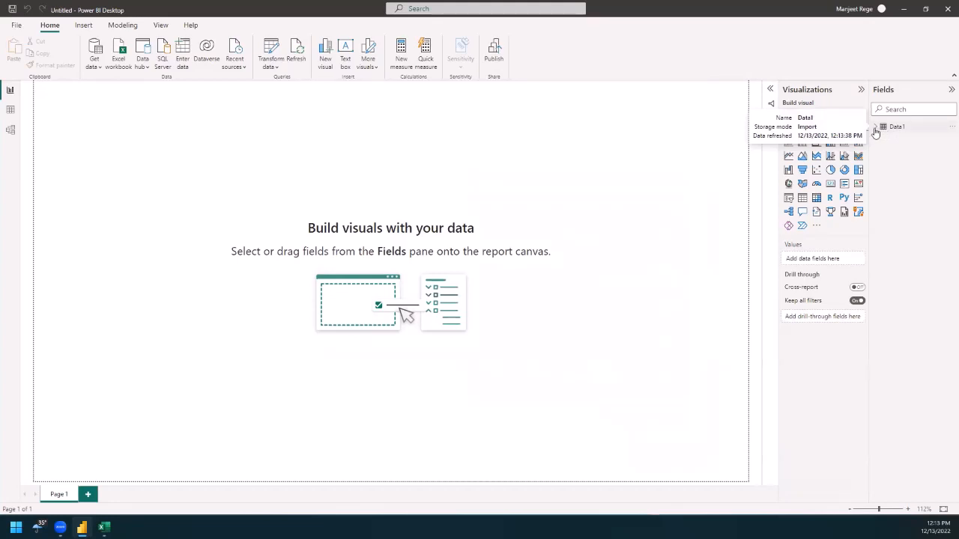
Step: Expand the field list of Data1 and examine the table in the Model and Data views
left_click(874, 130)
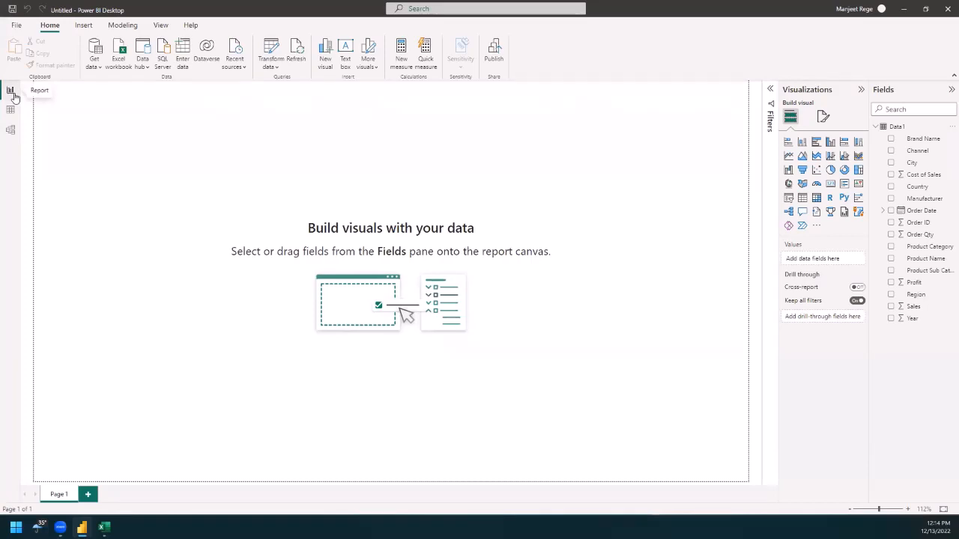
left_click(11, 133)
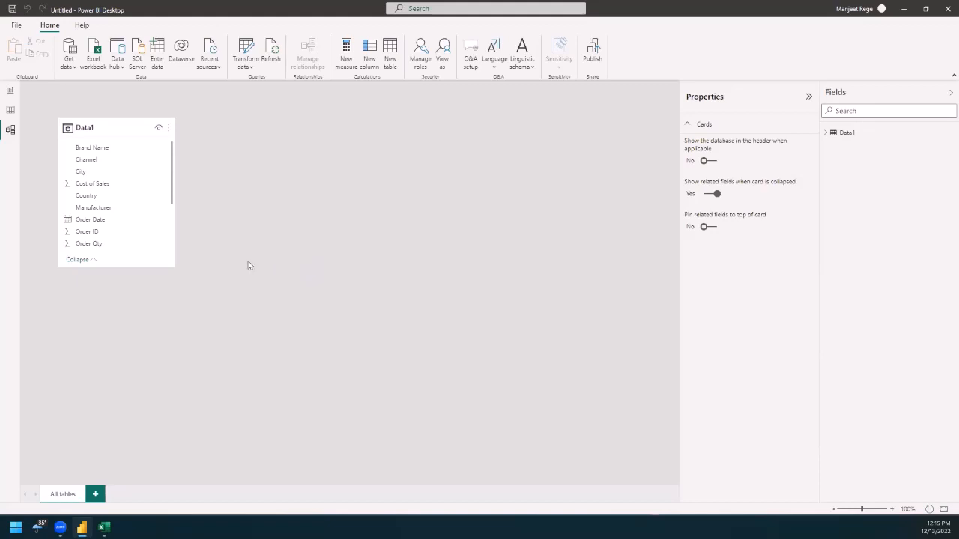
left_click(11, 111)
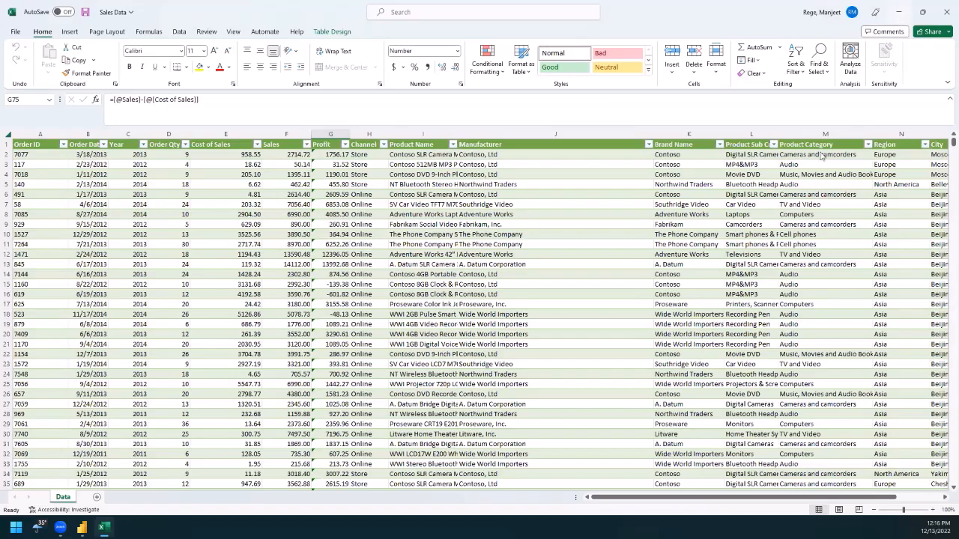
left_click(899, 13)
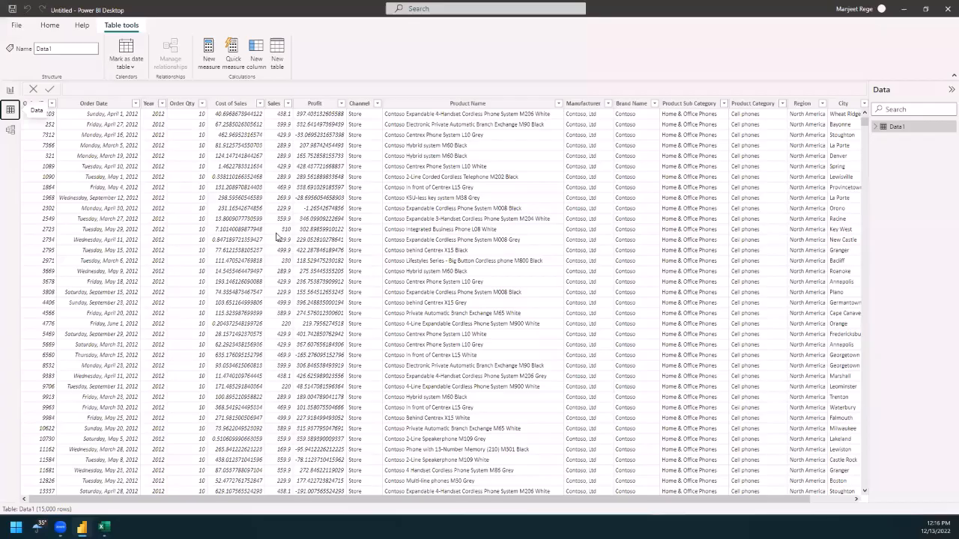
Step: Inspect the data types and formats of the Order Date, Order Qty, Sales, Profit and Product Name columns
left_click(109, 104)
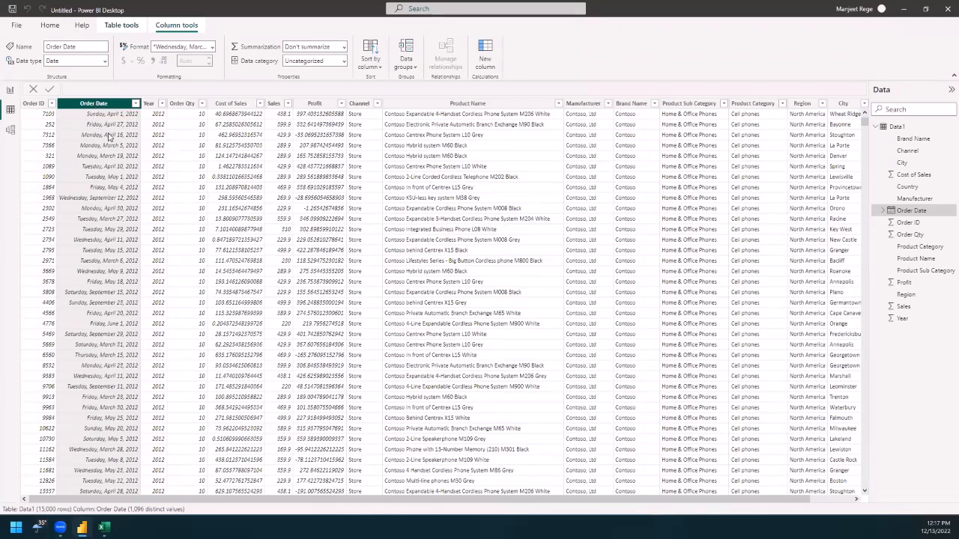
left_click(105, 63)
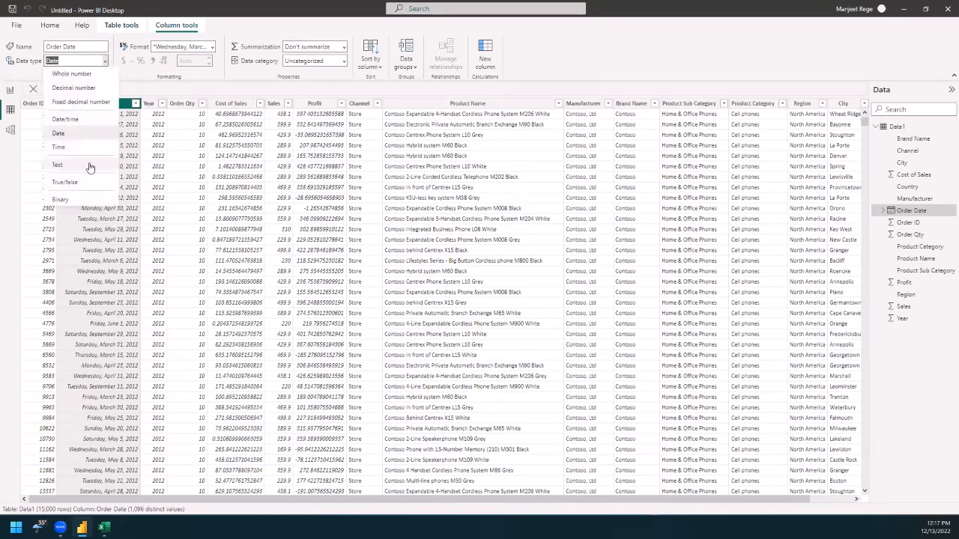
left_click(139, 83)
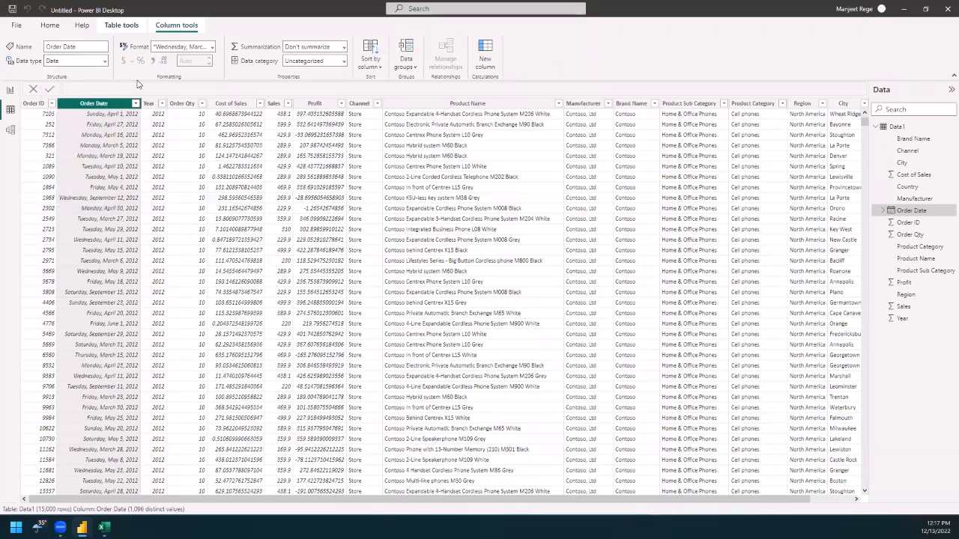
left_click(176, 103)
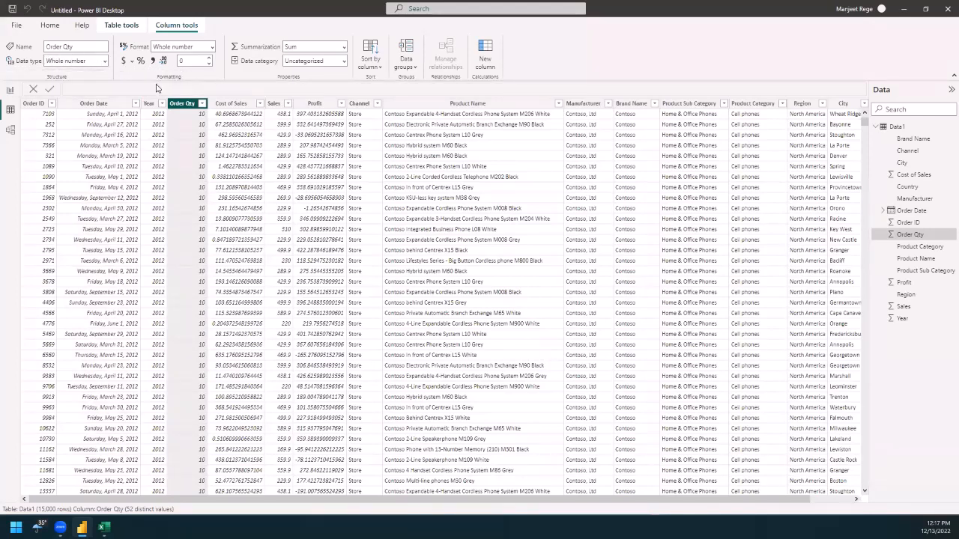
left_click(276, 104)
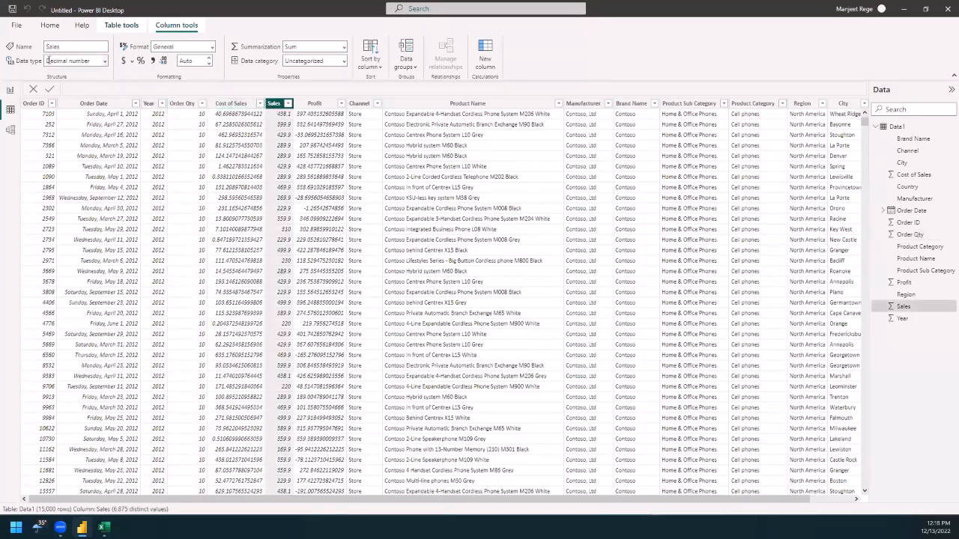
left_click(320, 107)
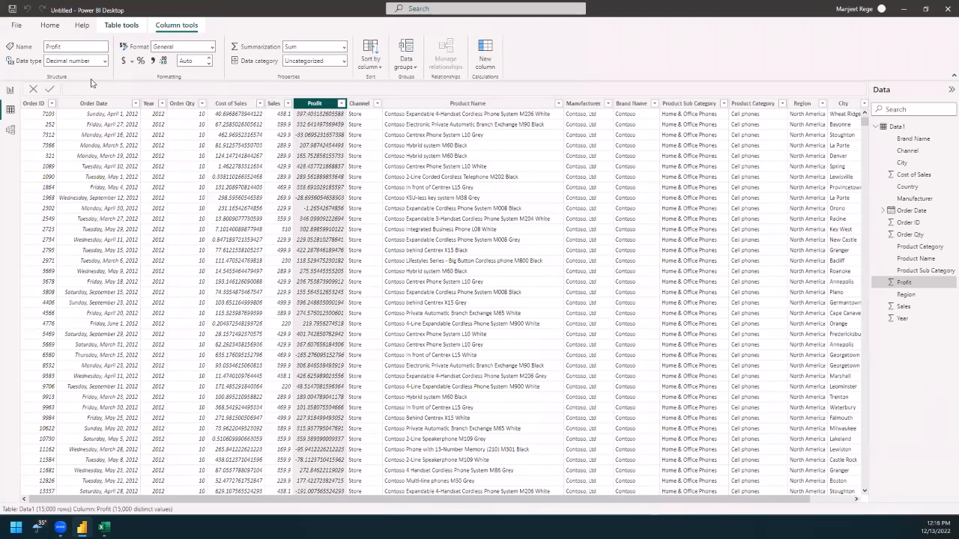
left_click(452, 104)
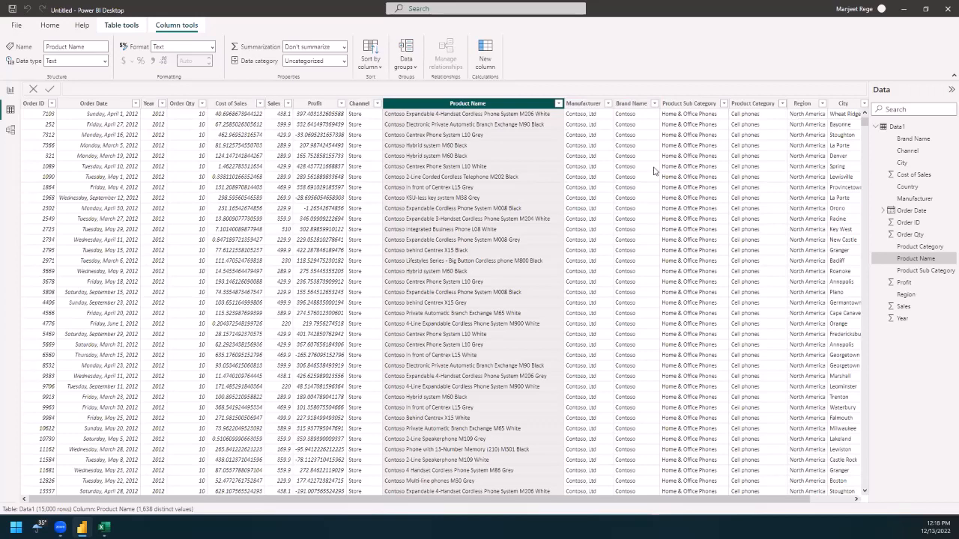
Step: Return to the report view and add an empty card visual and a Q&A visual to Page 1
left_click(10, 92)
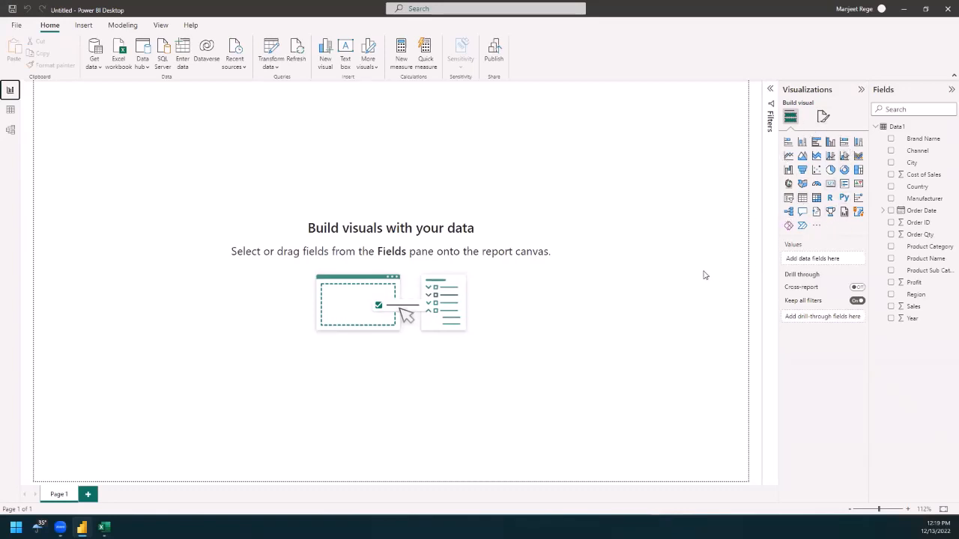
left_click(830, 188)
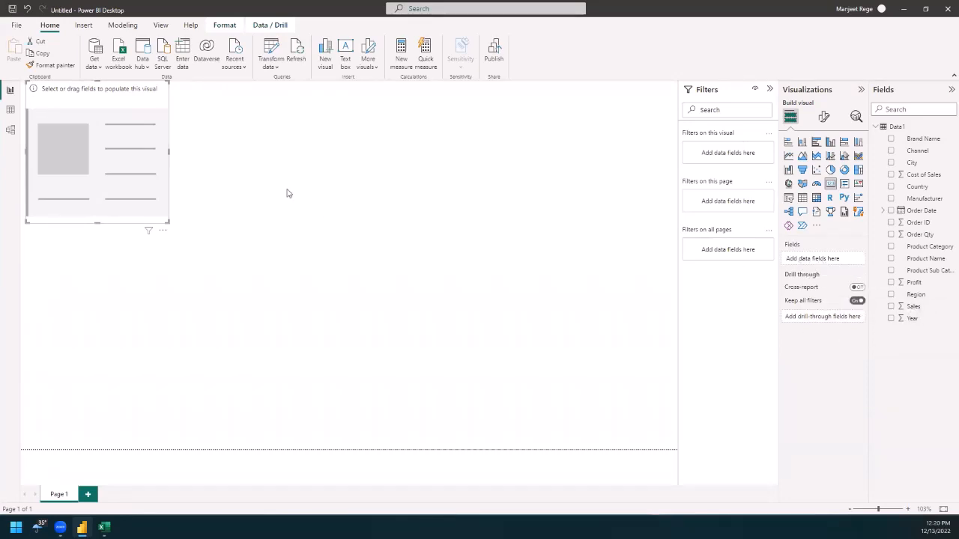
left_click(276, 124)
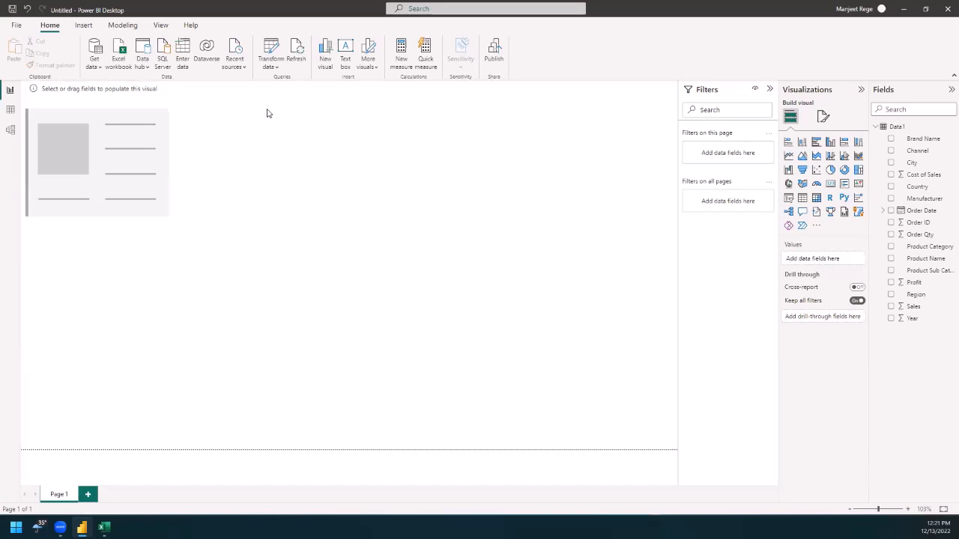
double_click(268, 113)
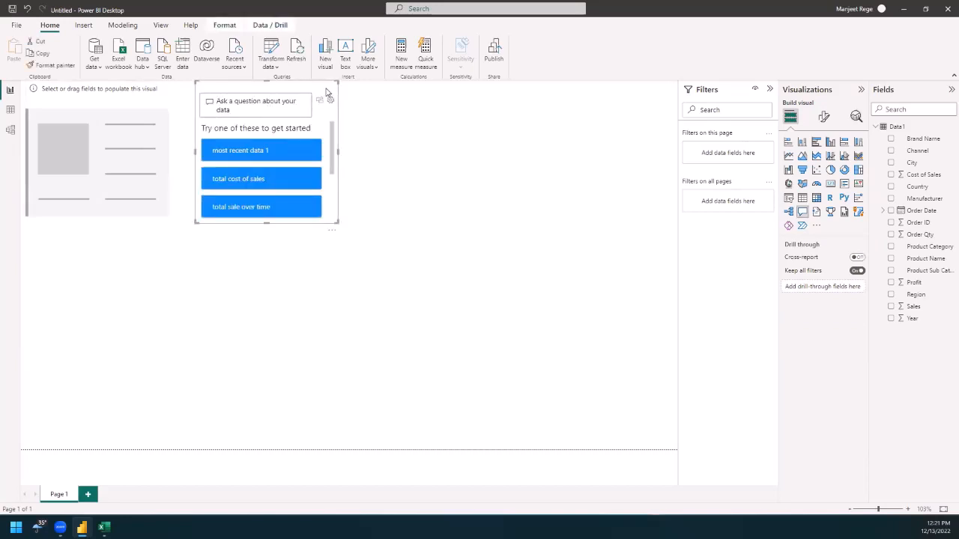
Step: Delete the Q&A visual and fill the empty card visual with the sum of Sales
key("Delete")
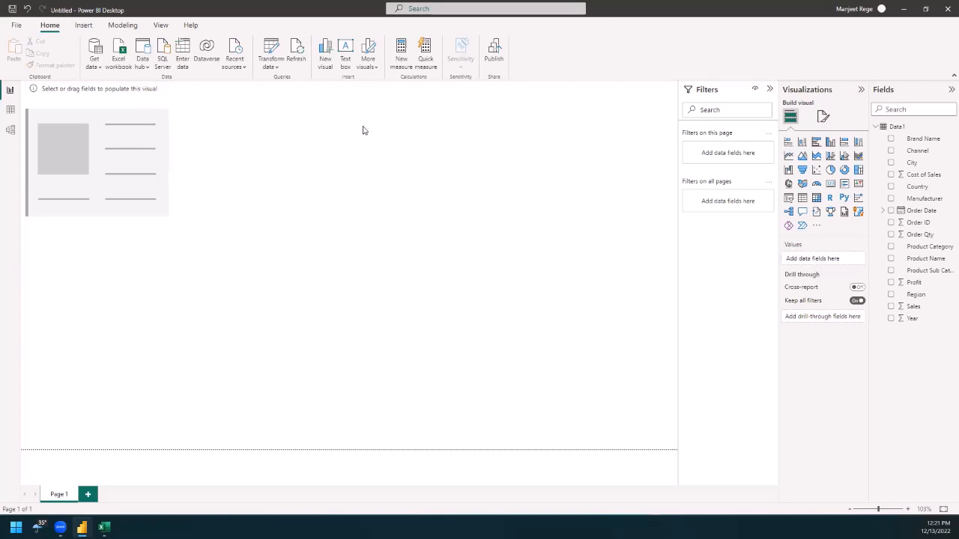
left_click(108, 101)
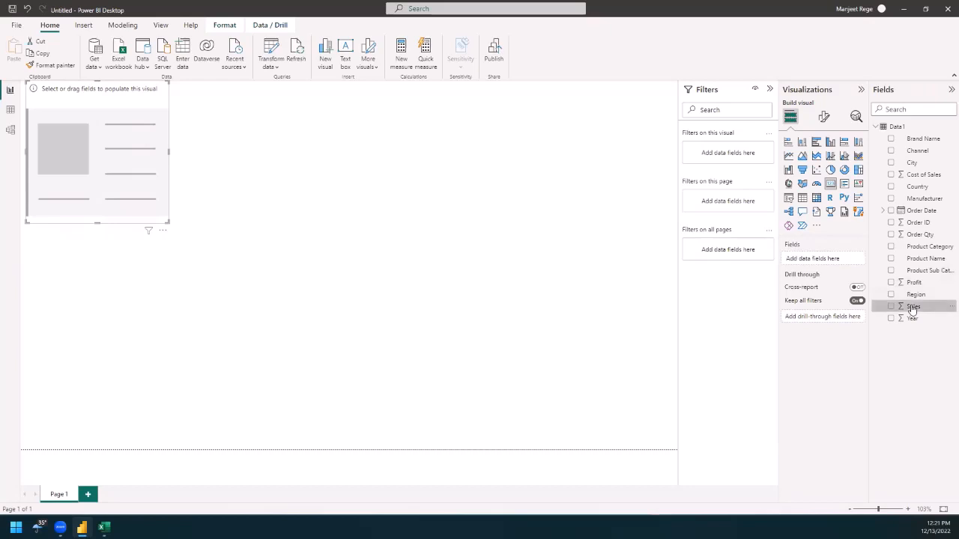
left_click_drag(912, 309, 819, 259)
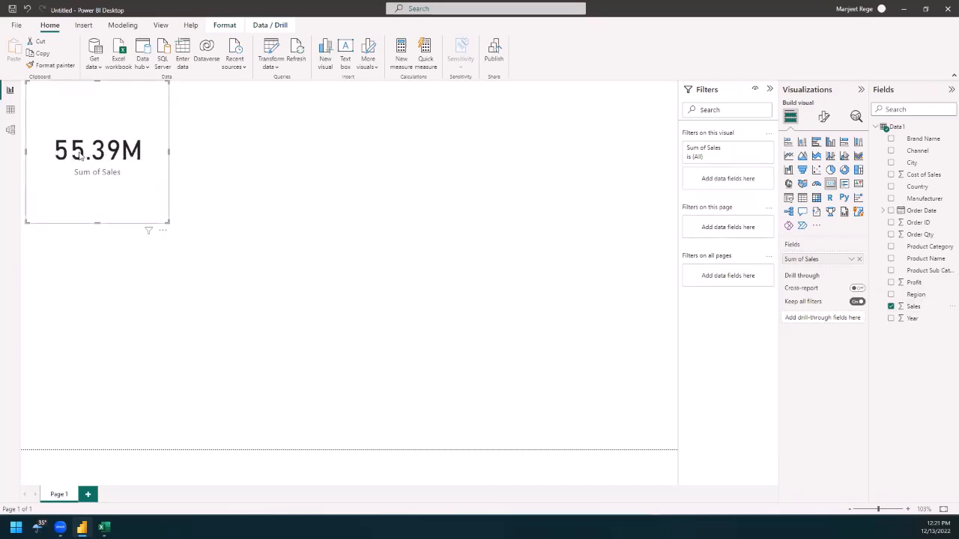
left_click(852, 260)
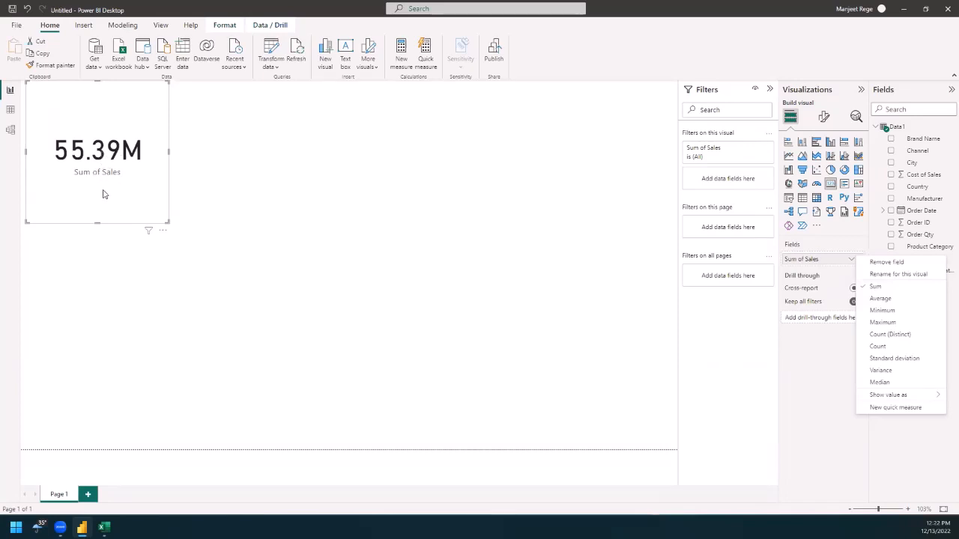
left_click(154, 193)
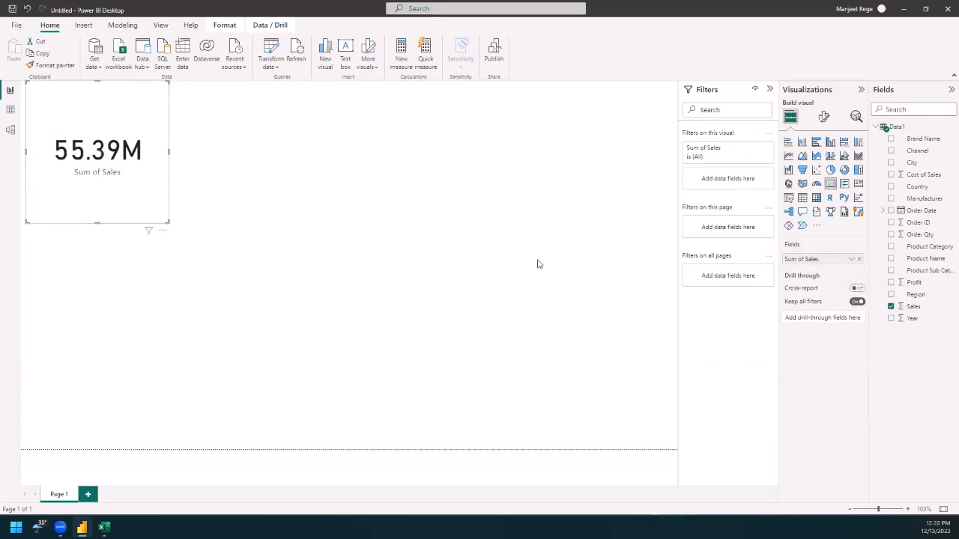
Step: Format the Sales column as dollar currency with 0 decimal places
left_click(914, 307)
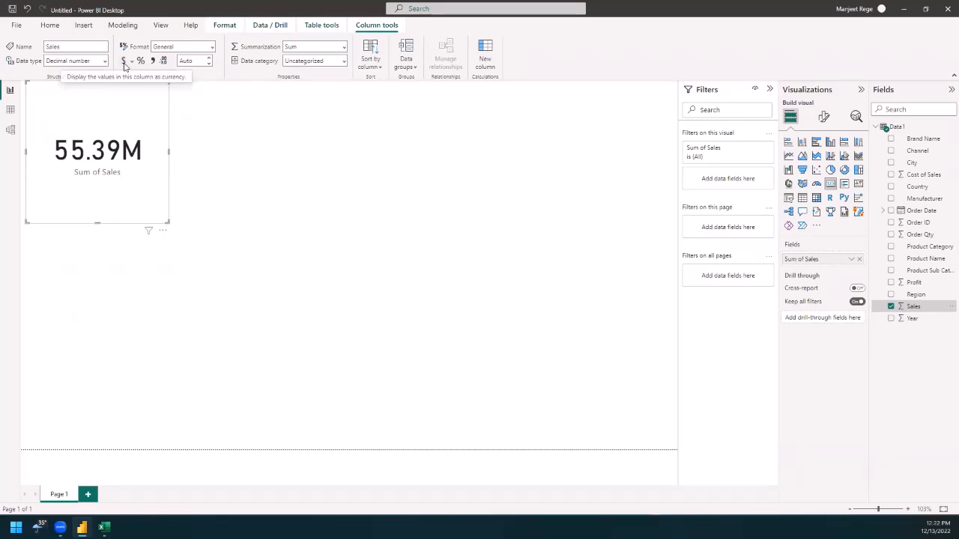
left_click(124, 63)
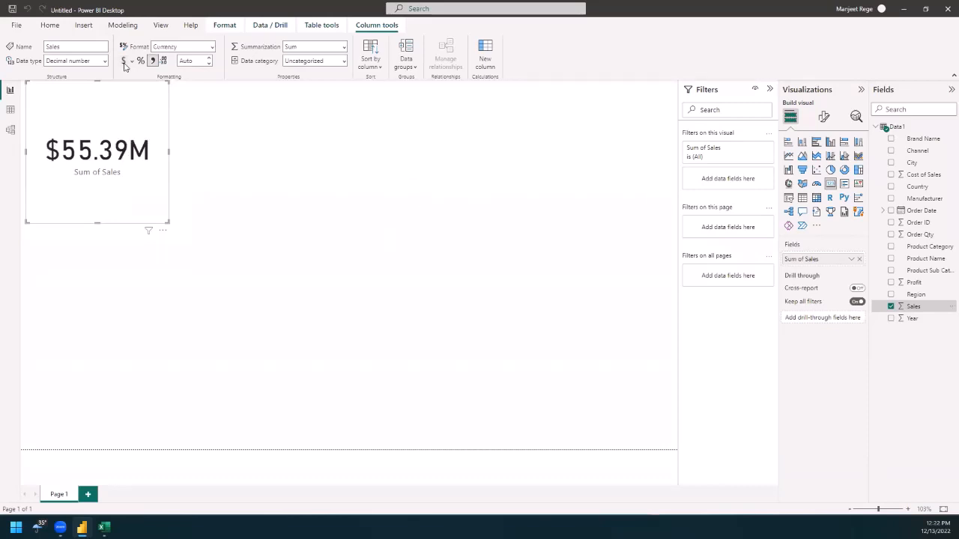
left_click(195, 60)
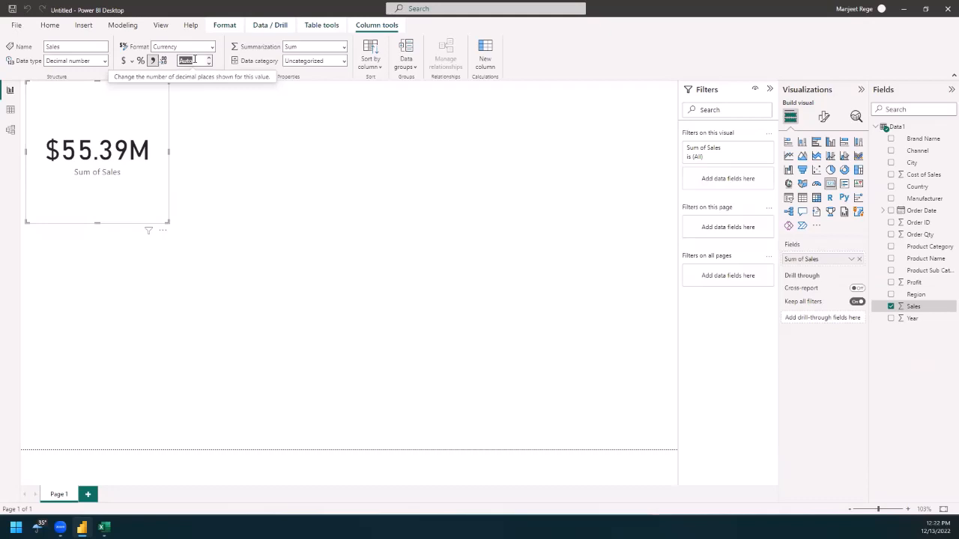
type("0")
key("Return")
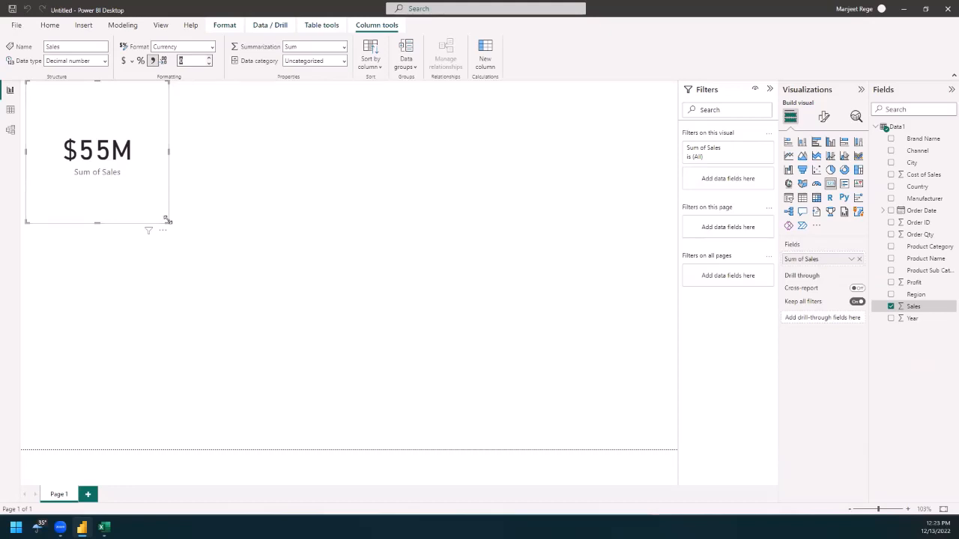
Step: Shrink the Sales card to a compact size and turn off its category label
left_click_drag(168, 221, 122, 149)
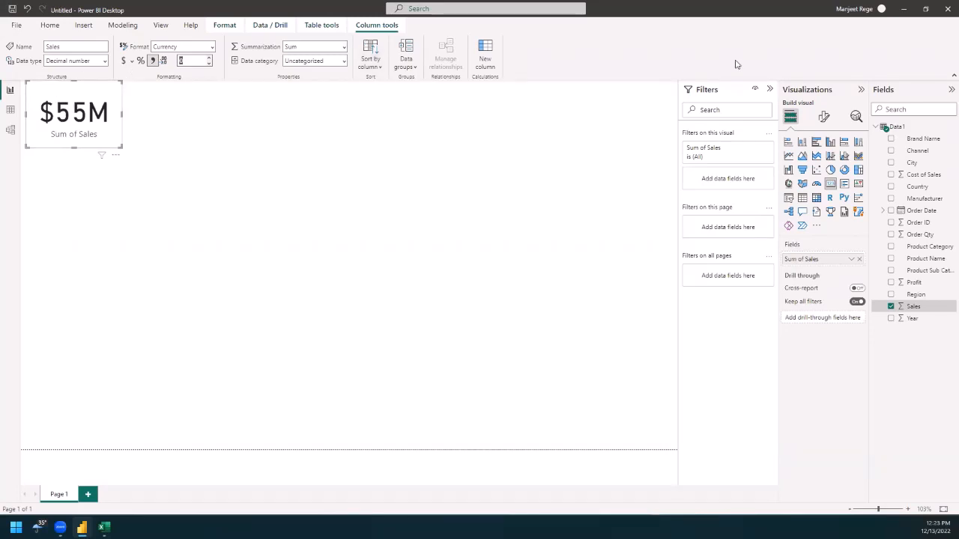
left_click(830, 125)
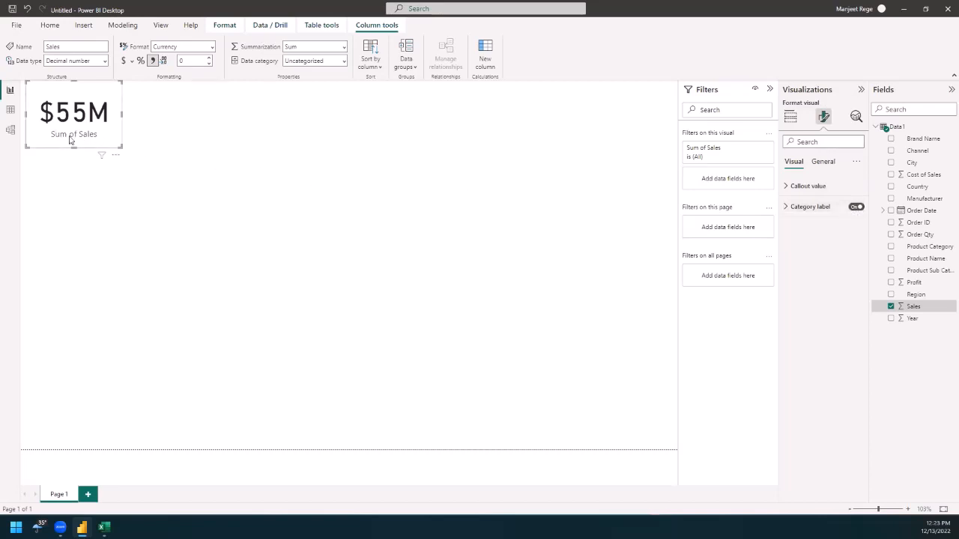
left_click(854, 208)
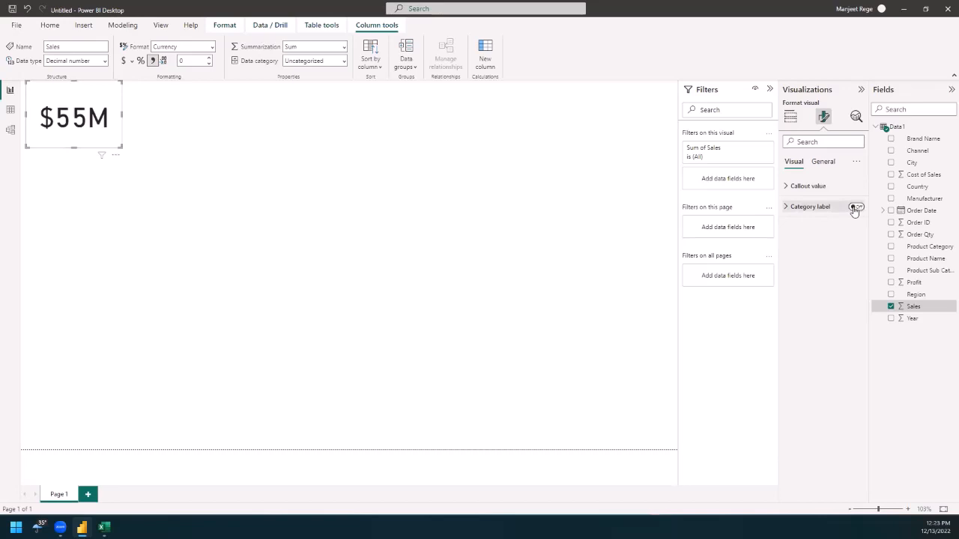
Step: Turn on the card's title and set its text to "Total Sales"
left_click(824, 163)
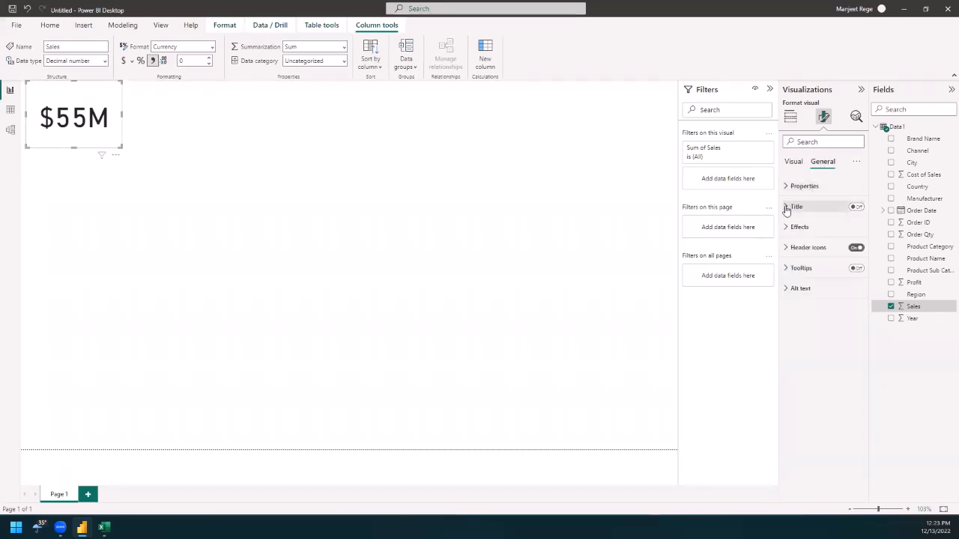
left_click(856, 207)
left_click(786, 208)
left_click(803, 234)
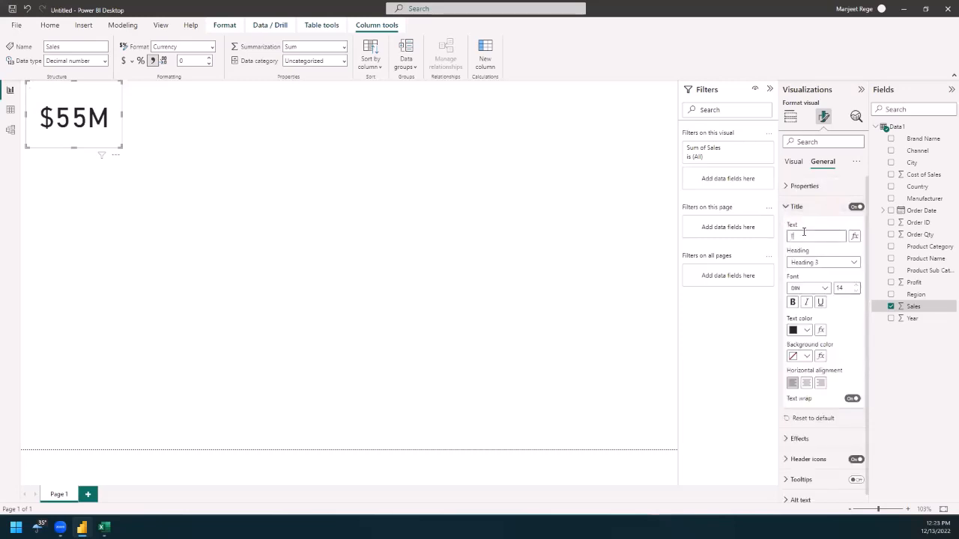
type("Total Sales")
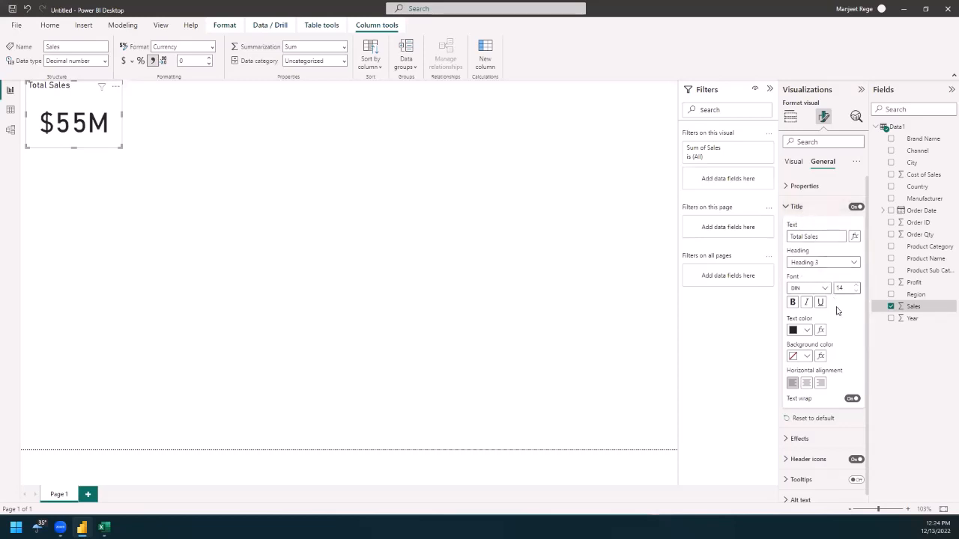
Step: Give the Total Sales title a light gray background and center it horizontally
left_click(807, 356)
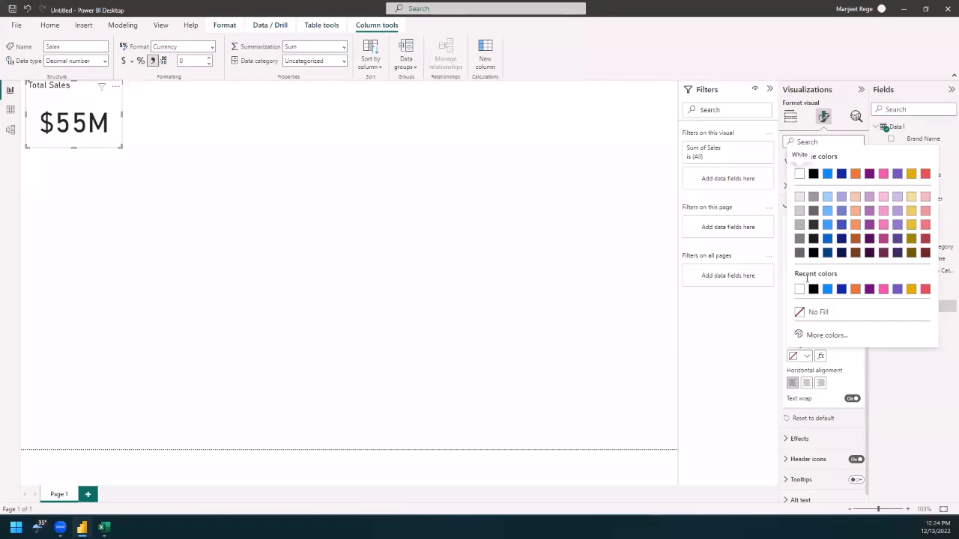
left_click(799, 196)
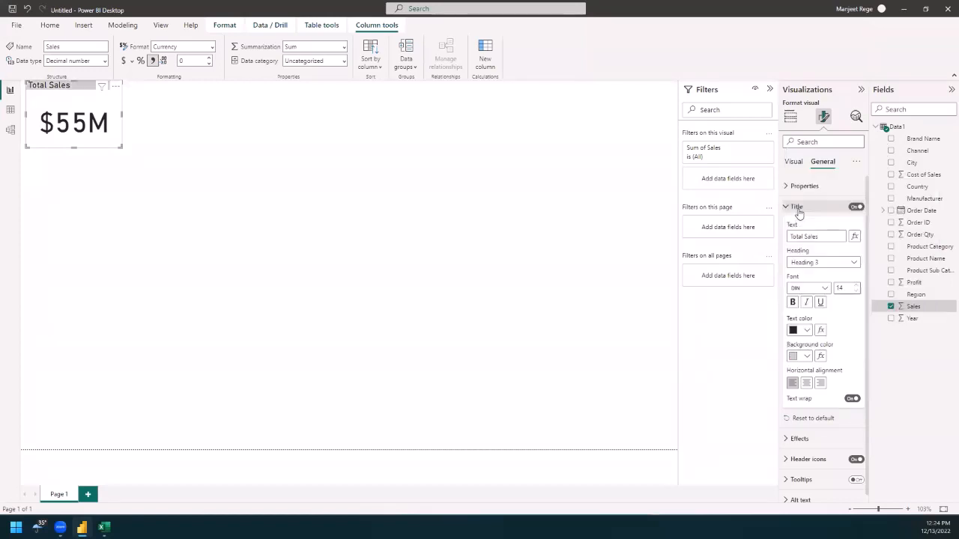
left_click(806, 383)
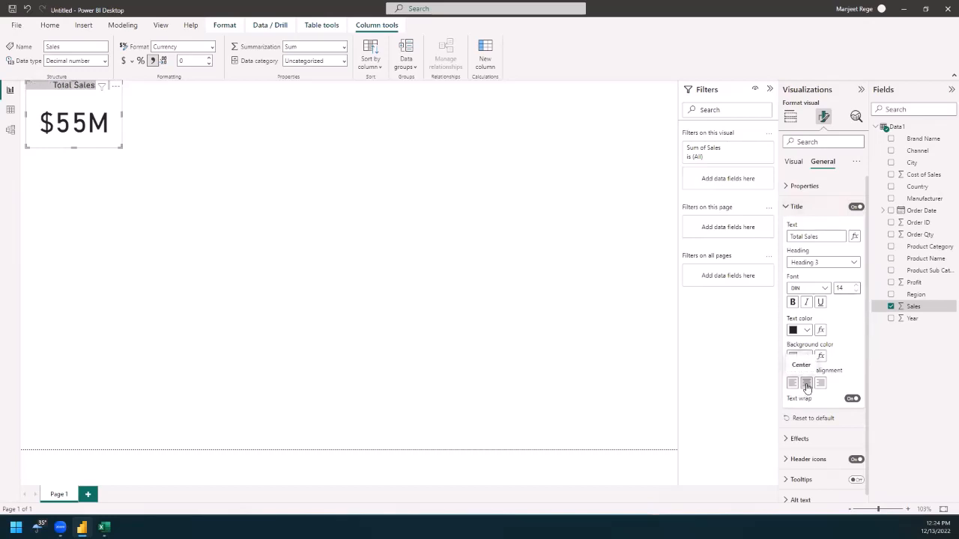
left_click(785, 212)
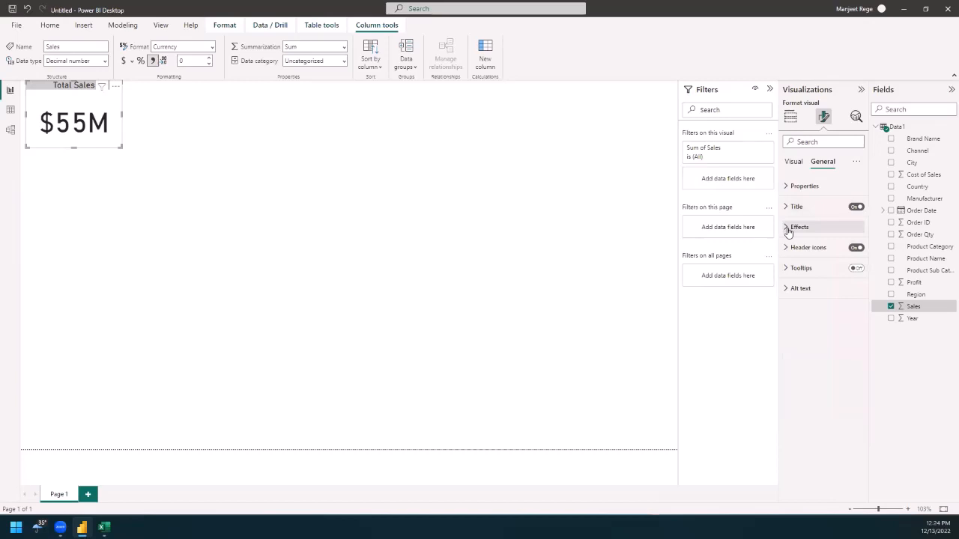
Step: Turn on the visual border of the Total Sales card and deselect the card
left_click(787, 227)
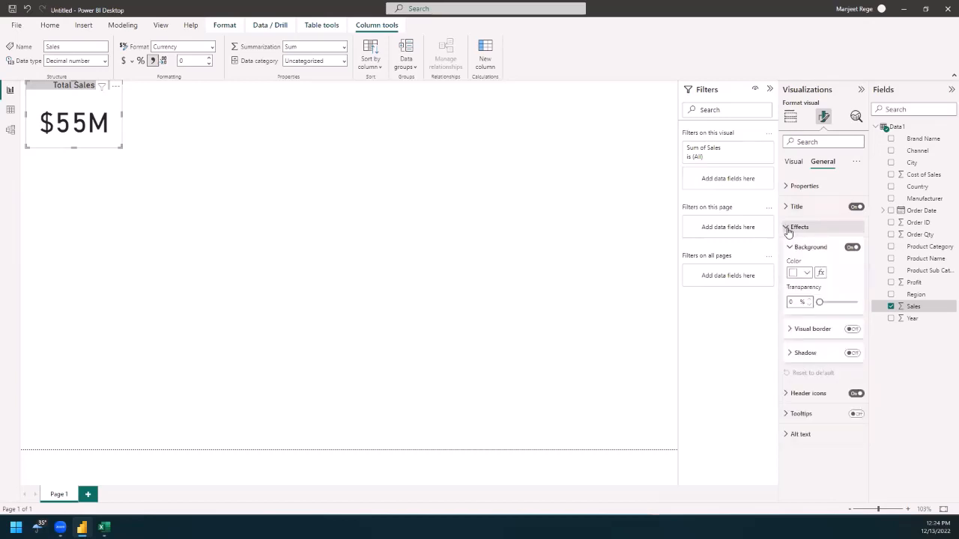
left_click(853, 329)
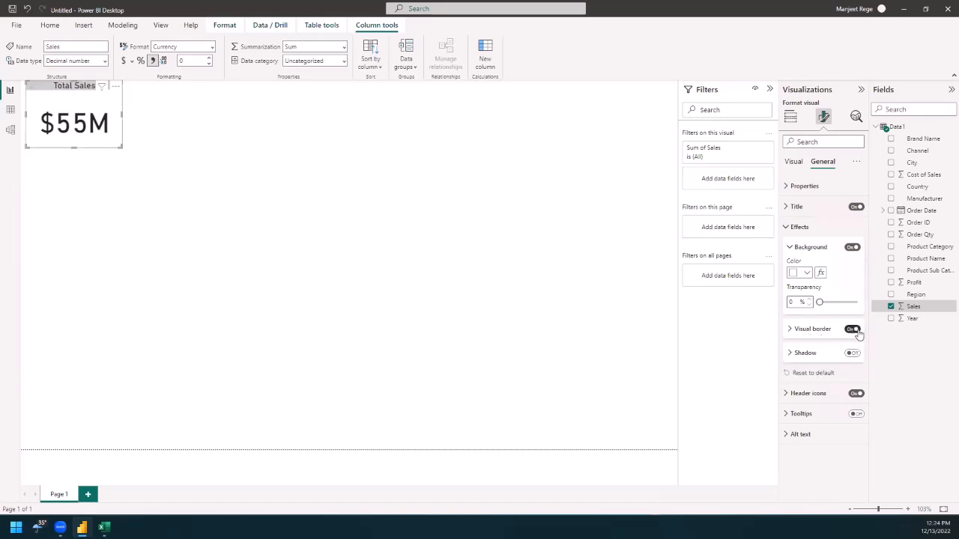
left_click(551, 326)
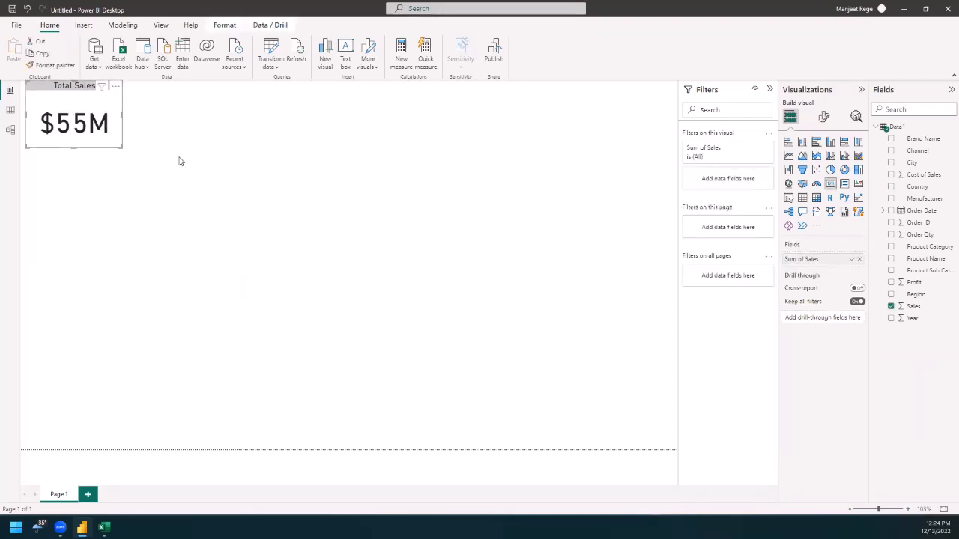
left_click(241, 171)
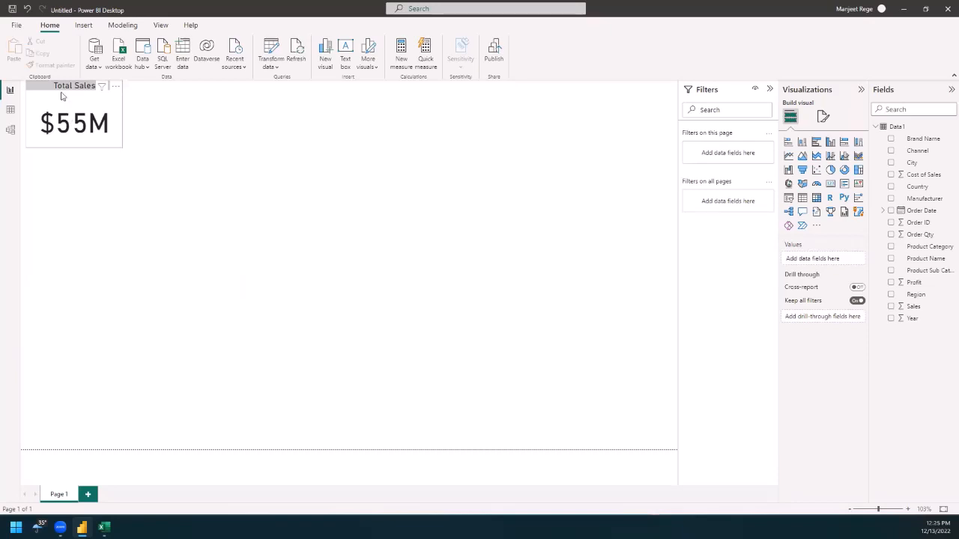
Step: Duplicate the Total Sales card and place the copy directly to the right of the original
left_click(62, 95)
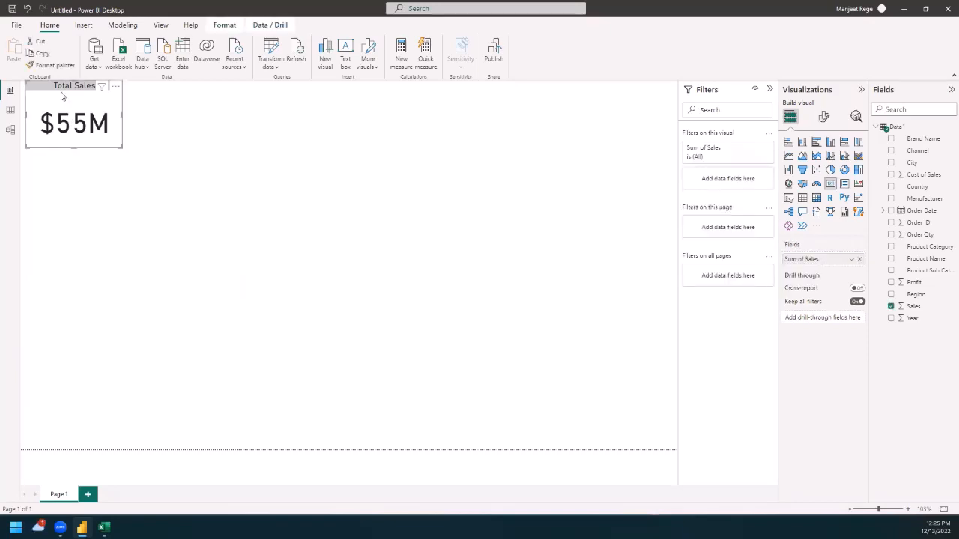
key("ctrl+c")
left_click(219, 104)
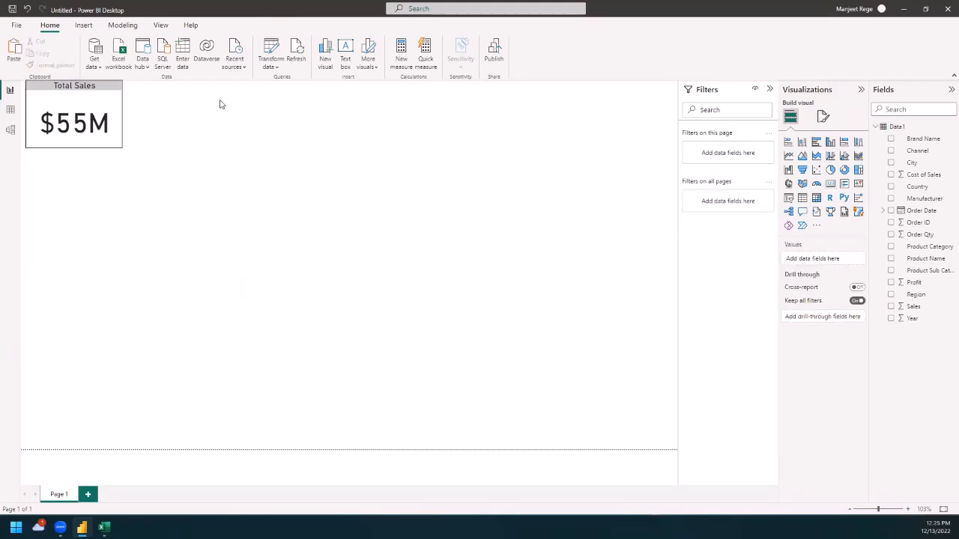
key("ctrl+v")
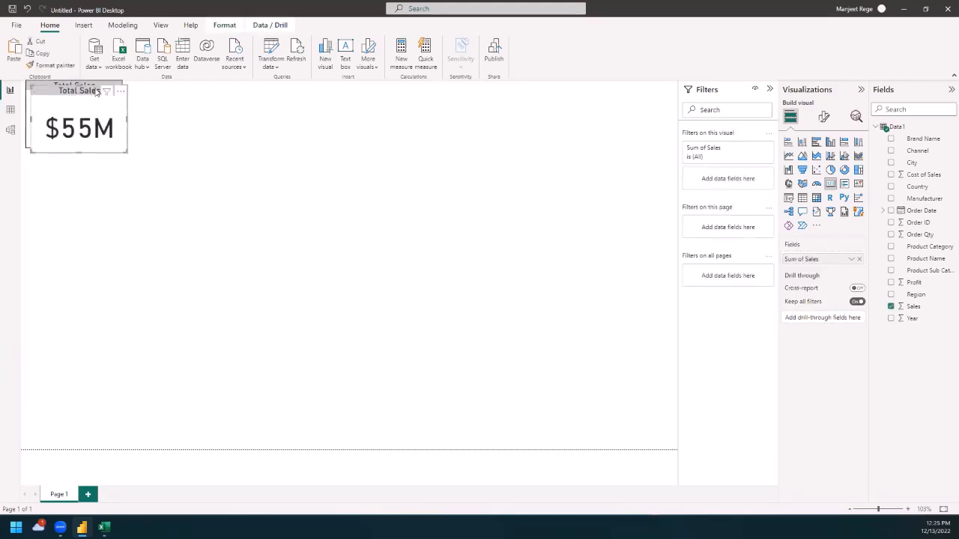
left_click_drag(96, 90, 166, 95)
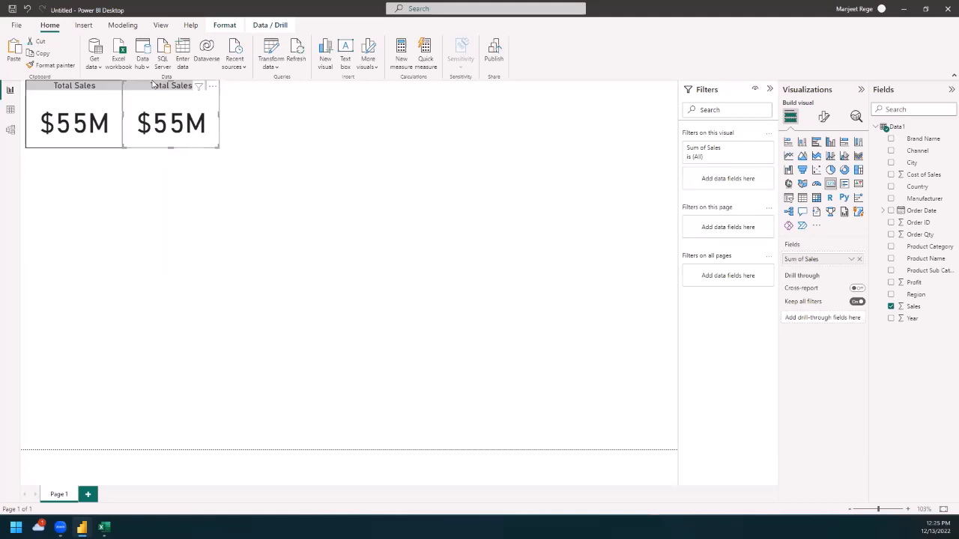
Step: Set the copied card to show the average of Sales and change its title to "Av Sales"
left_click(852, 260)
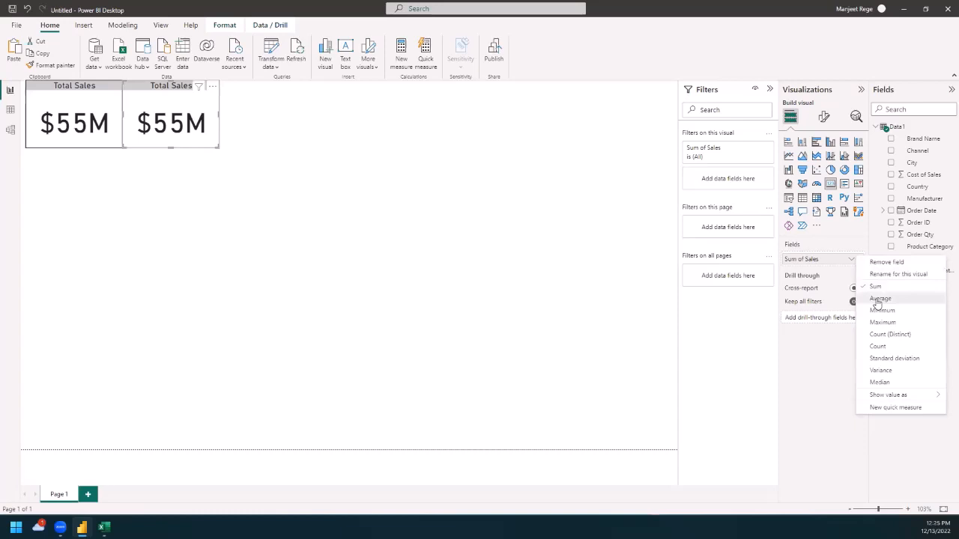
left_click(879, 299)
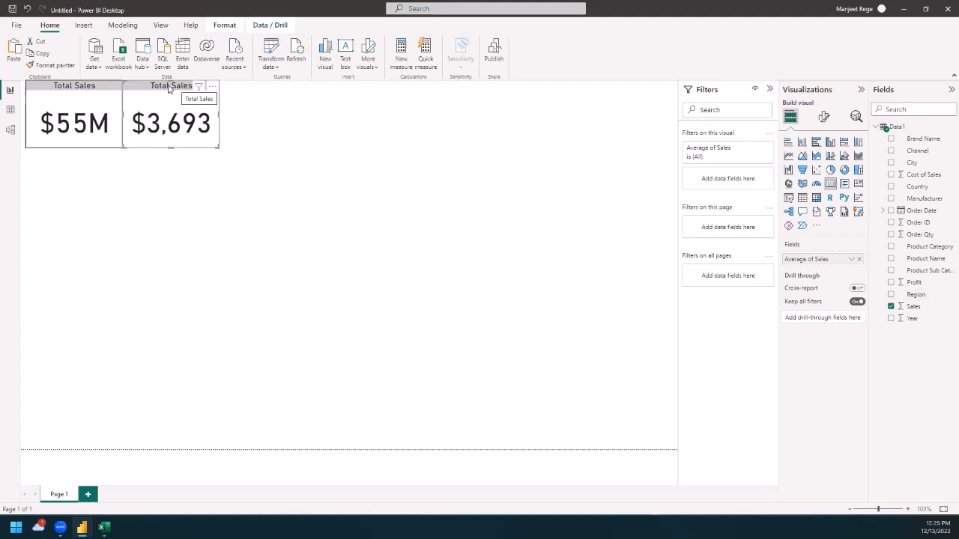
left_click(822, 118)
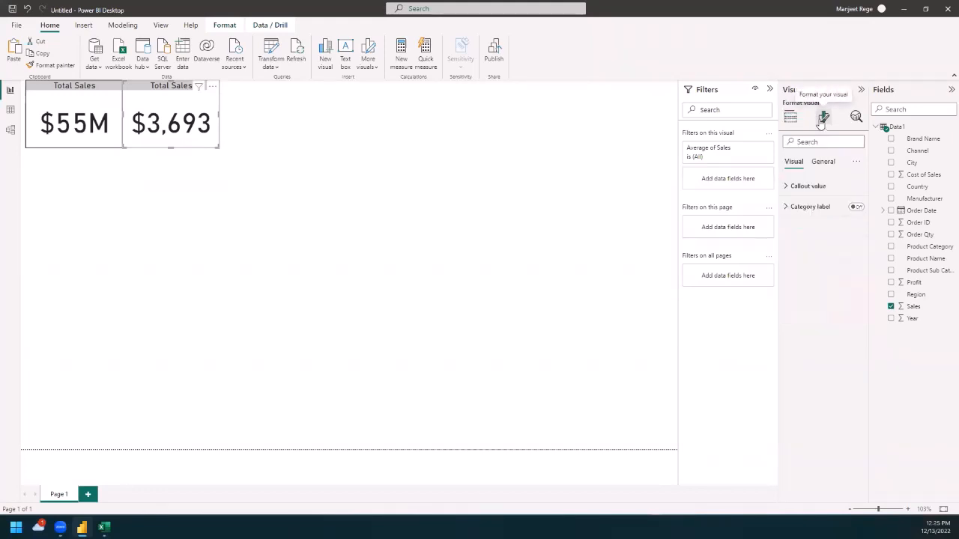
left_click(823, 164)
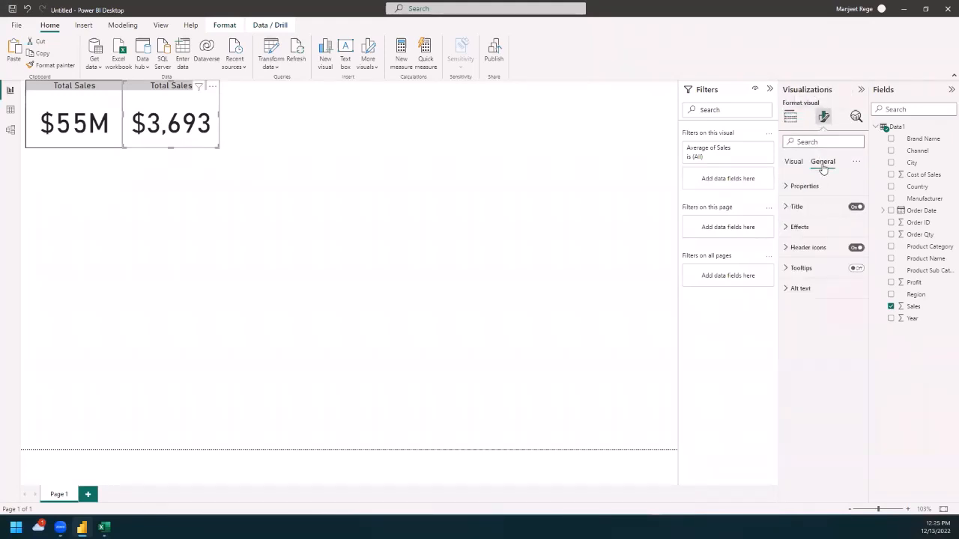
left_click(787, 208)
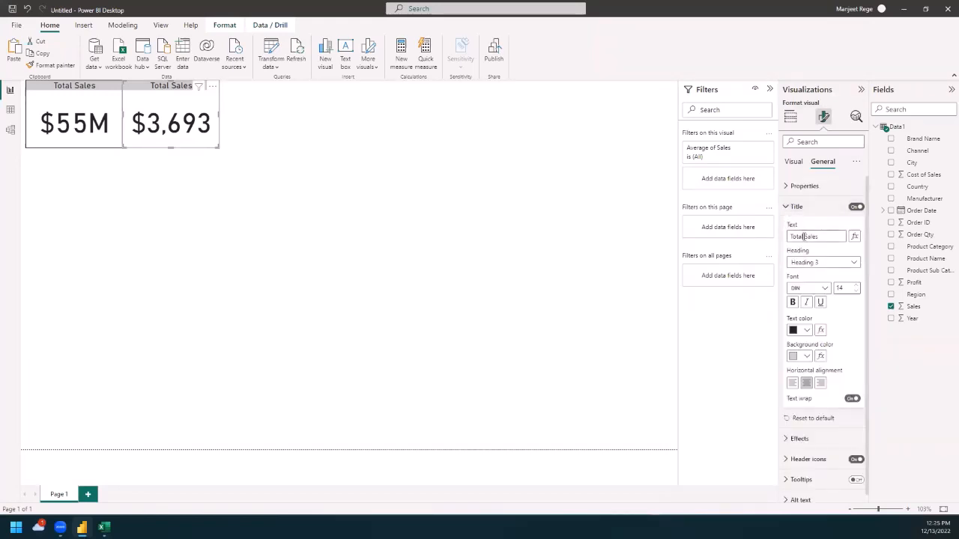
left_click_drag(804, 236, 777, 240)
type("Av")
left_click(534, 239)
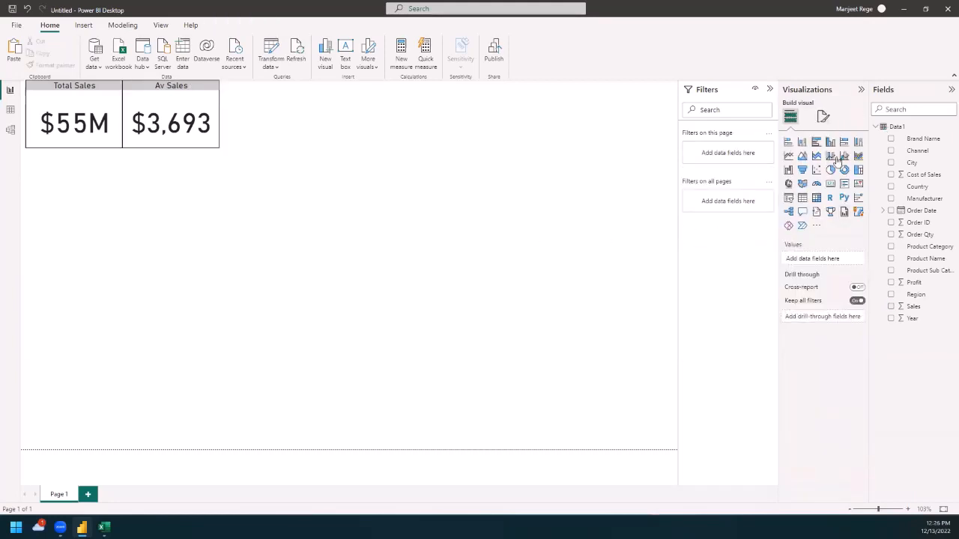
Step: Change the average sales card's title to "Avg Sales" and deselect the card
left_click(194, 109)
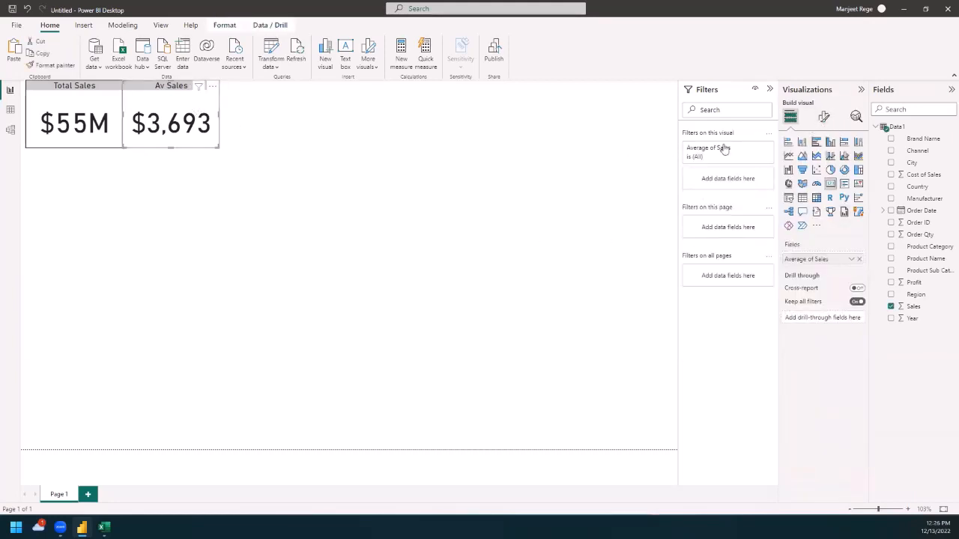
left_click(823, 116)
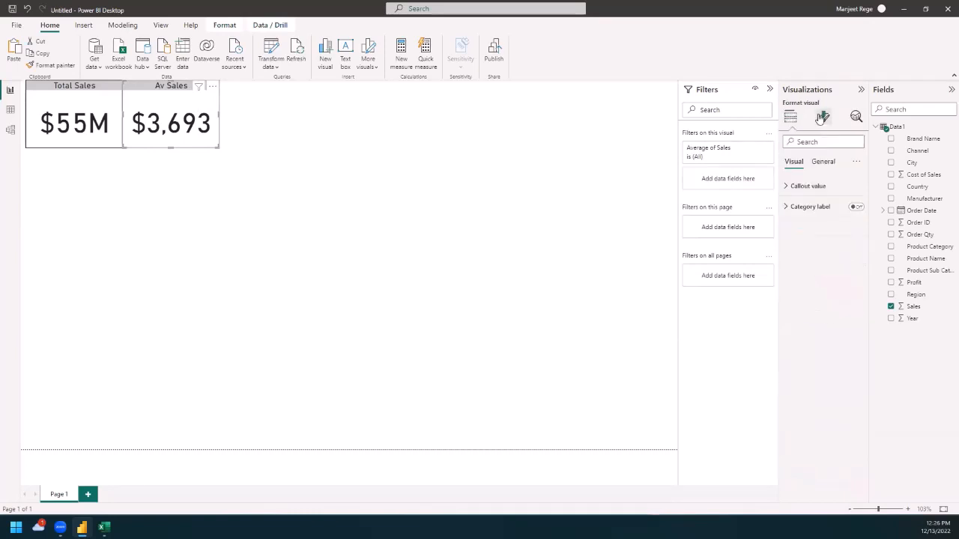
left_click(823, 162)
left_click(786, 211)
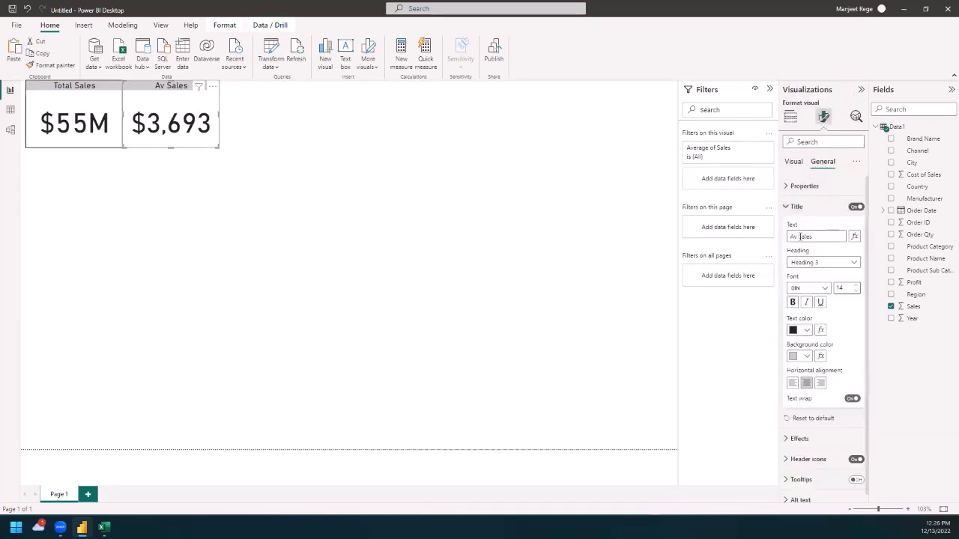
left_click(799, 236)
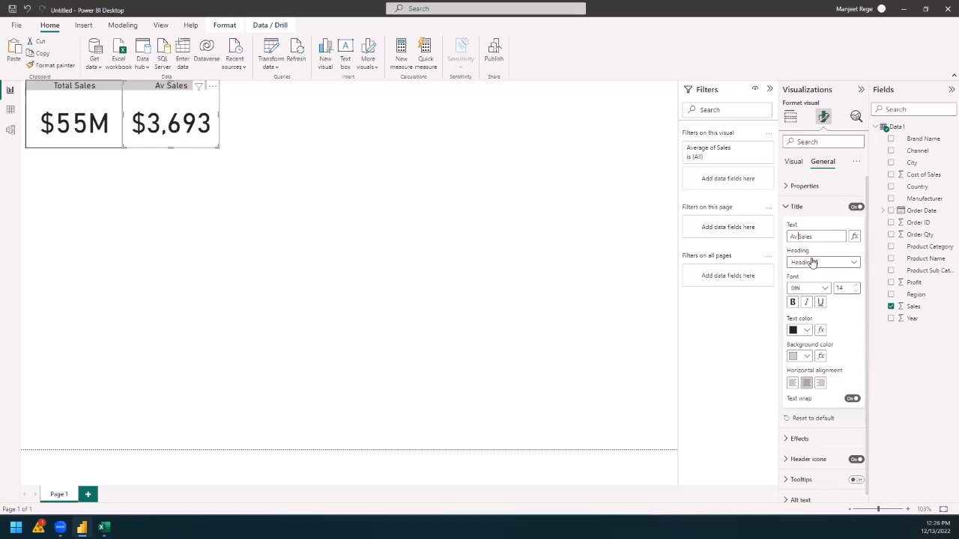
type("g")
left_click(454, 218)
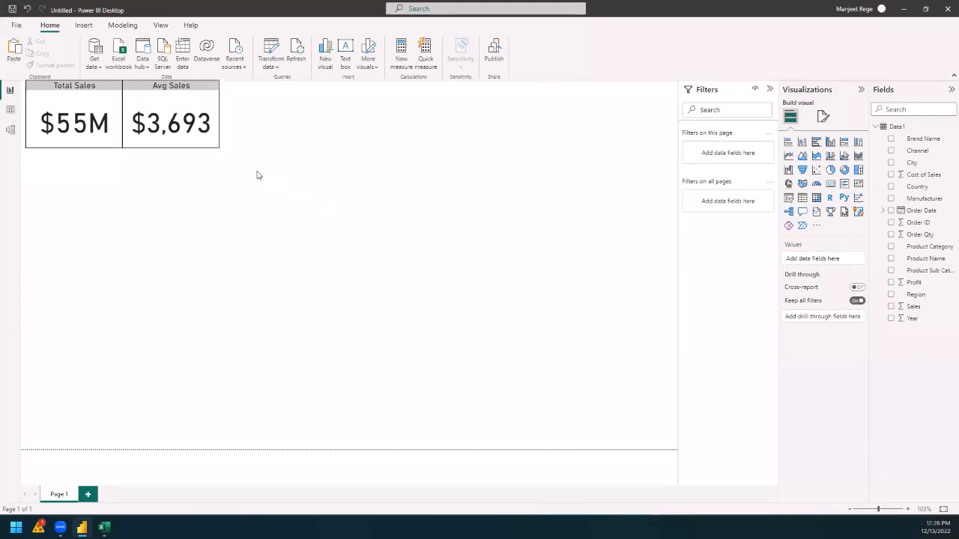
left_click(184, 116)
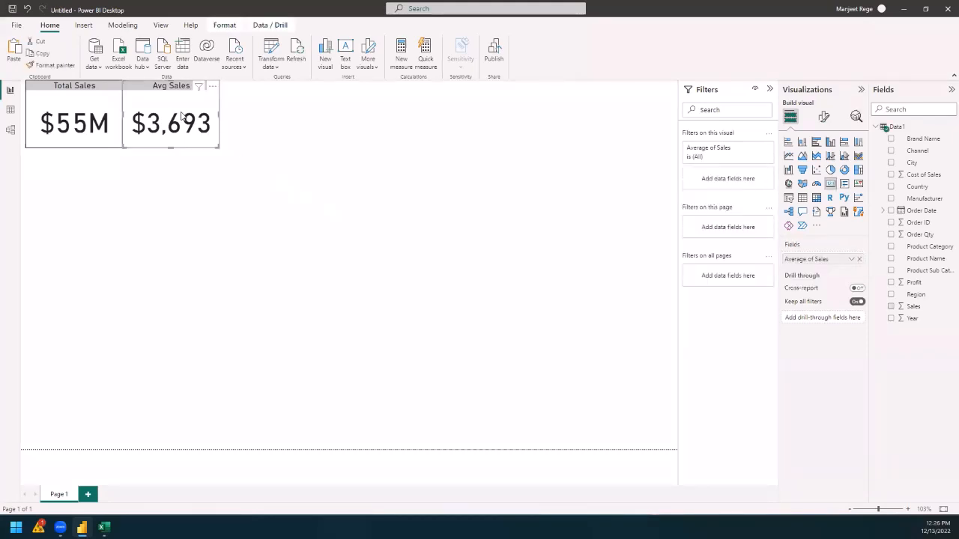
left_click(355, 158)
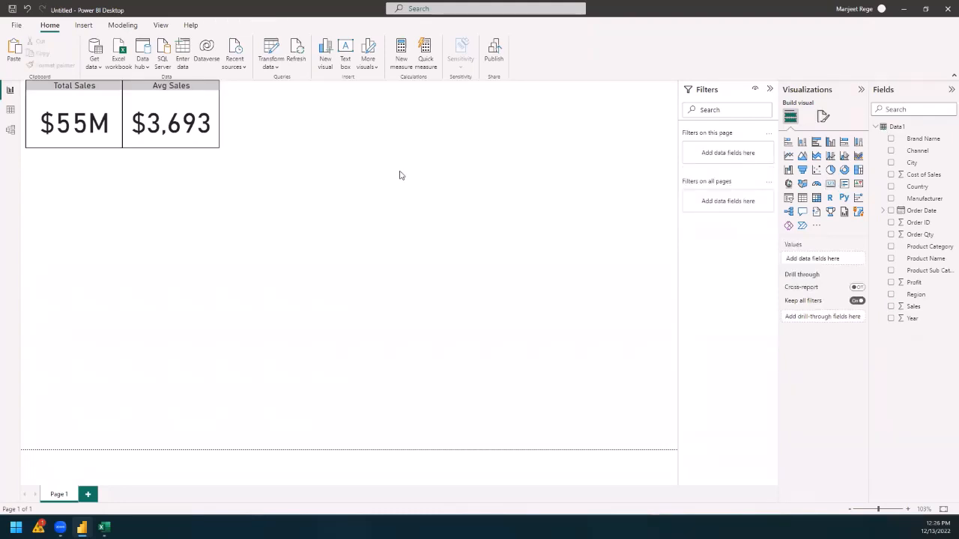
Step: Duplicate the Avg Sales card and place the copy directly to the right of the original
left_click(218, 141)
key("ctrl+c")
key("ctrl+v")
left_click_drag(159, 96, 248, 88)
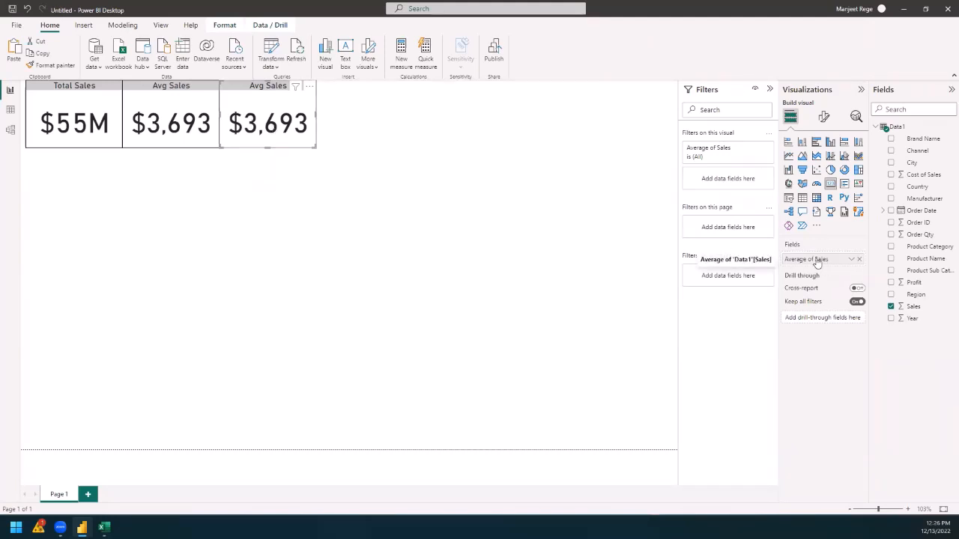
Step: Replace the average of Sales in the copied Avg Sales card with the sum of Profit
left_click(861, 259)
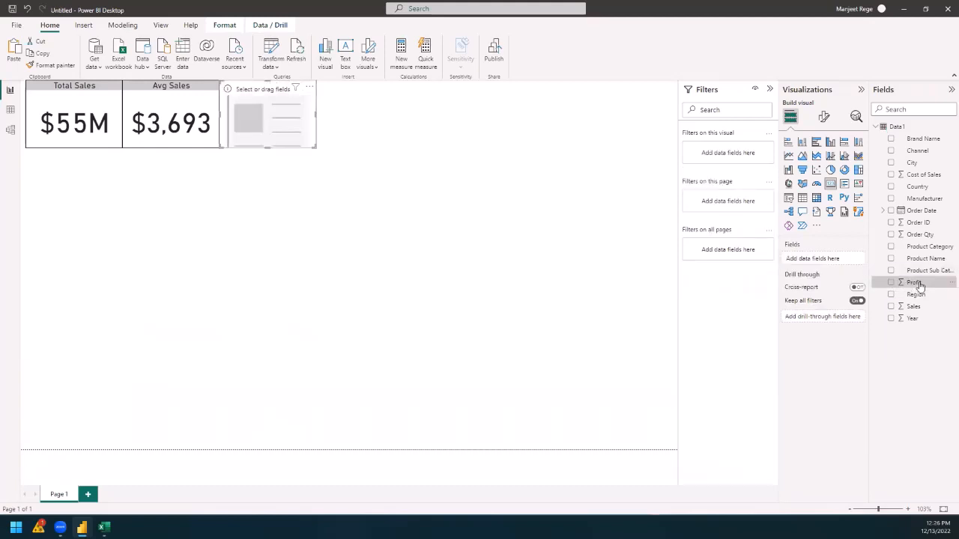
left_click_drag(920, 285, 822, 259)
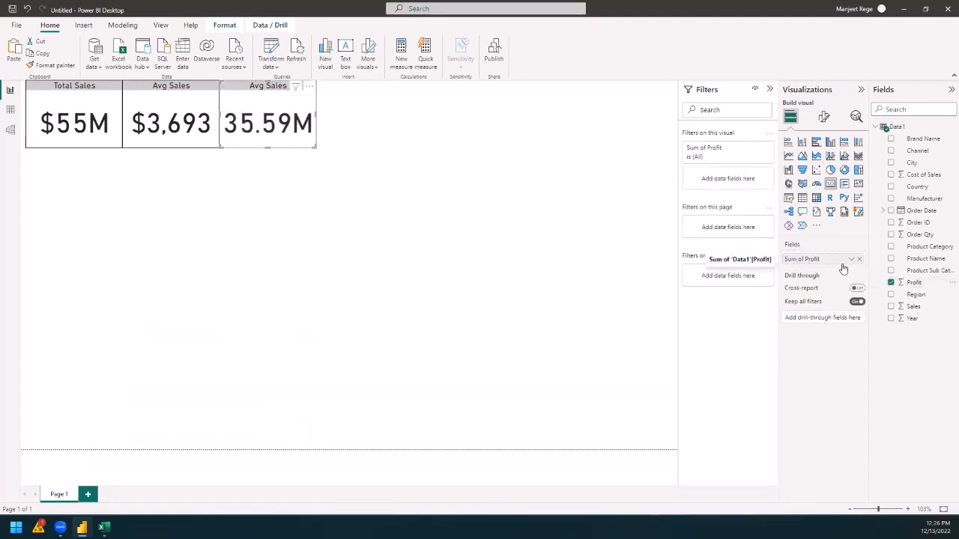
left_click(851, 259)
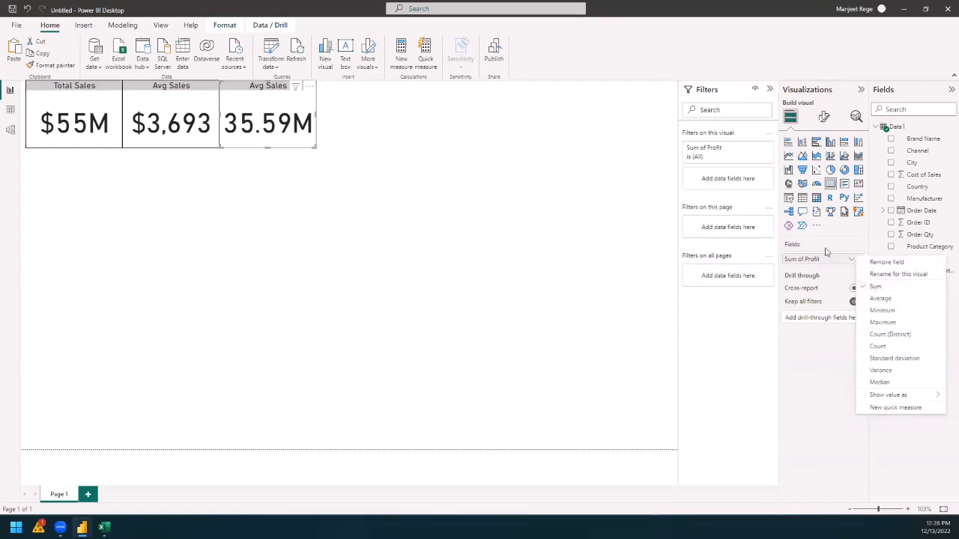
Step: Change the title of the card showing the sum of Profit to "Total Profit" and deselect the card
left_click(823, 120)
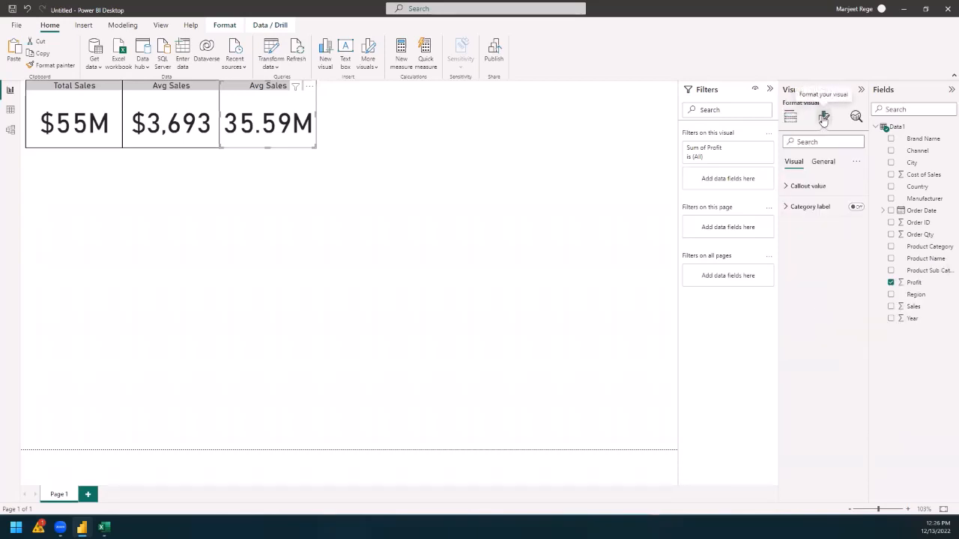
left_click(823, 161)
left_click(796, 206)
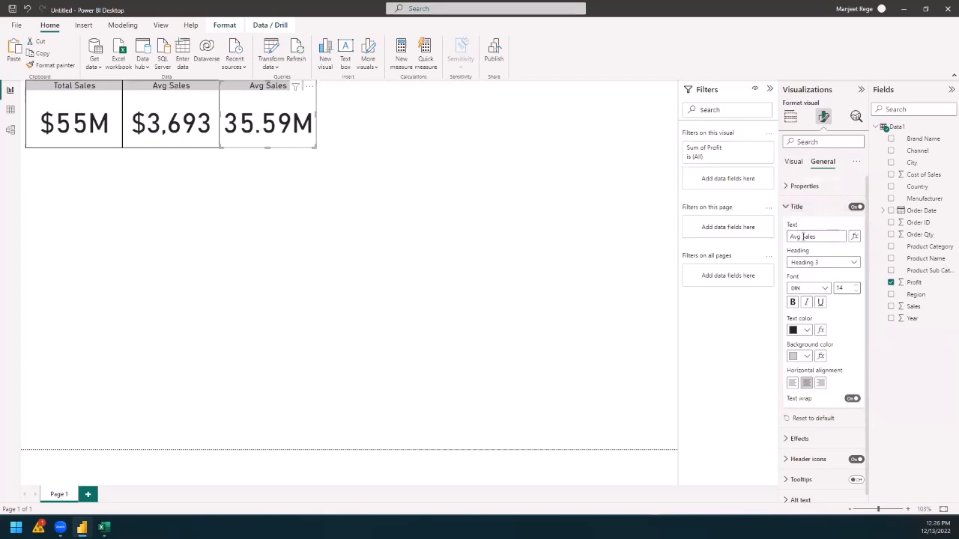
left_click_drag(822, 237, 784, 242)
type("Total Profit")
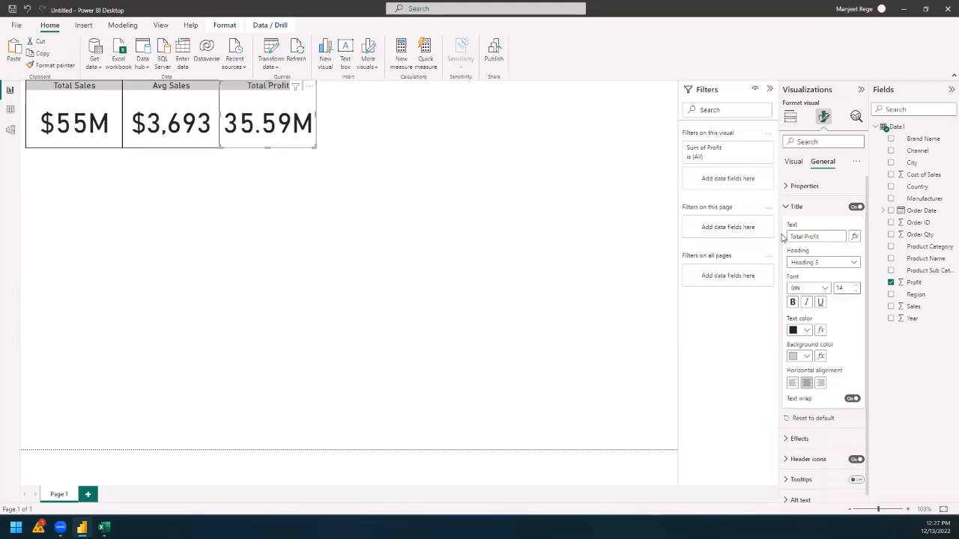
left_click(569, 313)
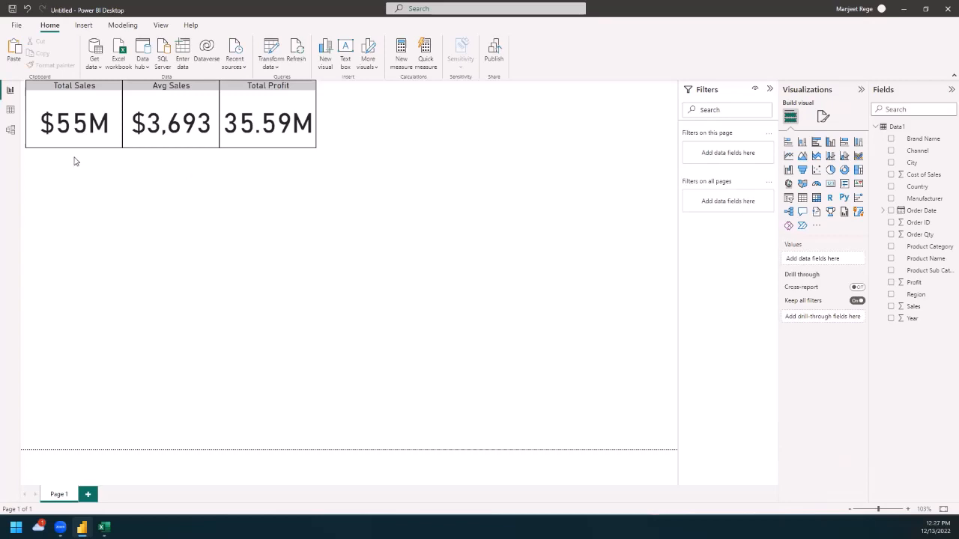
Step: Duplicate the Total Sales card and place the copy directly to the right of the Total Profit card
left_click(66, 105)
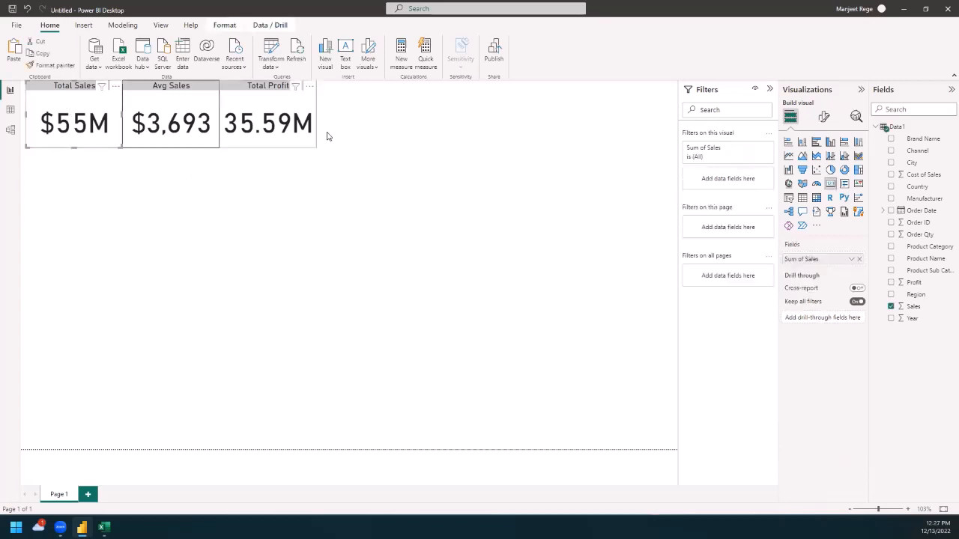
left_click(361, 126)
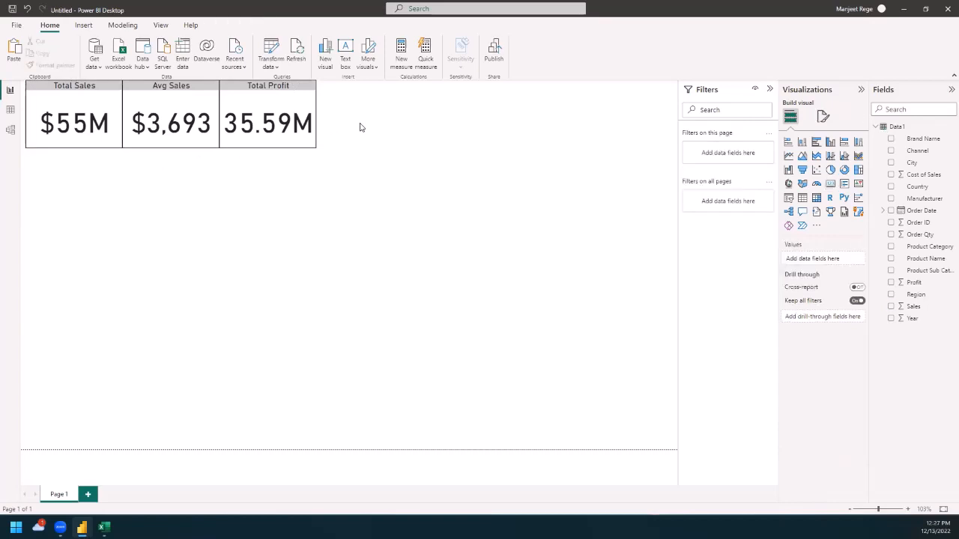
left_click(54, 91)
left_click_drag(64, 91, 350, 84)
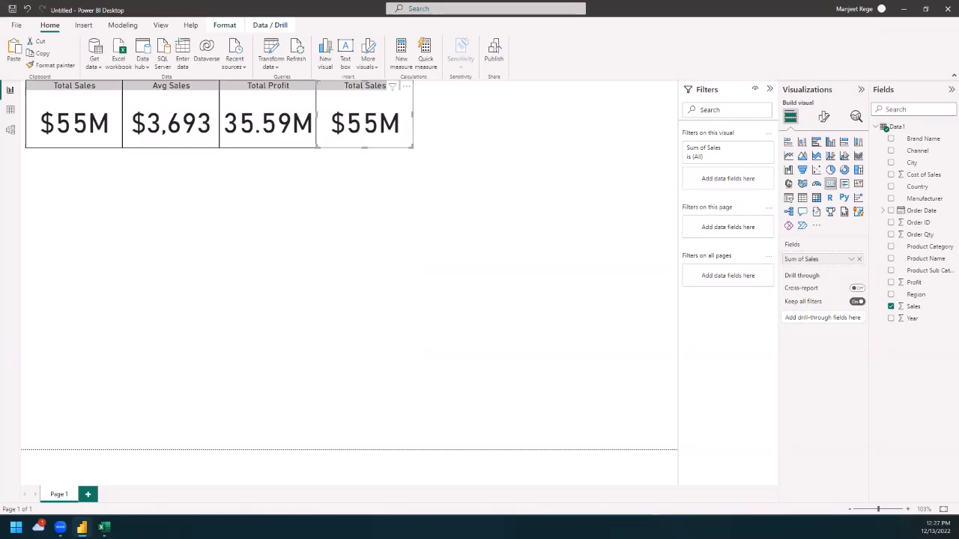
Step: Check the Sales Data workbook in Excel, return to the report, and set the copied Total Sales card to show the maximum of Sales
left_click(104, 527)
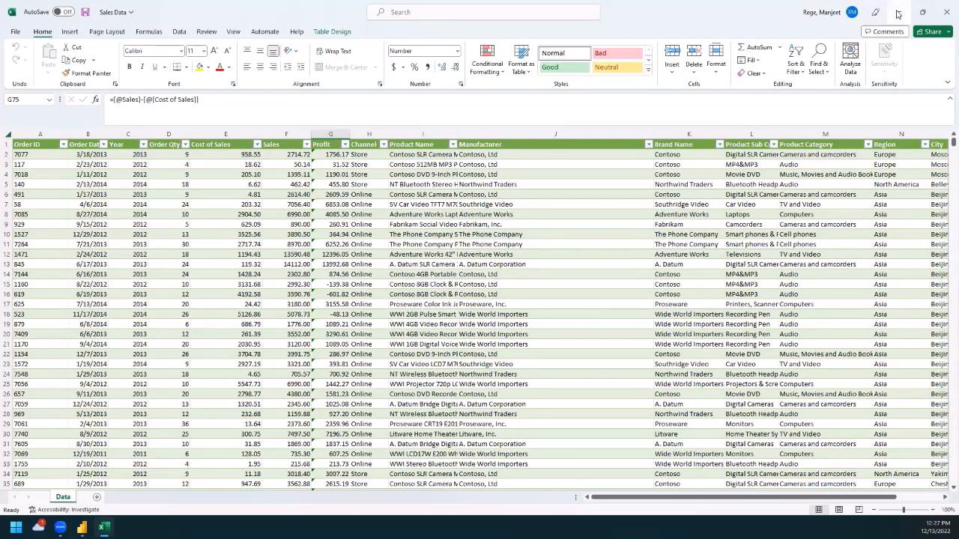
key("alt+Tab")
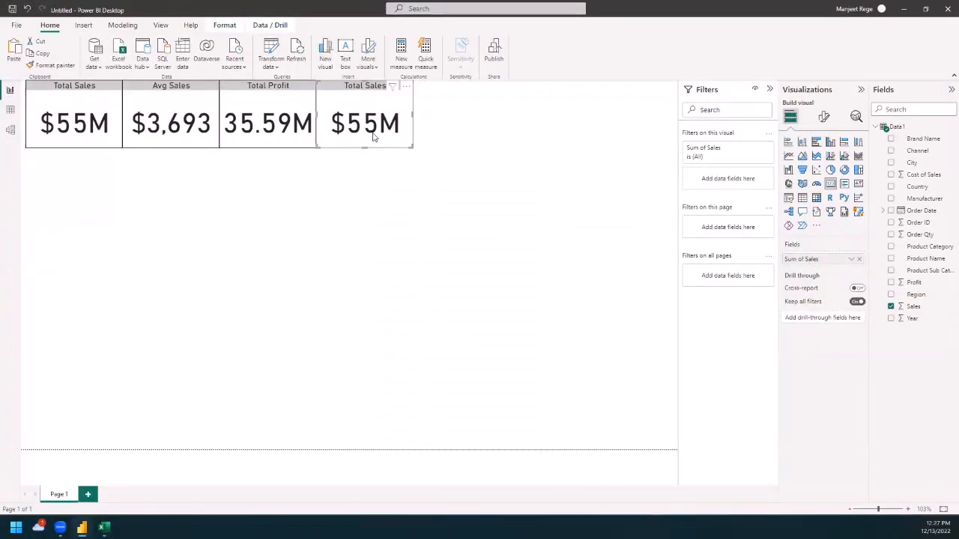
left_click(852, 260)
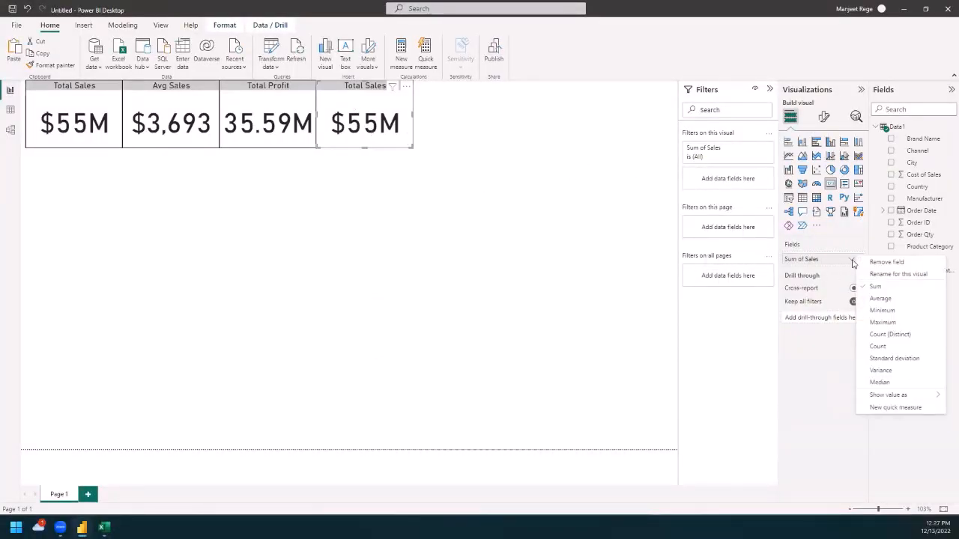
left_click(884, 322)
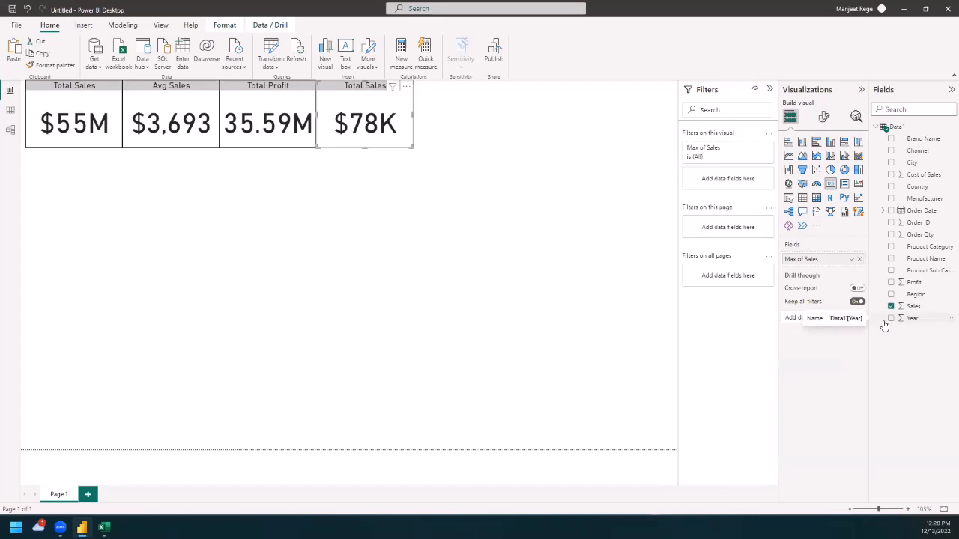
left_click(851, 259)
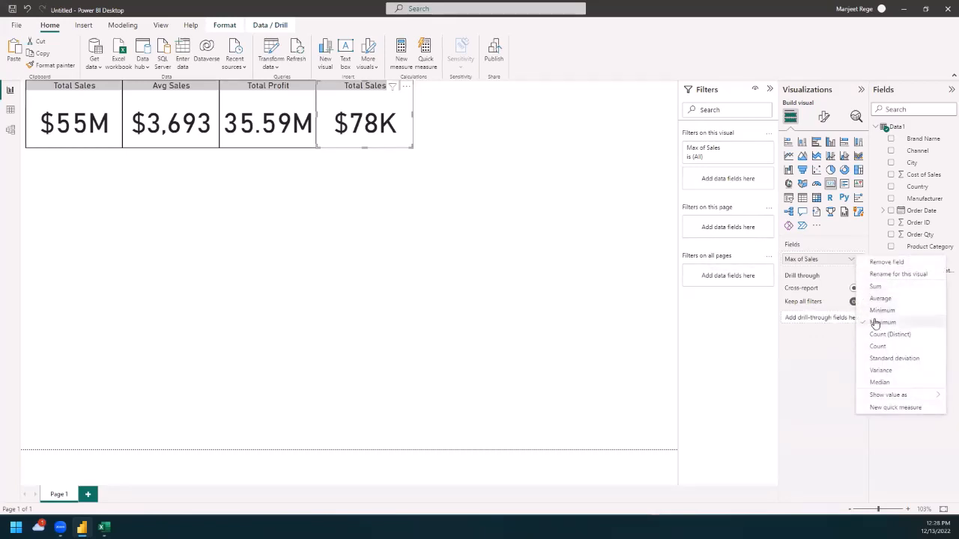
left_click(837, 368)
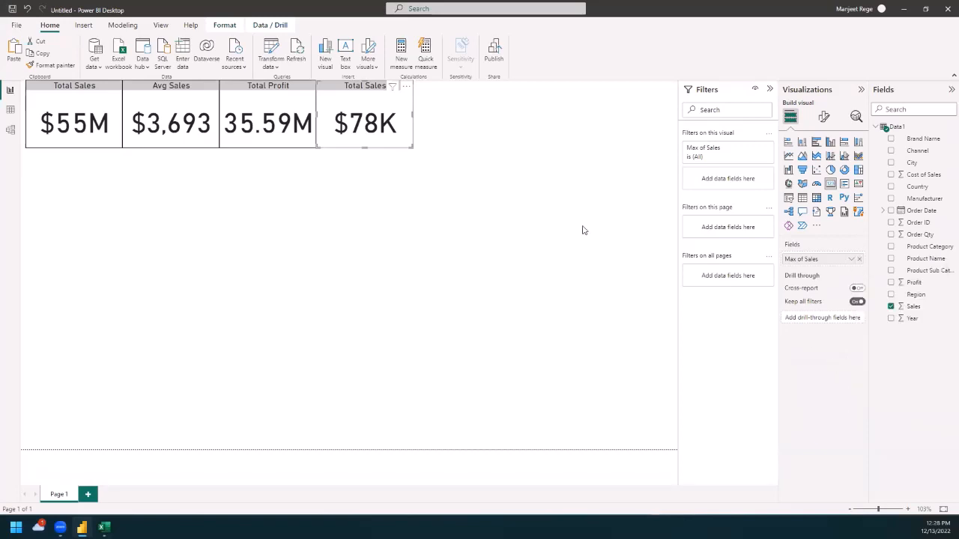
Step: Change the title of the card showing the maximum of Sales to "Highest Sales" and deselect the card
left_click(822, 118)
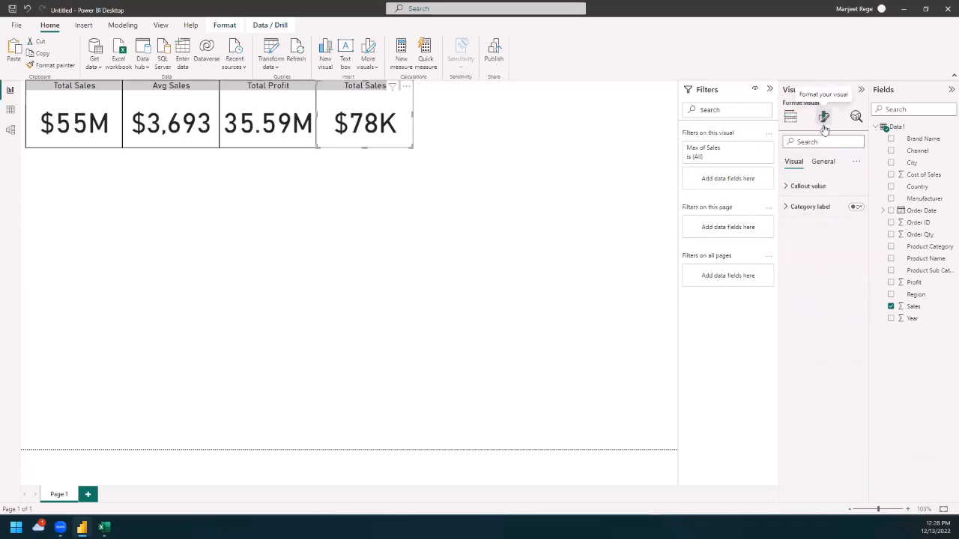
left_click(827, 165)
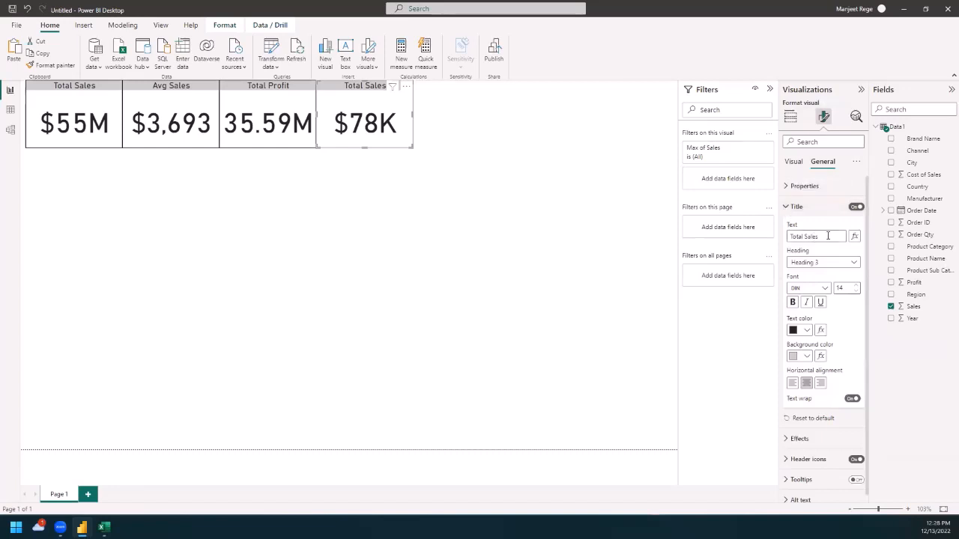
triple_click(796, 236)
type("Highes")
left_click(547, 251)
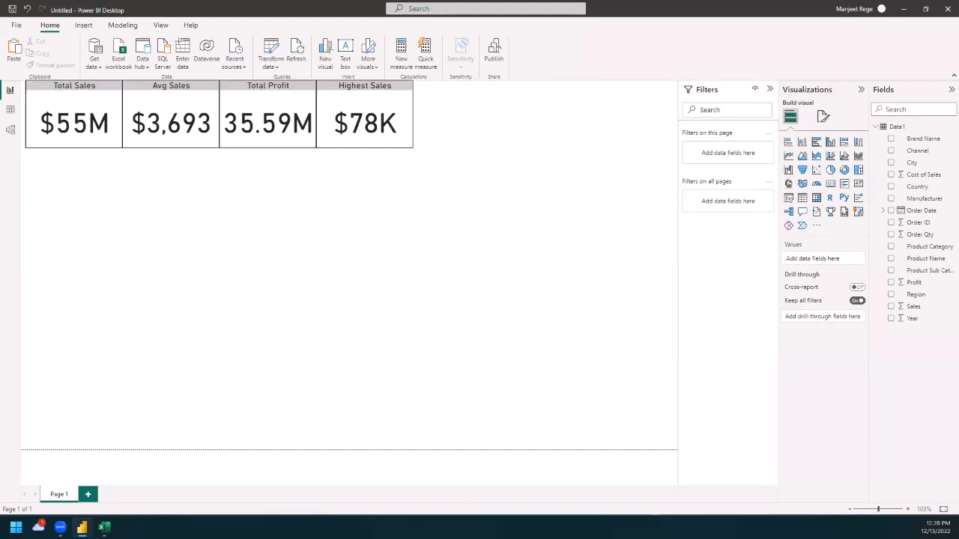
Step: Switch to the Sales Data workbook in Excel, examine the first entries of the Order ID column, and return to the Power BI report
left_click(104, 527)
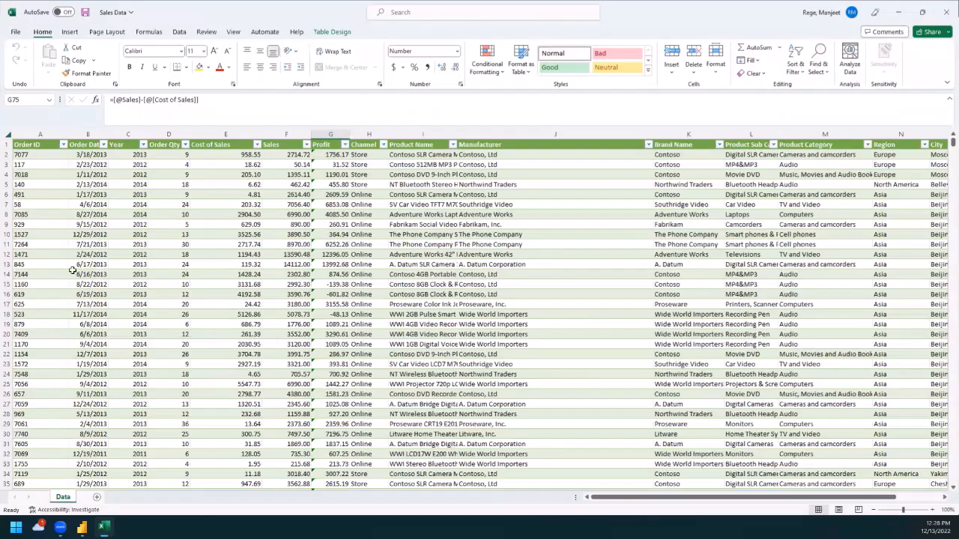
left_click(34, 155)
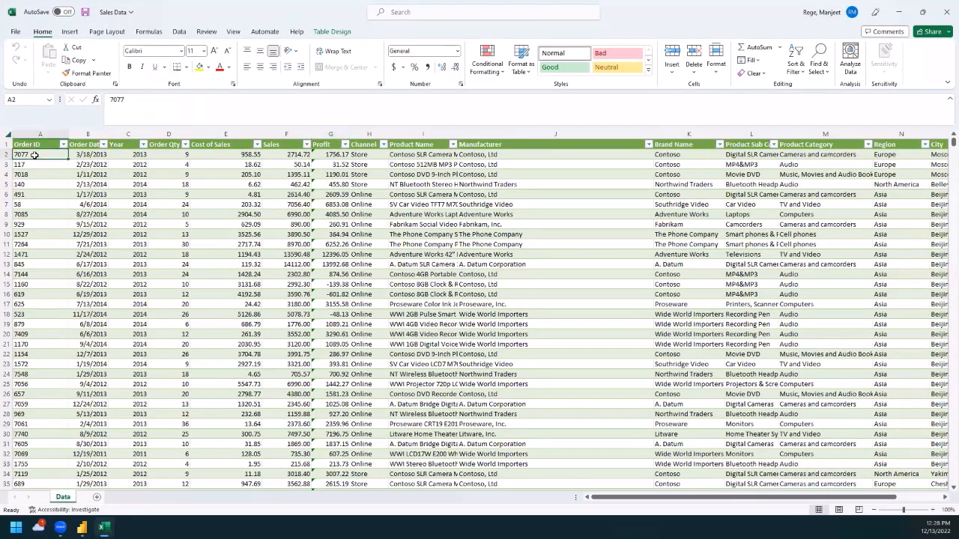
left_click(31, 165)
left_click(30, 175)
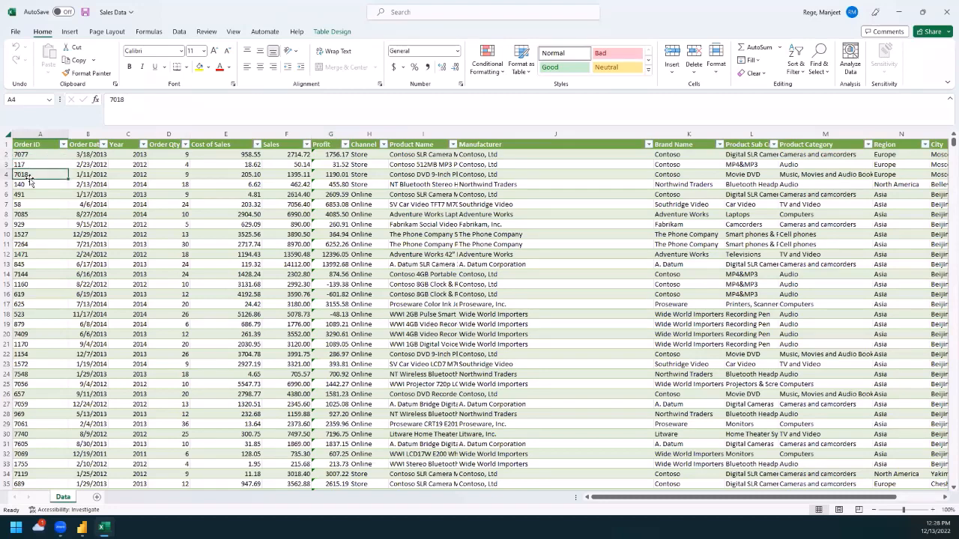
left_click(29, 185)
left_click(27, 204)
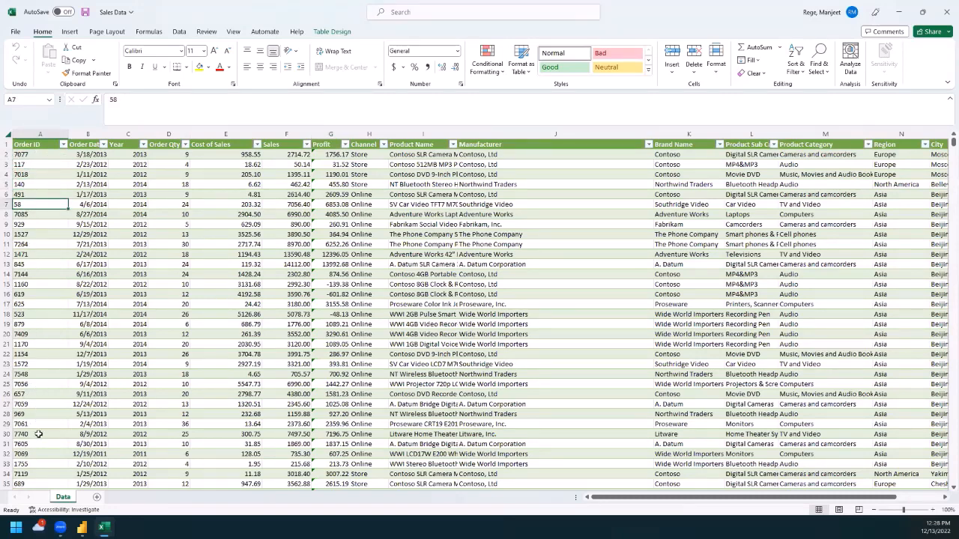
left_click(897, 12)
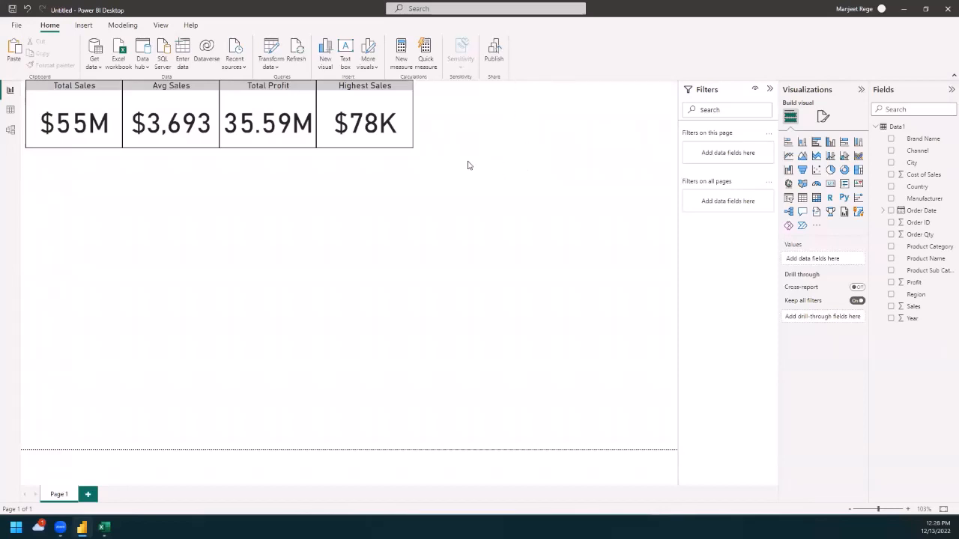
Step: Duplicate the Highest Sales card and place the copy directly to the right of the original
left_click(339, 102)
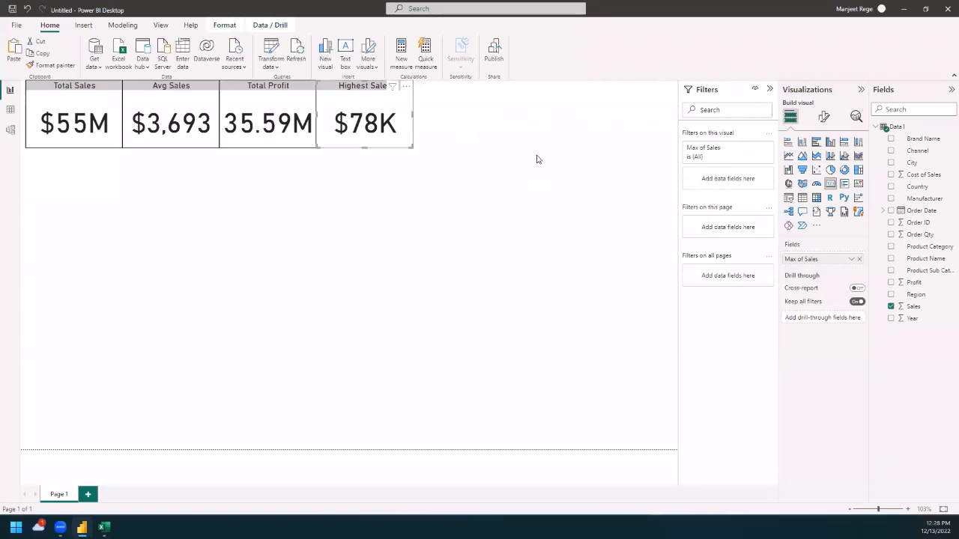
left_click(480, 124)
key("ctrl+v")
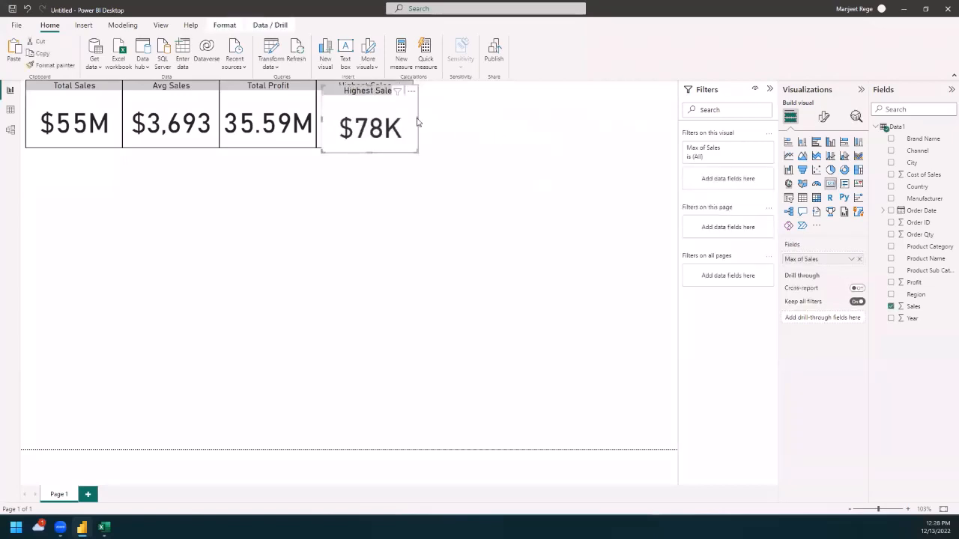
left_click_drag(355, 88, 450, 88)
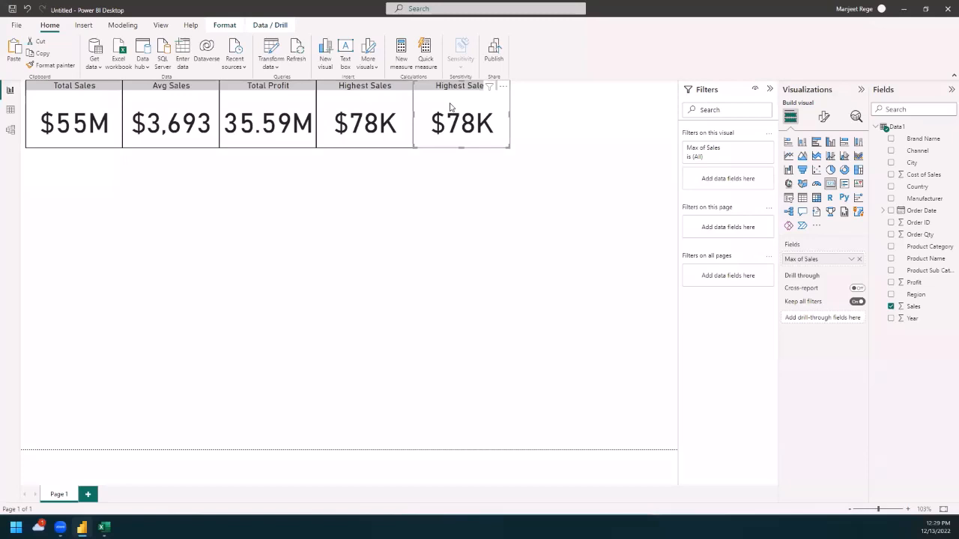
Step: Replace the Sales field in the rightmost copied card with Order ID, aggregated as Count
left_click(859, 260)
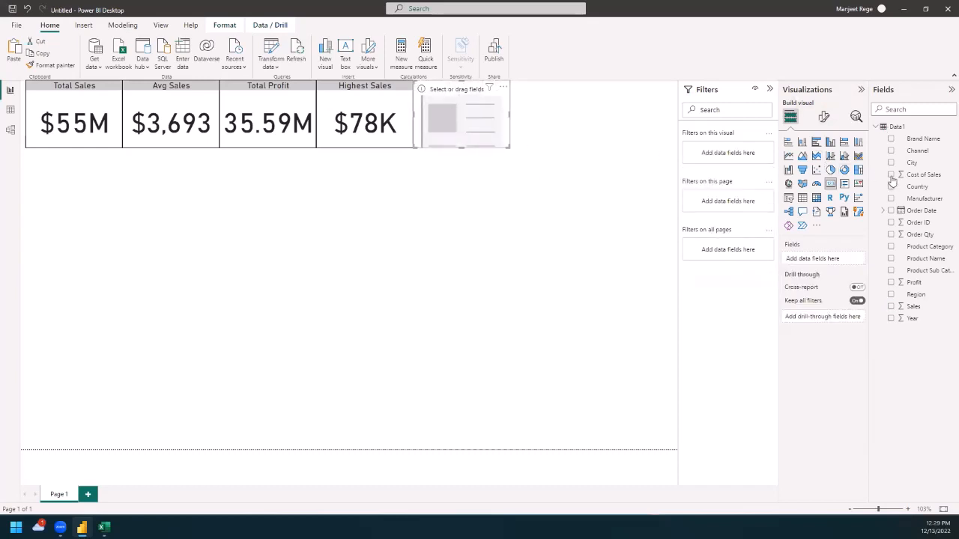
left_click_drag(923, 223, 847, 259)
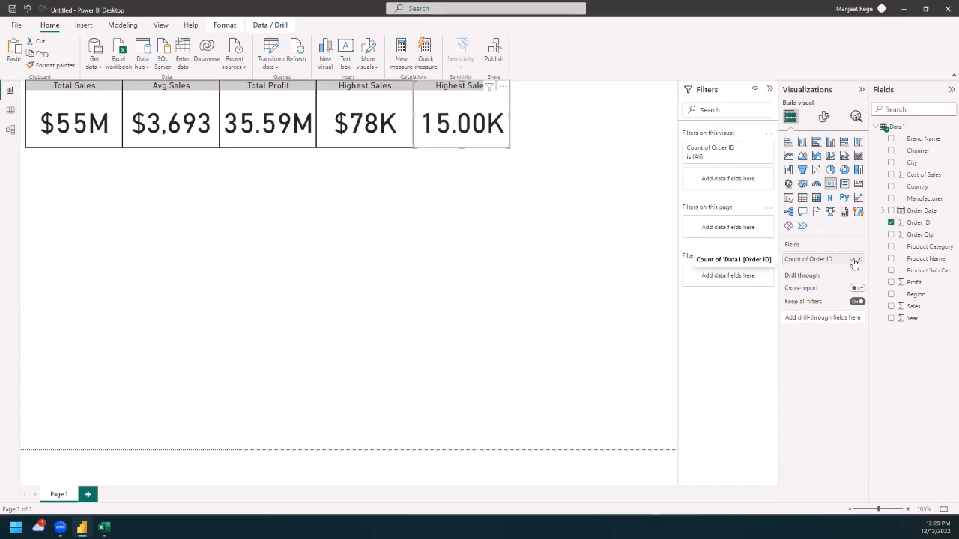
left_click(854, 262)
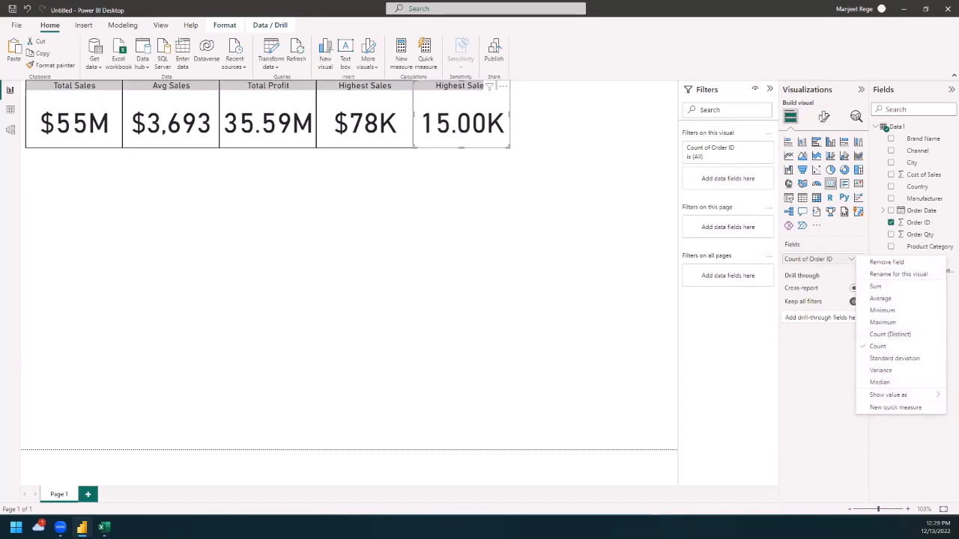
left_click(878, 337)
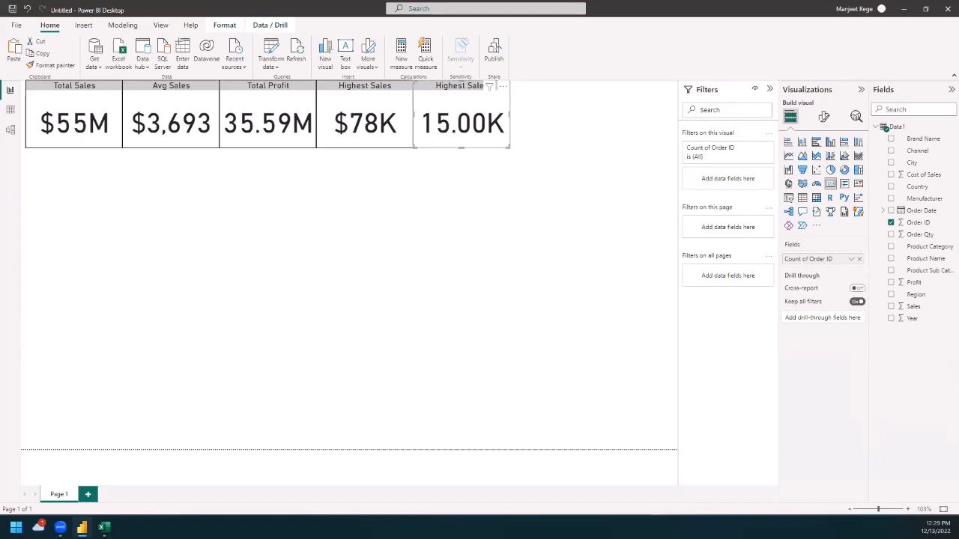
left_click(104, 527)
Step: Change the title of the Order ID count card to "No of Trans." and deselect the card
left_click(824, 117)
left_click(824, 162)
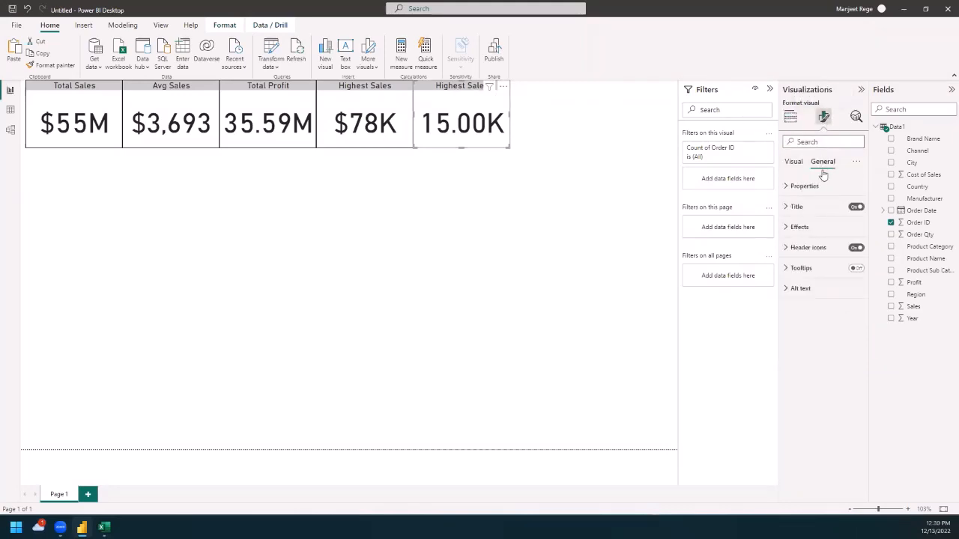
left_click(795, 207)
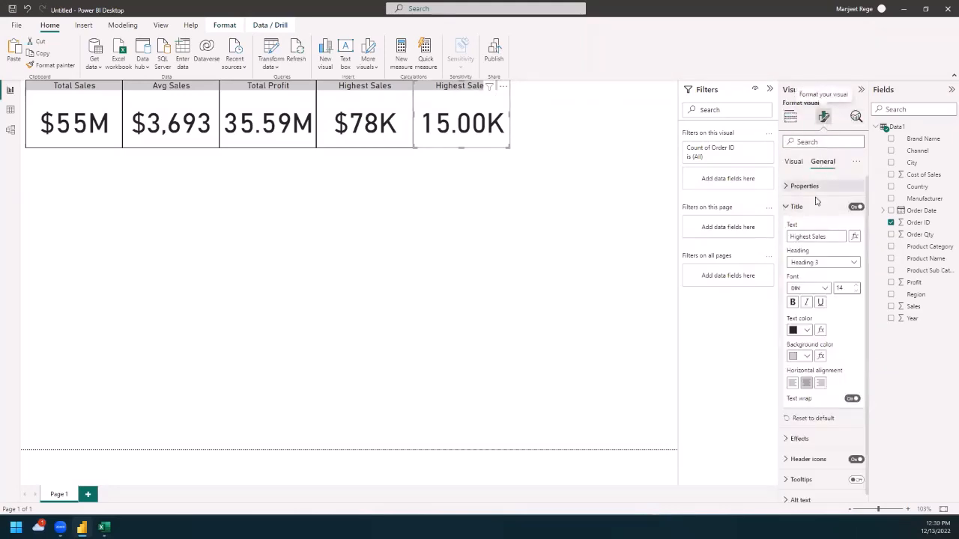
left_click(787, 236)
key("ctrl+a")
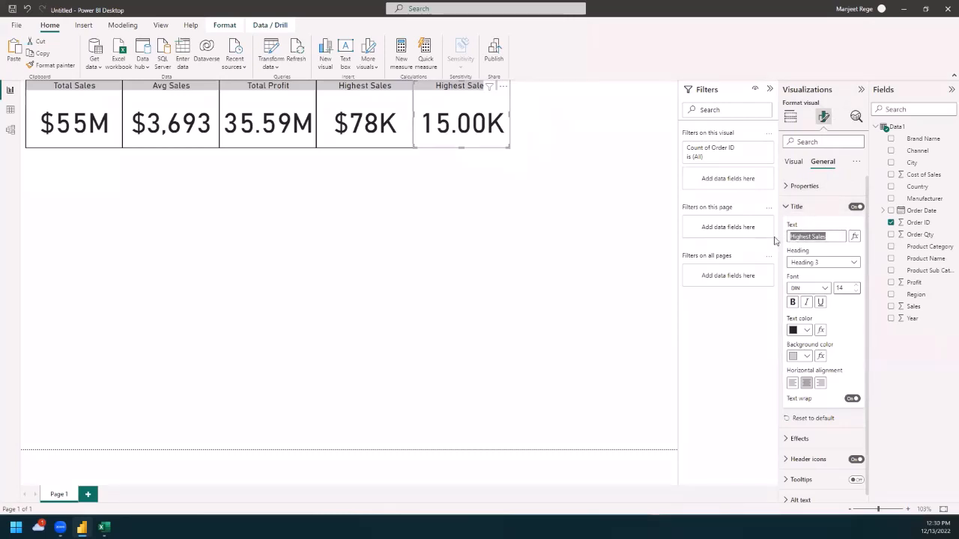
type("No")
type(".")
left_click(606, 322)
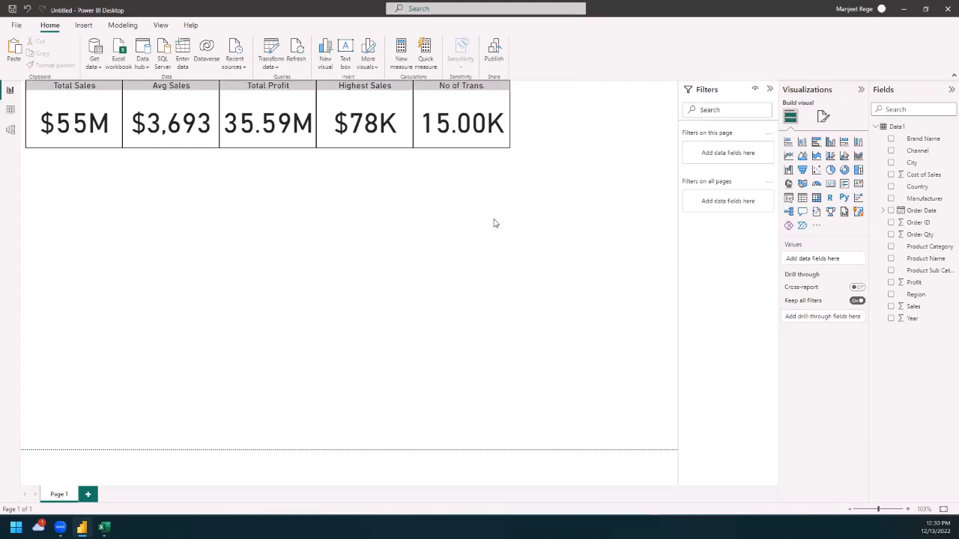
Step: Add a line chart directly below the Total Sales card and enlarge it to span the width of the first three cards
left_click(788, 156)
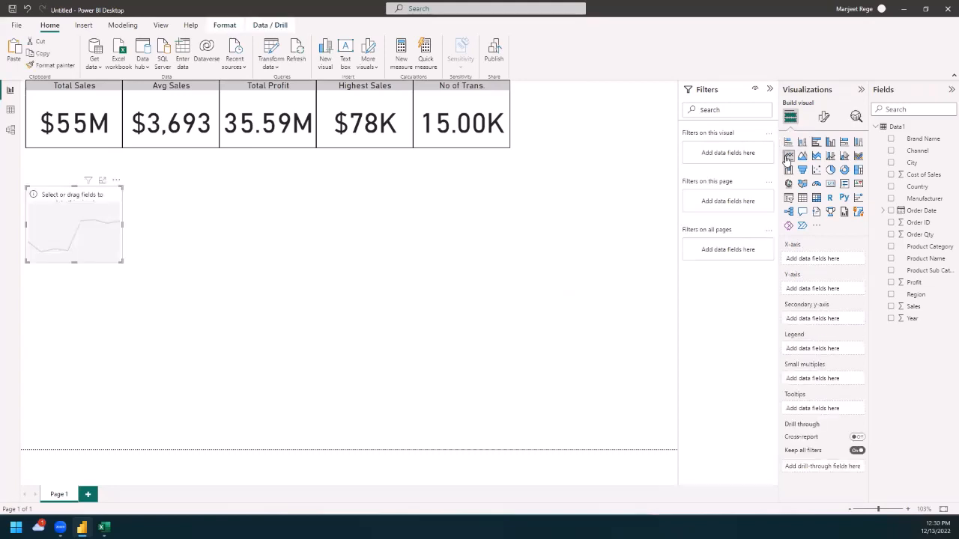
left_click(61, 185)
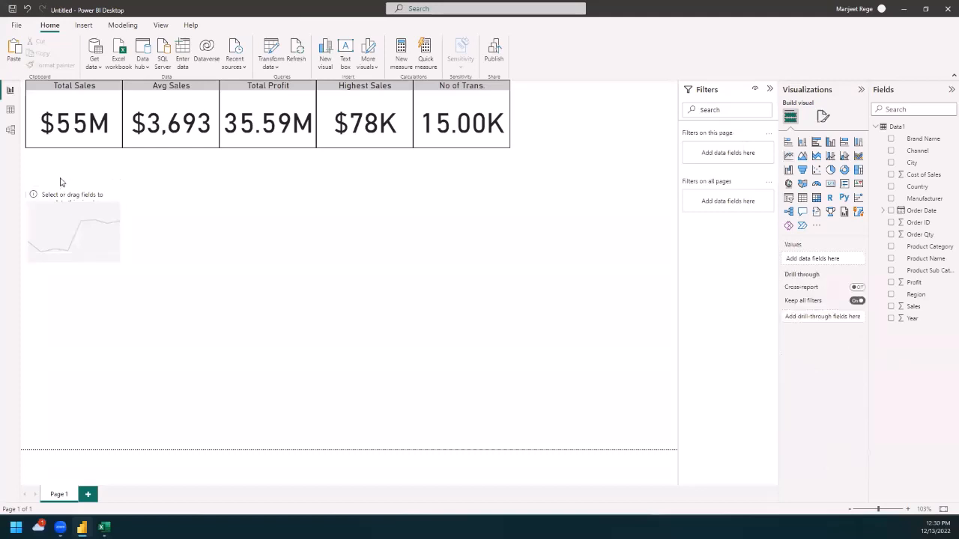
left_click_drag(66, 195, 67, 158)
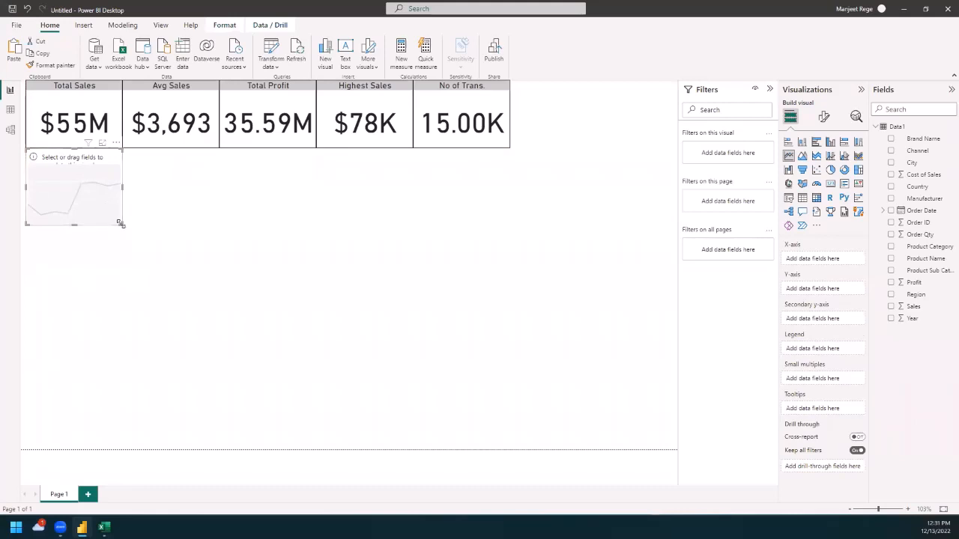
left_click_drag(124, 229, 312, 280)
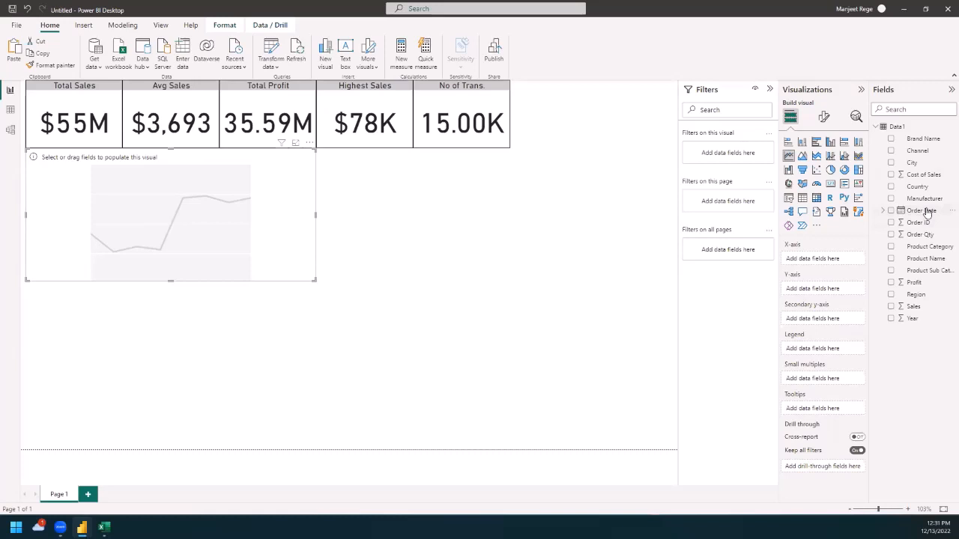
Step: Plot Sales on the Y-axis against Order Date on the X-axis and drill the line chart up to the Year and Quarter level
left_click_drag(928, 212, 833, 259)
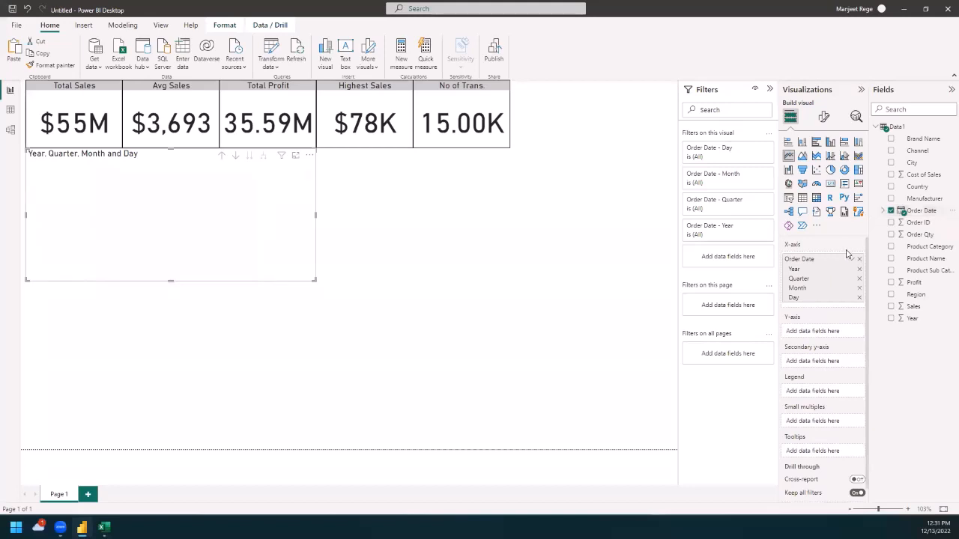
left_click_drag(918, 310, 817, 331)
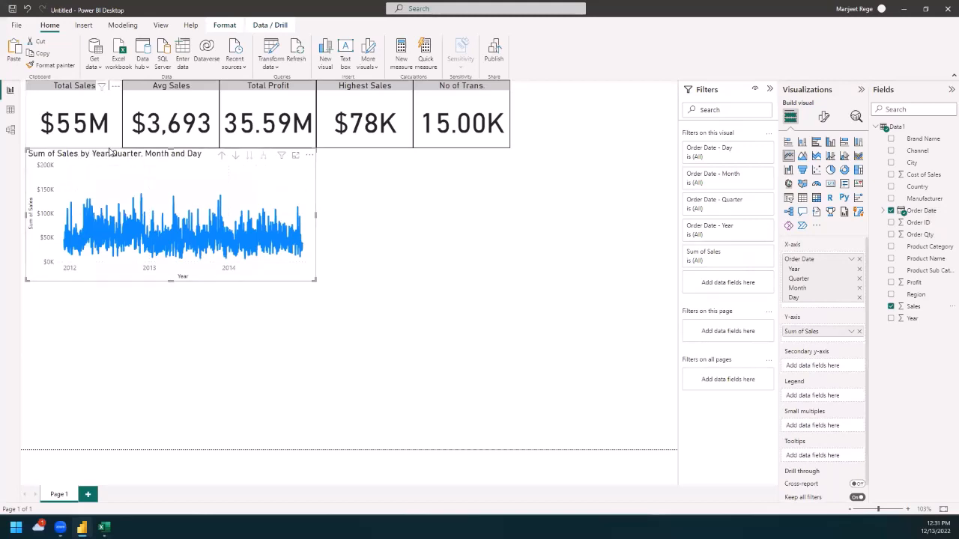
left_click(221, 155)
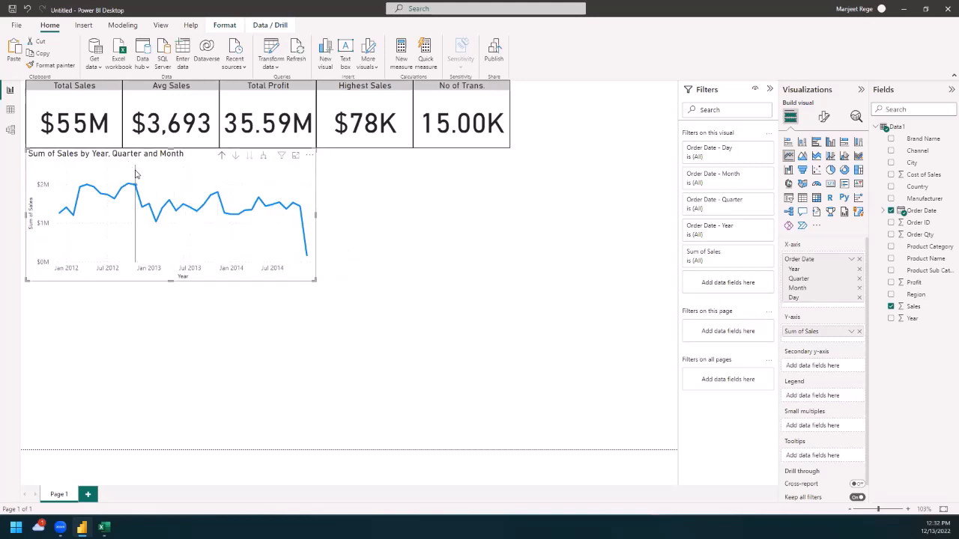
left_click(221, 156)
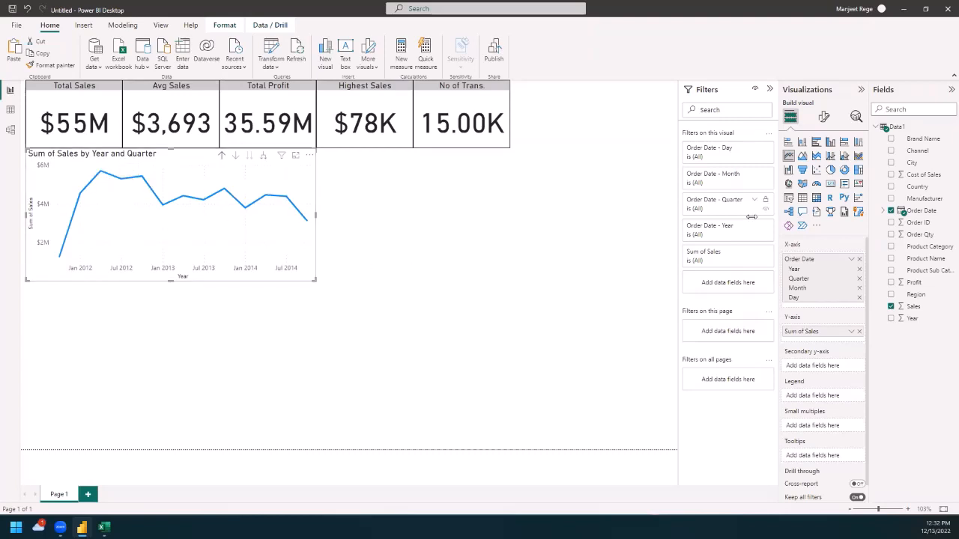
Step: Rename the line chart's Y-axis field to "Sales" for this visual and deselect the chart
left_click(823, 117)
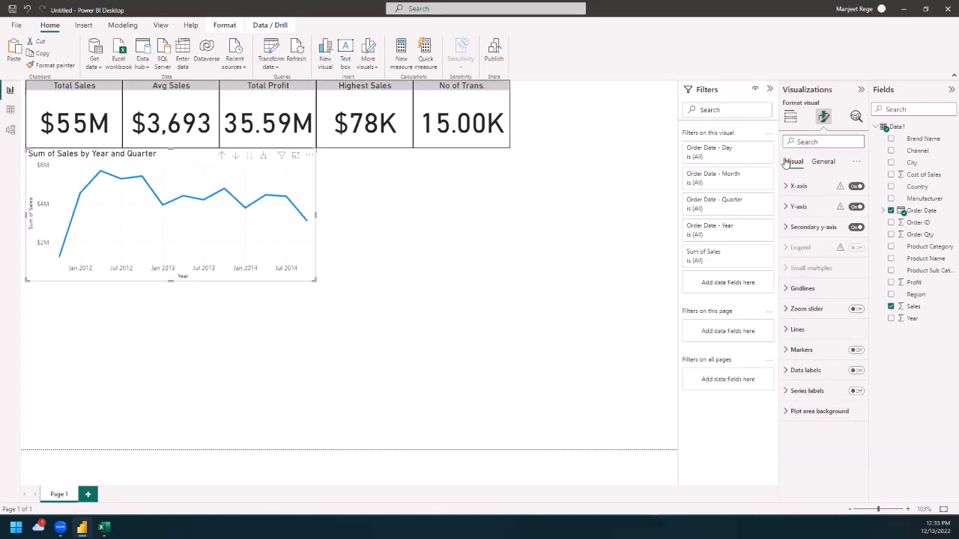
left_click(789, 119)
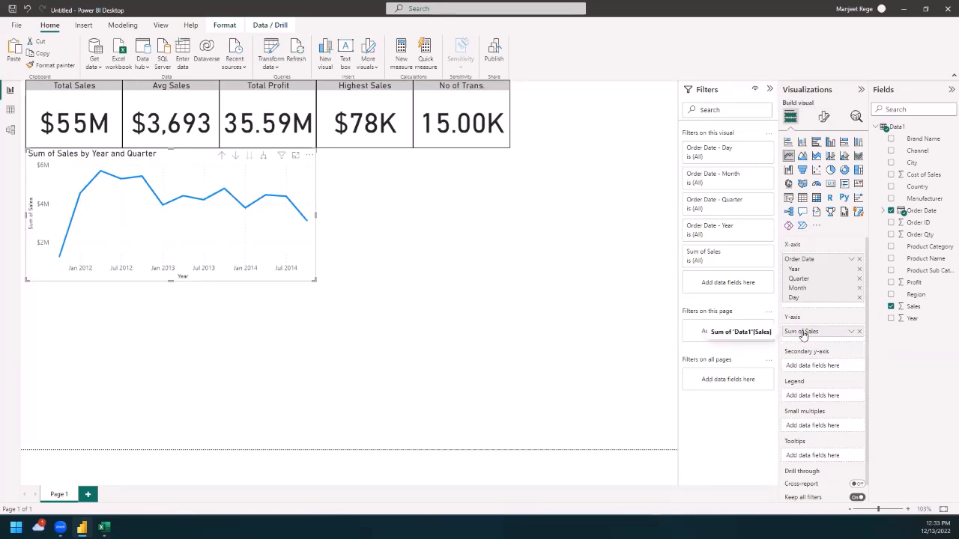
scroll(812, 371, "down", 1)
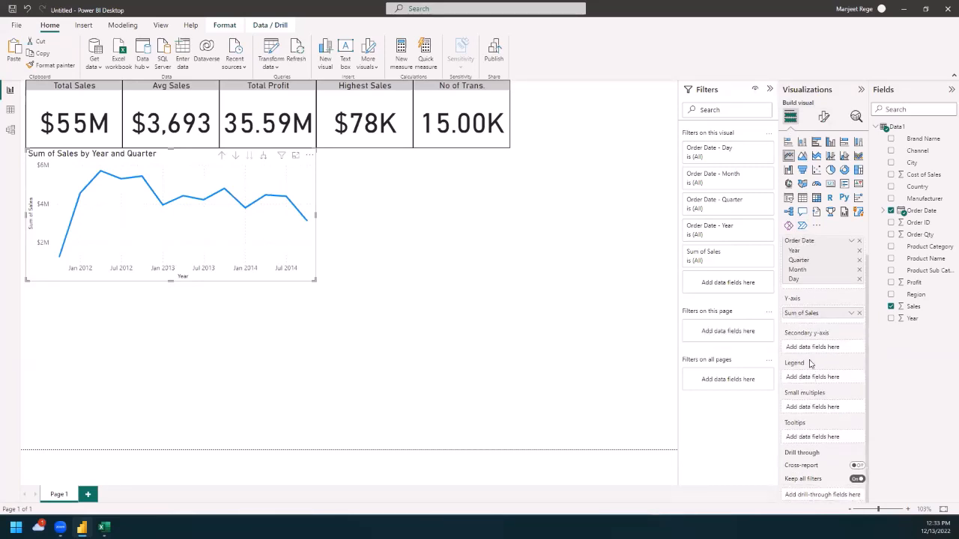
double_click(816, 315)
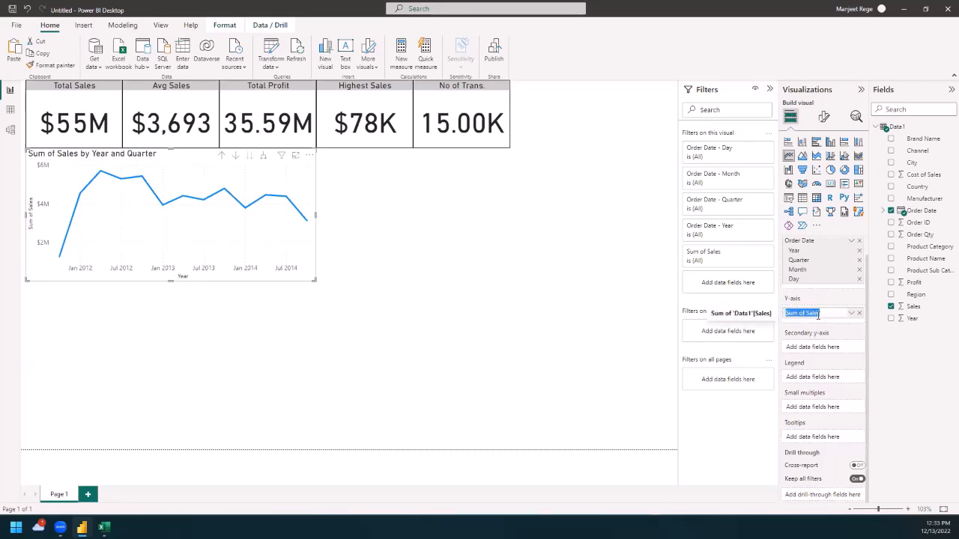
type("S")
key("Return")
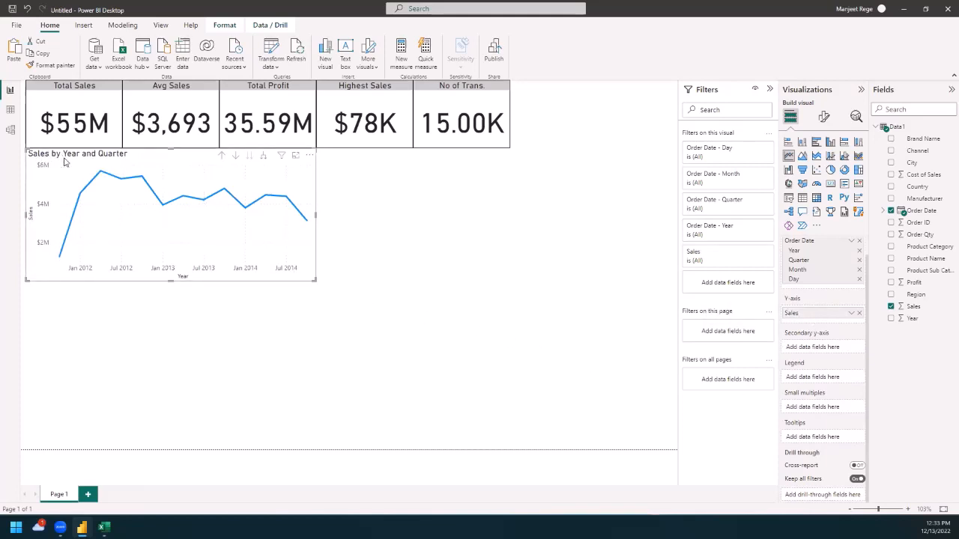
left_click(357, 253)
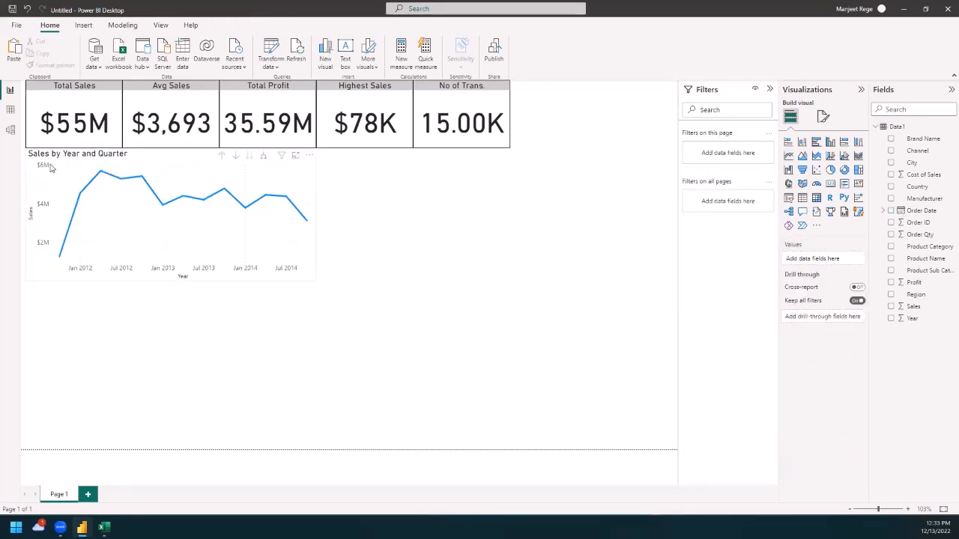
Step: Turn on the visual border of the Sales by Year and Quarter line chart, deselect it to check, and select it again
left_click(179, 164)
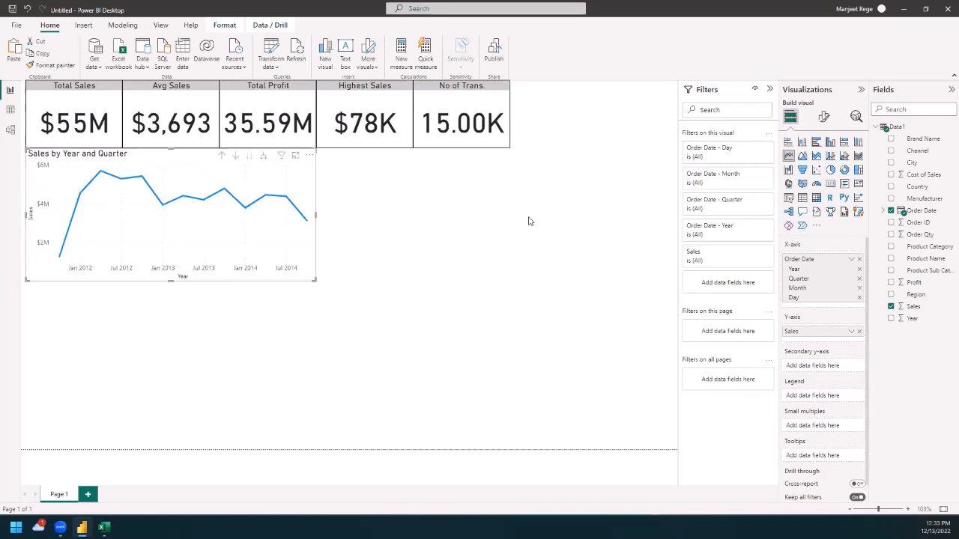
left_click(823, 119)
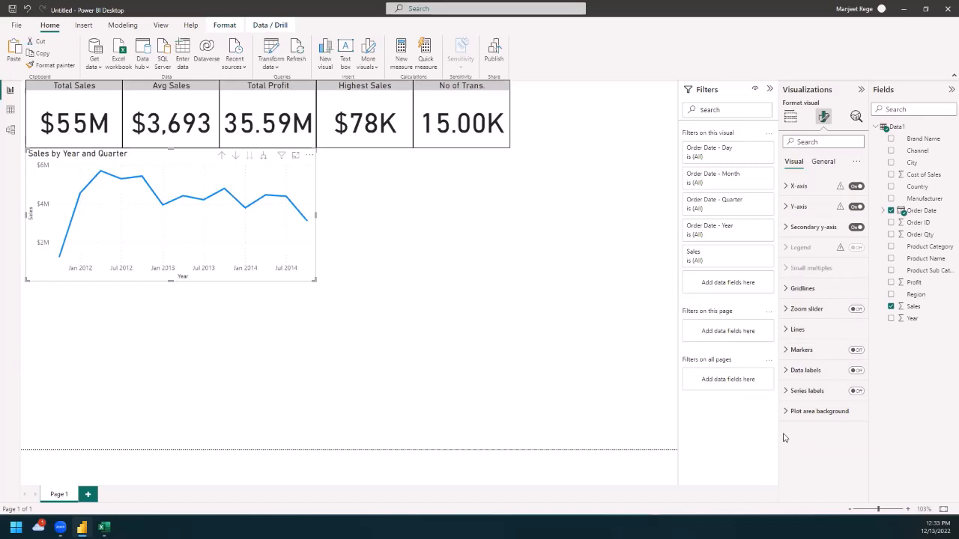
left_click(823, 162)
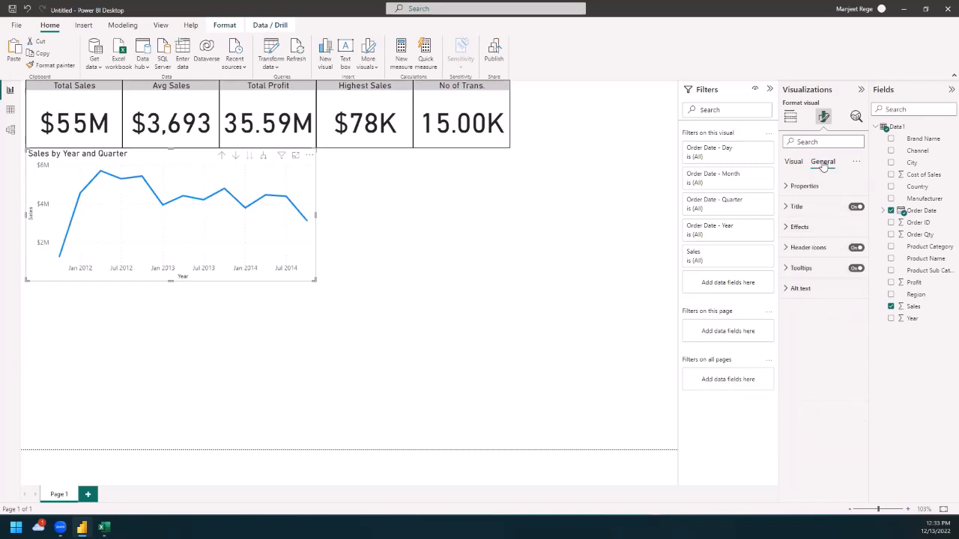
left_click(786, 230)
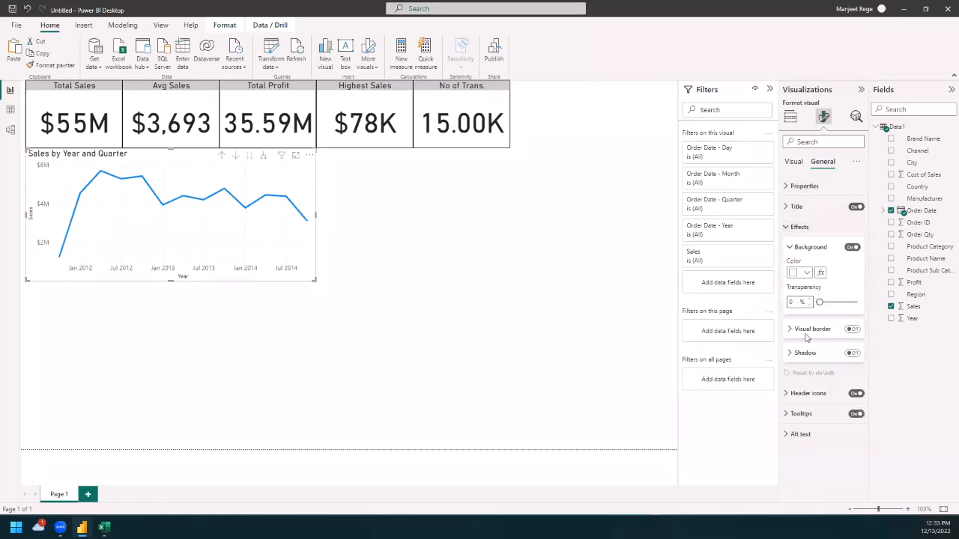
left_click(853, 330)
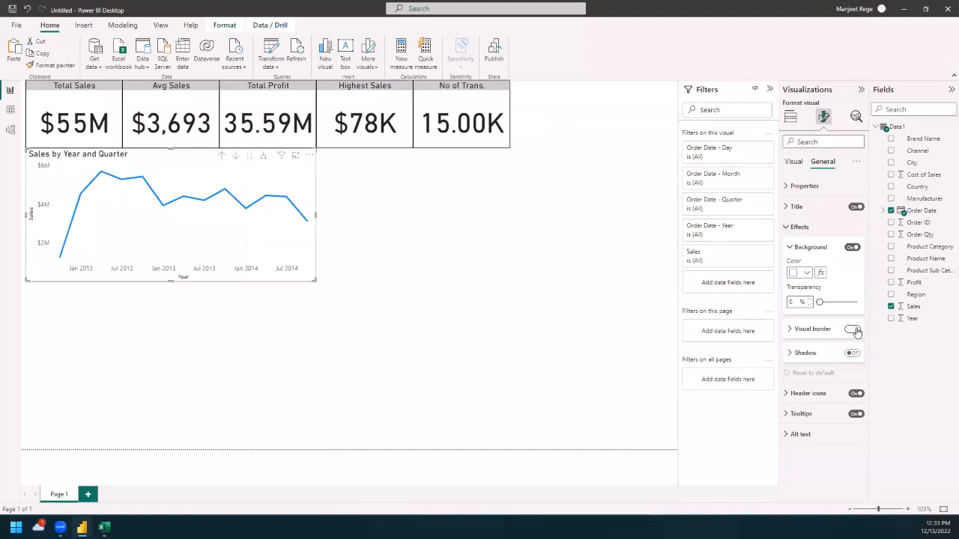
left_click(524, 325)
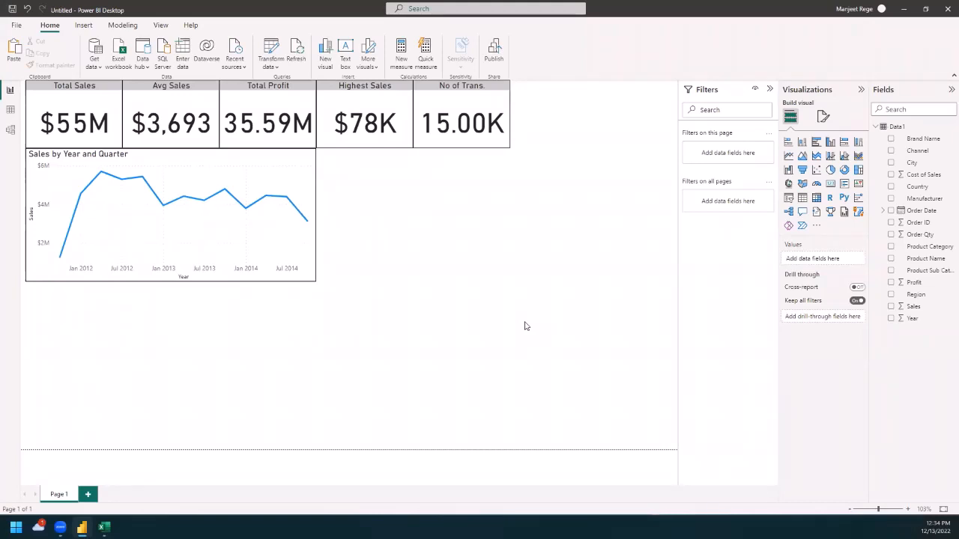
left_click(186, 164)
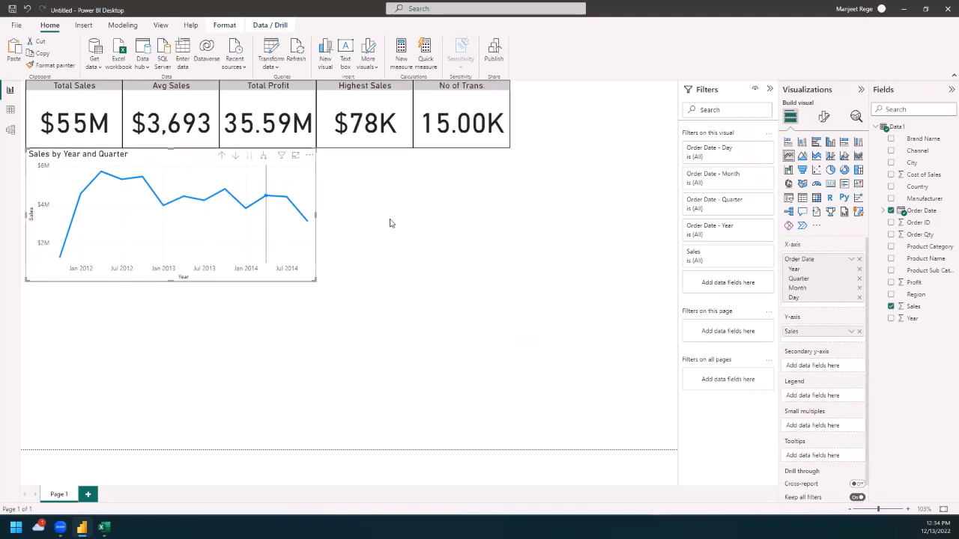
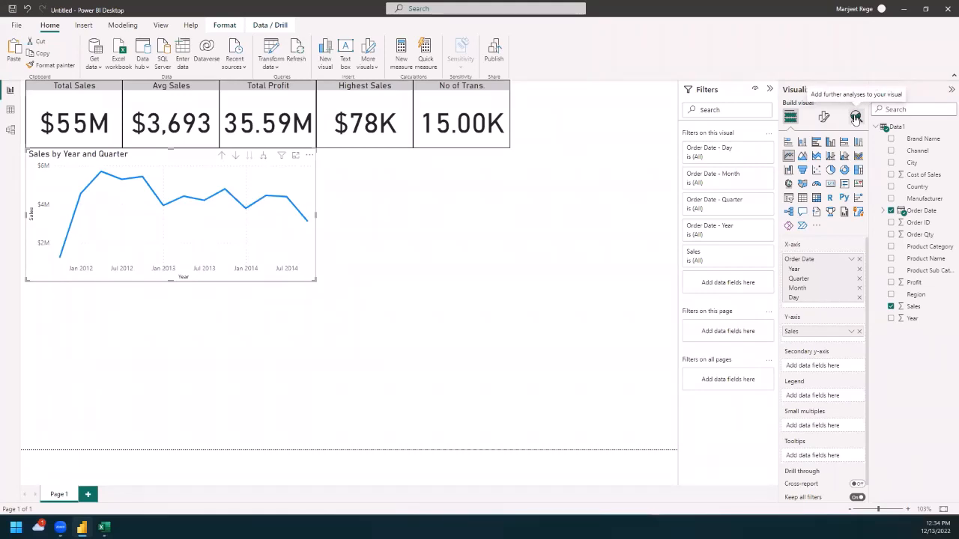
Step: Add an average line to the Sales by Year and Quarter line chart
left_click(855, 118)
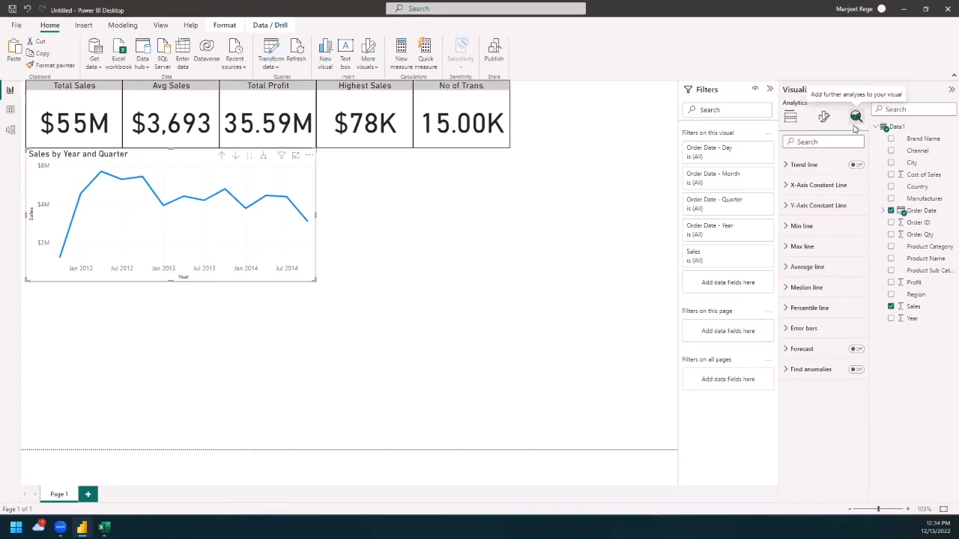
left_click(784, 269)
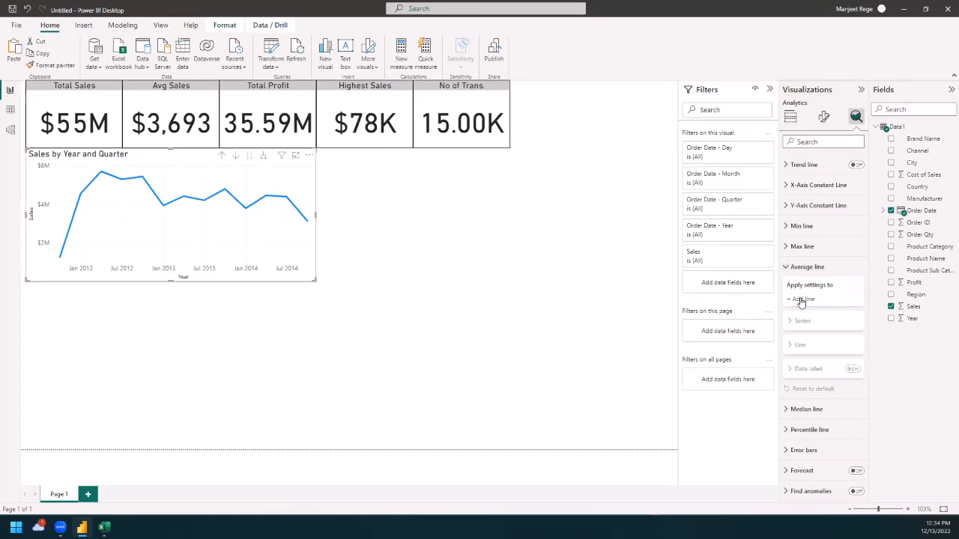
left_click(801, 300)
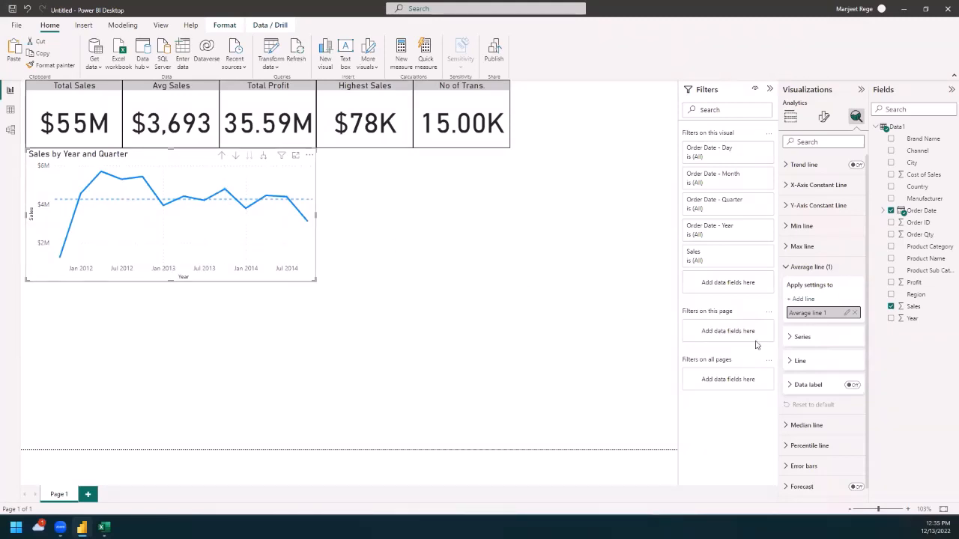
Step: Change the average line's color to black, keeping it dashed, and deselect the chart
left_click(791, 364)
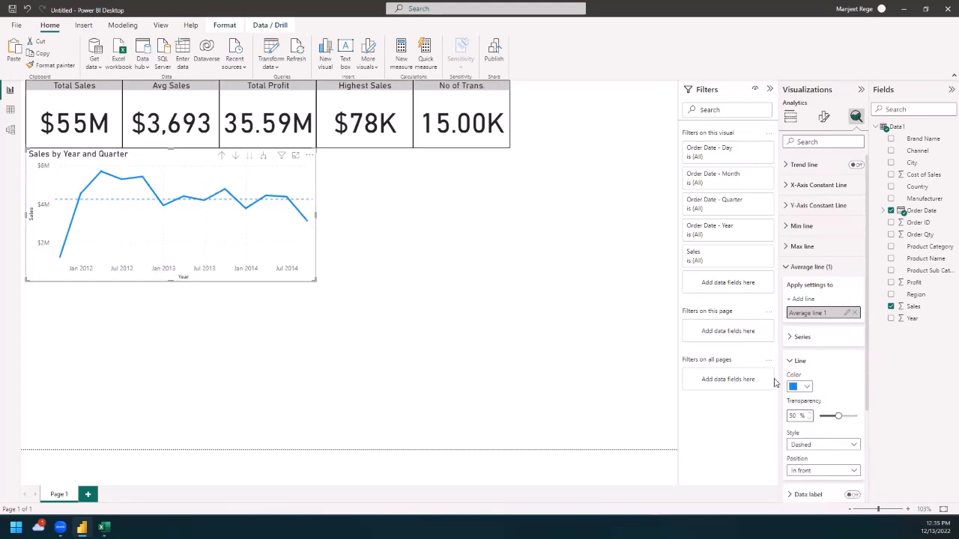
left_click(806, 387)
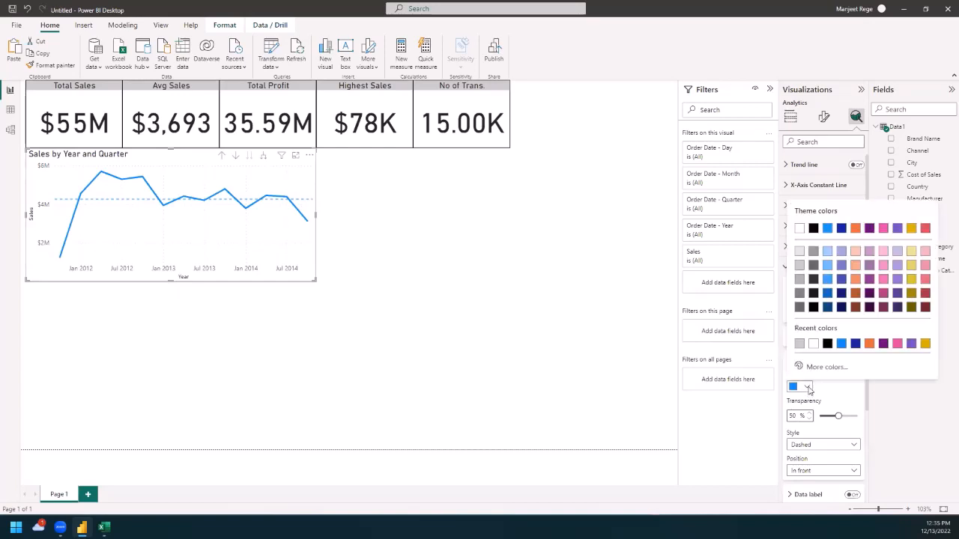
left_click(828, 343)
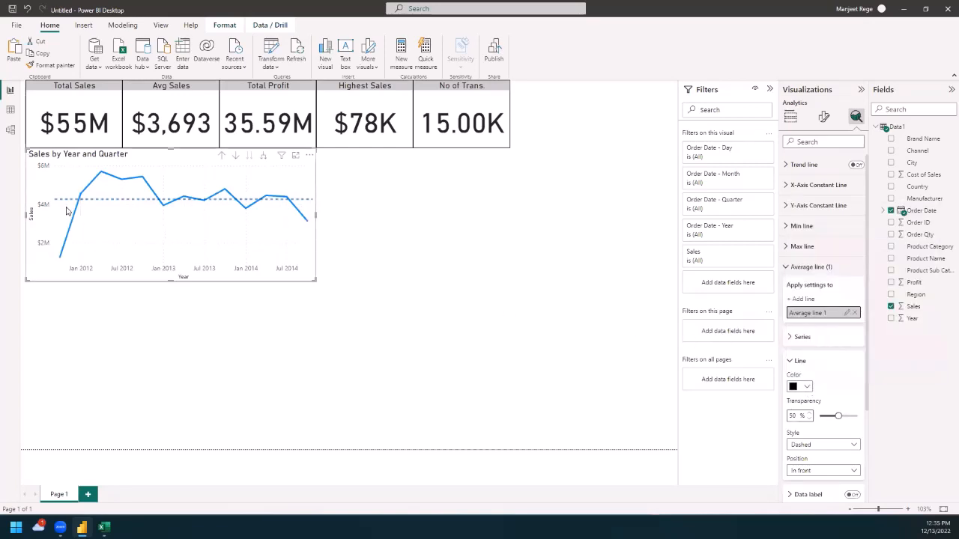
scroll(817, 384, "down", 3)
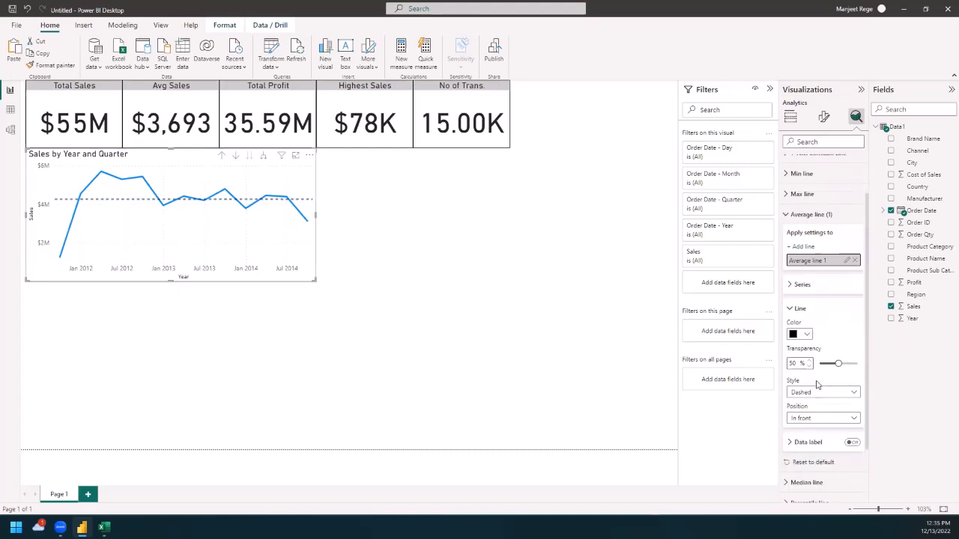
scroll(800, 333, "up", 3)
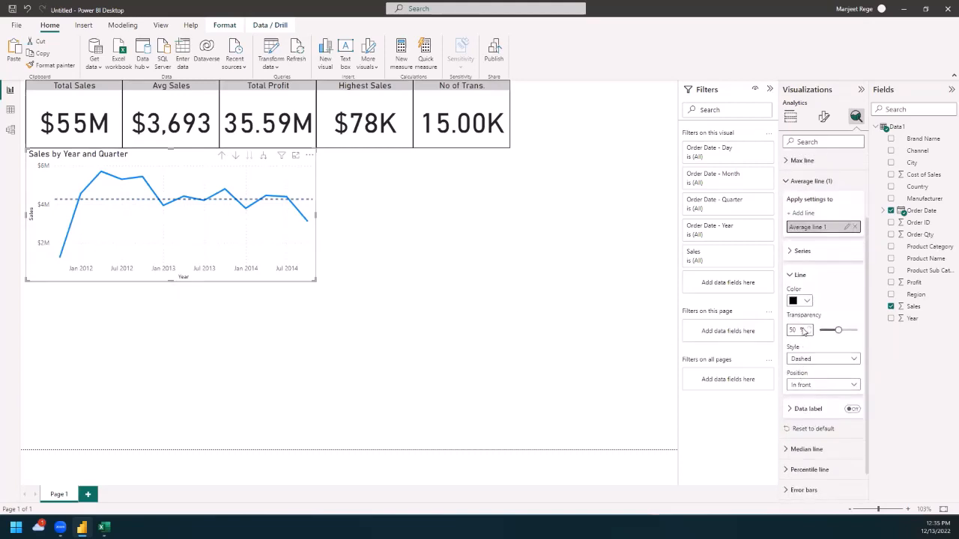
scroll(802, 332, "up", 1)
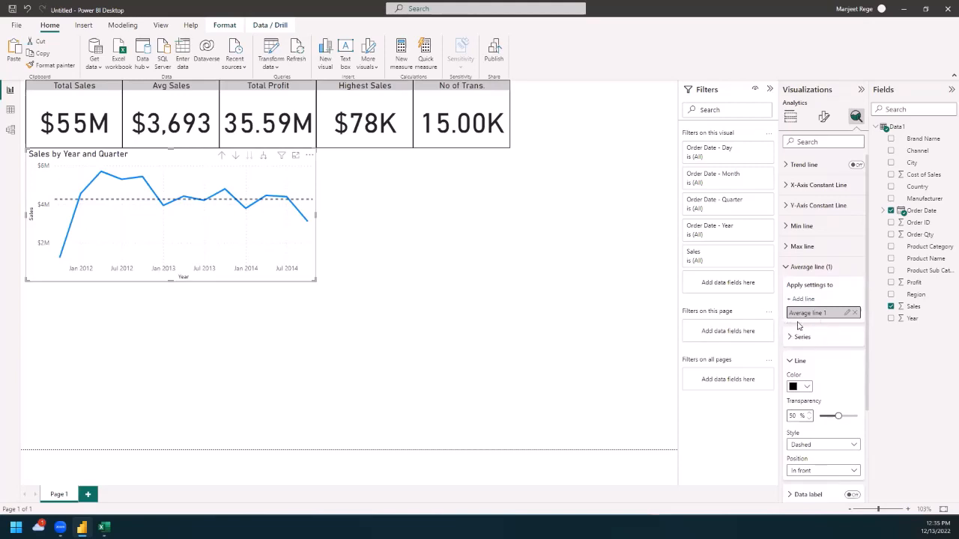
left_click(467, 268)
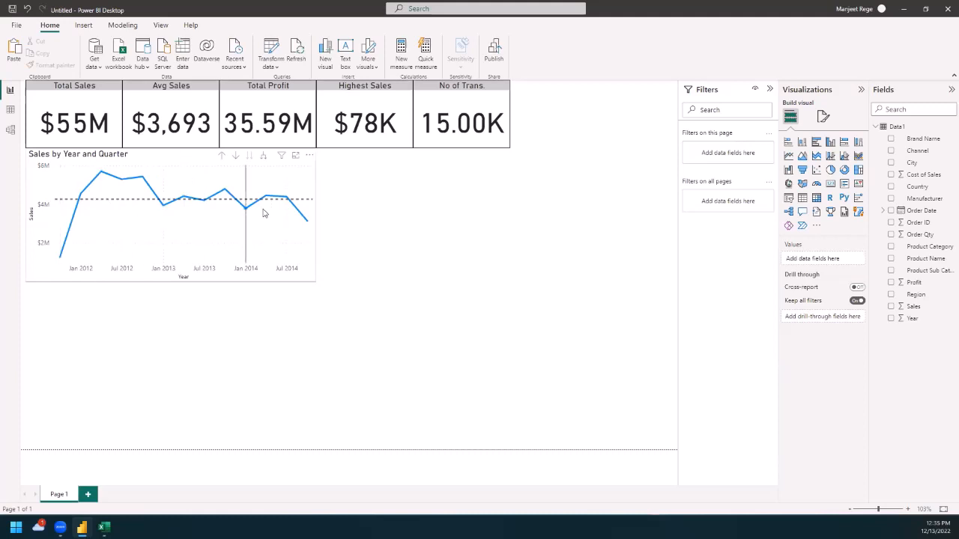
Step: Expand the sales line chart down to the day level, drill back up to Year, Quarter and Month, and deselect it
left_click(262, 157)
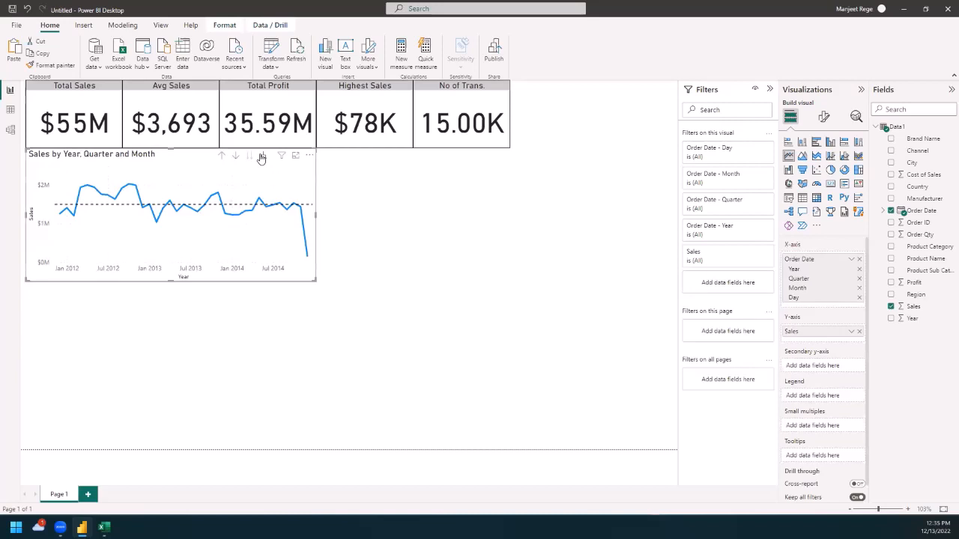
left_click(261, 158)
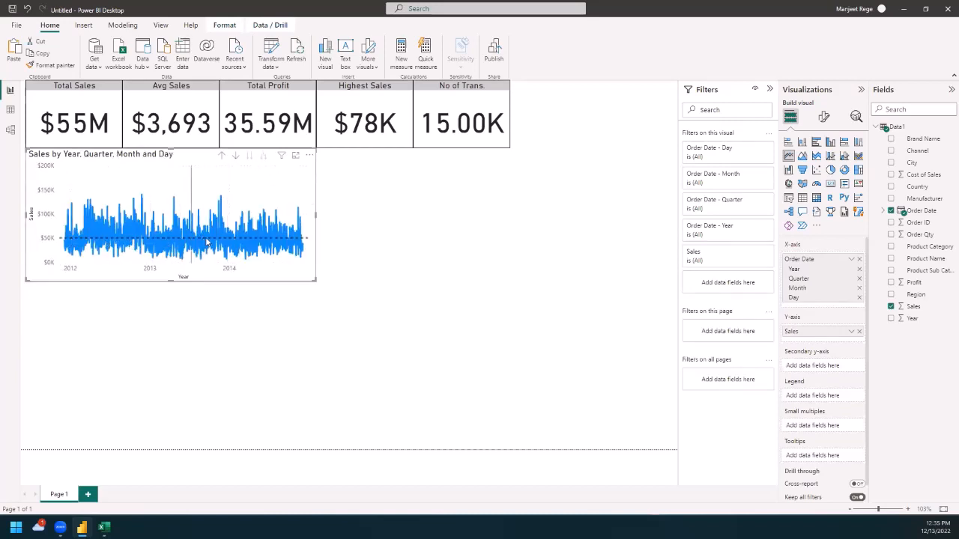
left_click(222, 156)
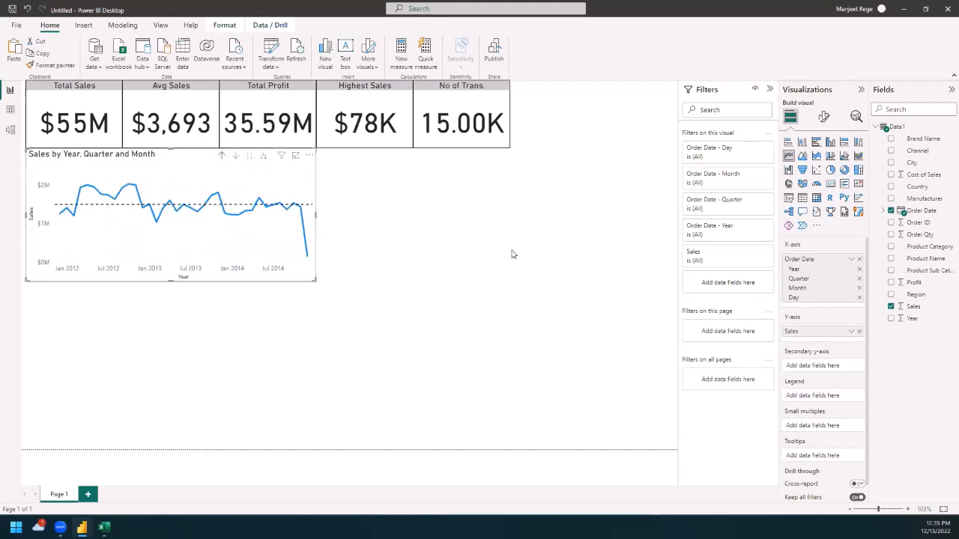
left_click(320, 188)
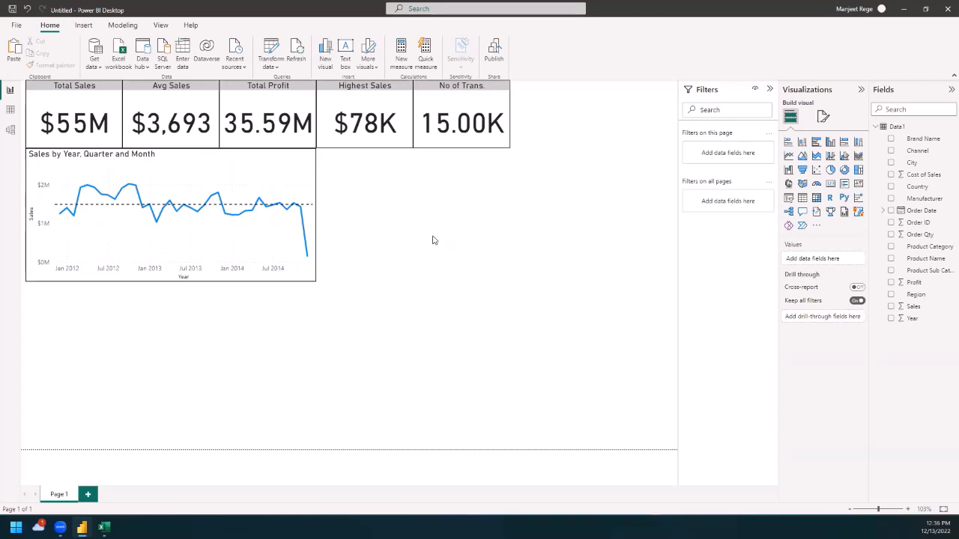
Step: Add a second line chart and place it directly beside the sales line chart, beneath the Highest Sales card
left_click(788, 155)
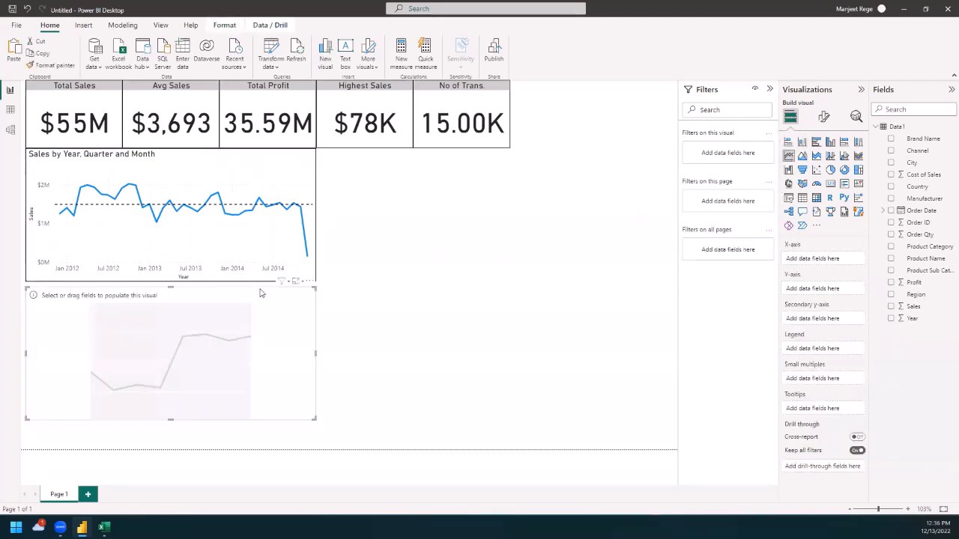
left_click_drag(187, 297, 472, 156)
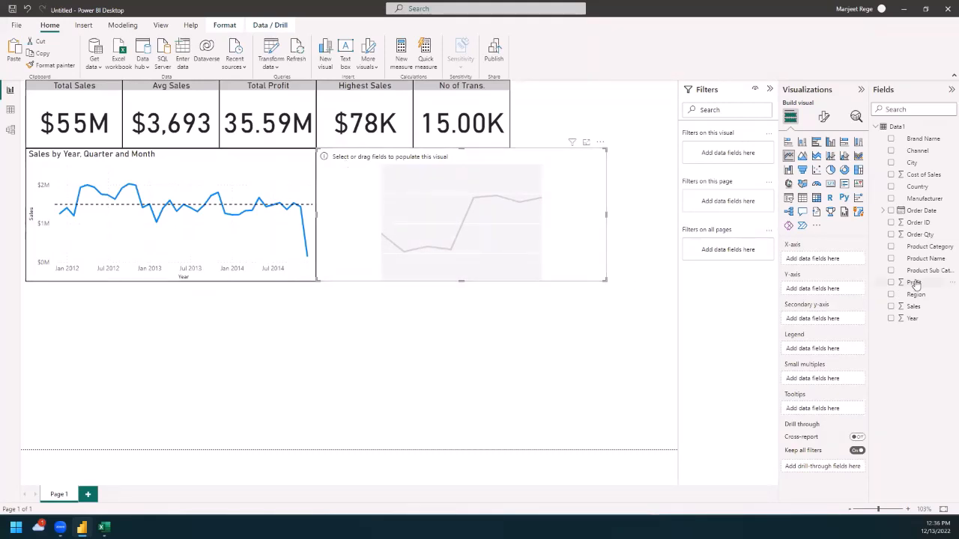
Step: Plot Profit on the Y-axis against Order Date on the X-axis and drill the new chart up to the Month level
left_click_drag(914, 283, 824, 289)
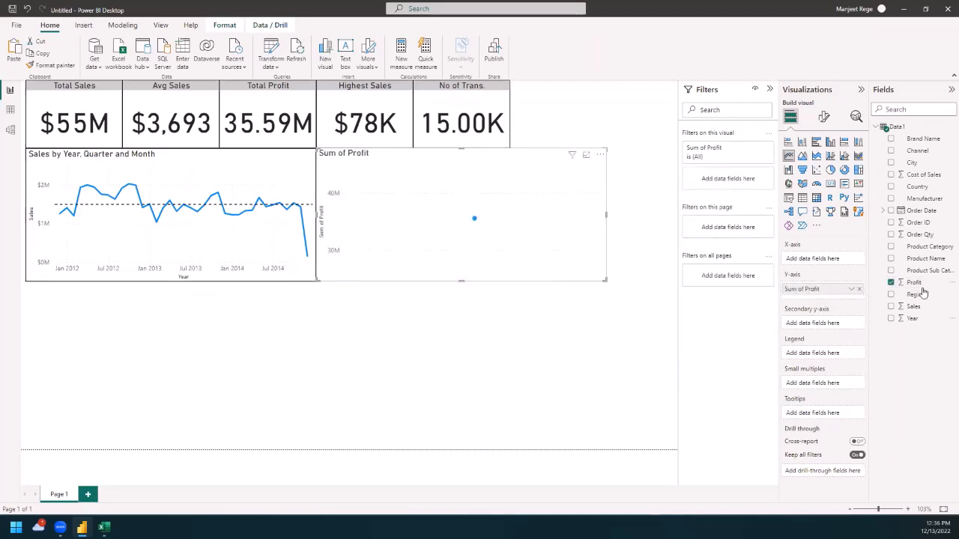
left_click_drag(931, 215, 839, 260)
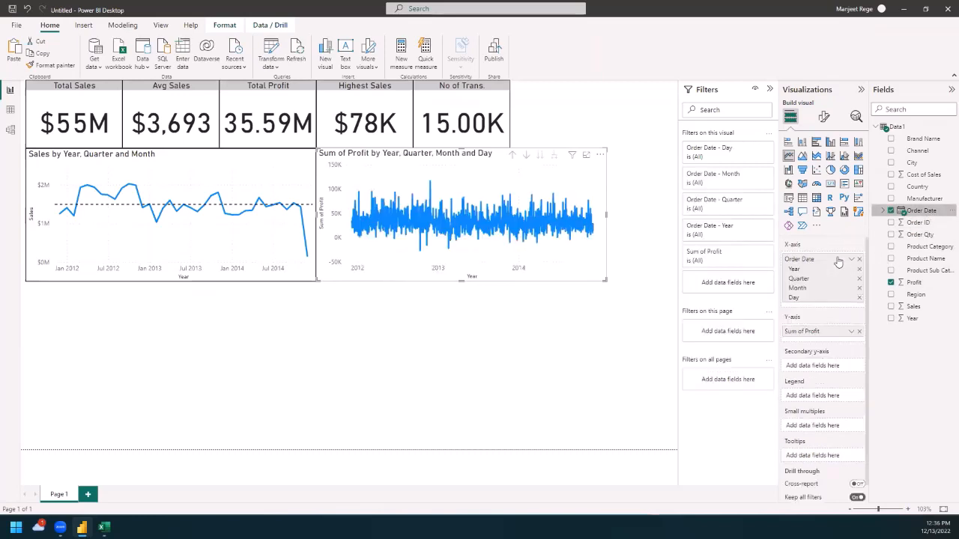
left_click(512, 156)
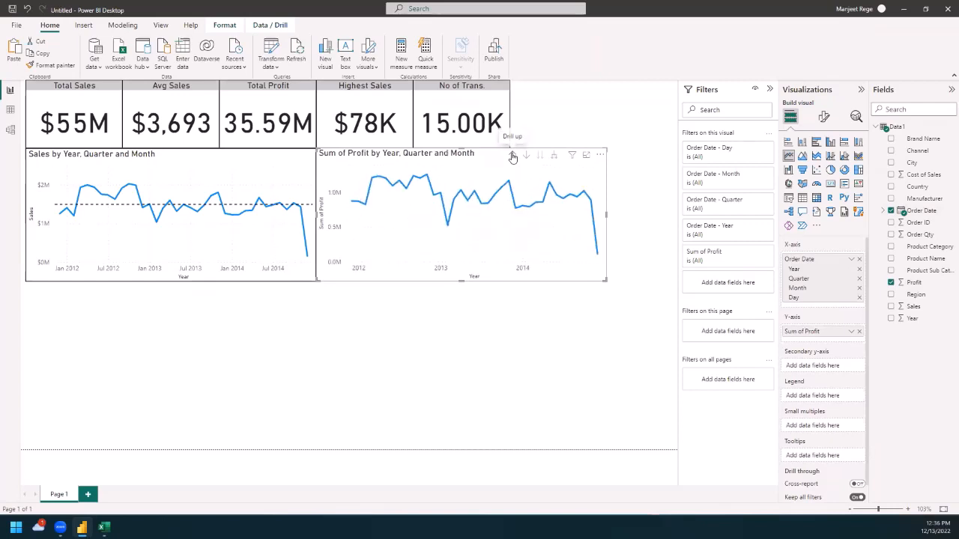
left_click(504, 322)
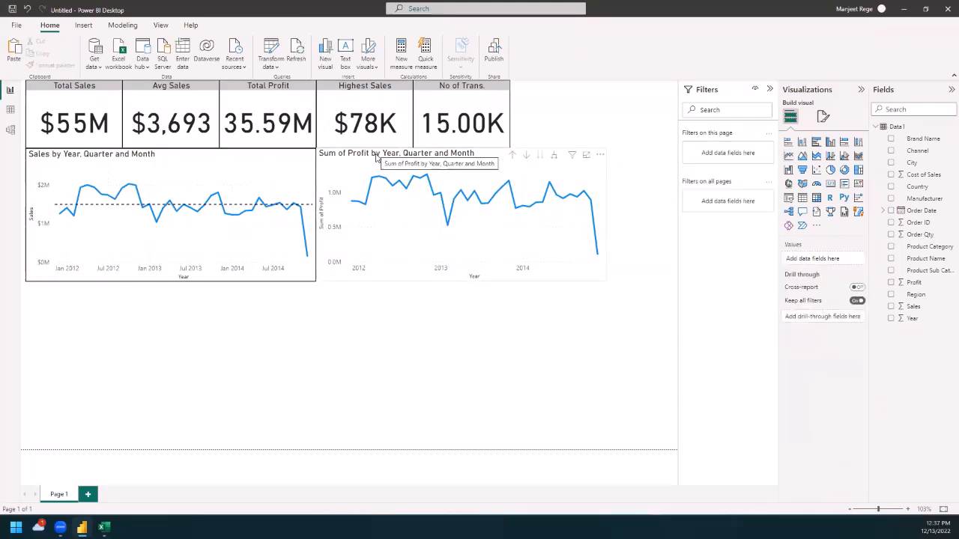
Step: Rename the second line chart's Y-axis field to "Profit" for this visual and deselect the chart
left_click(350, 160)
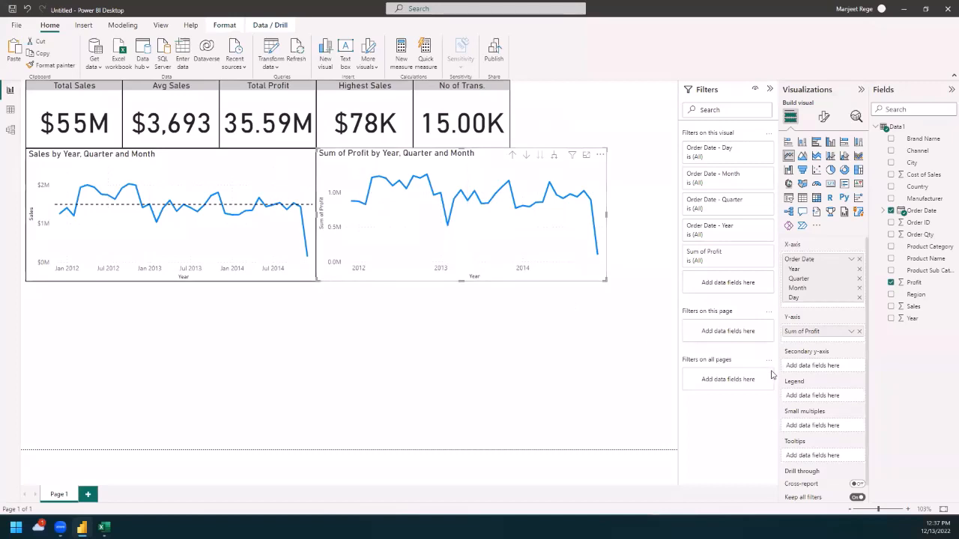
double_click(803, 331)
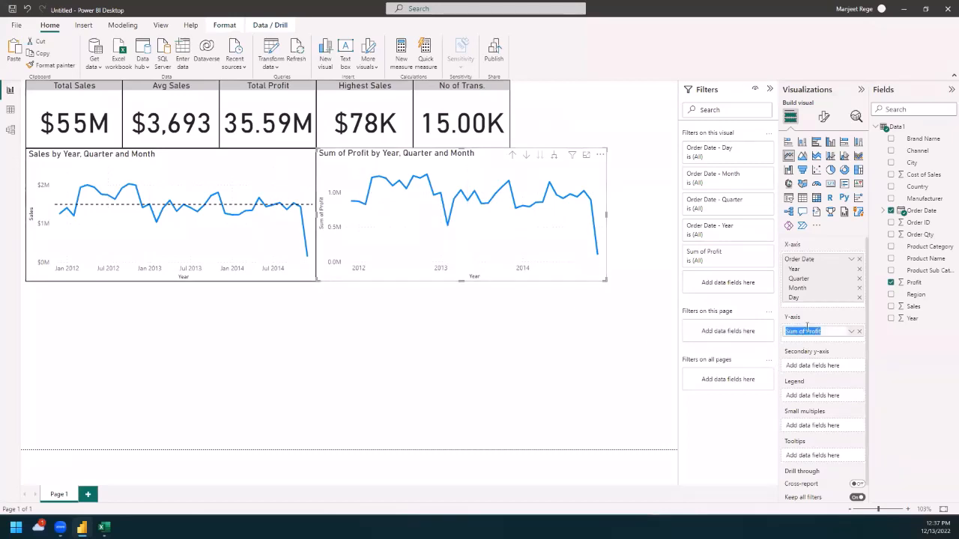
type("Profit")
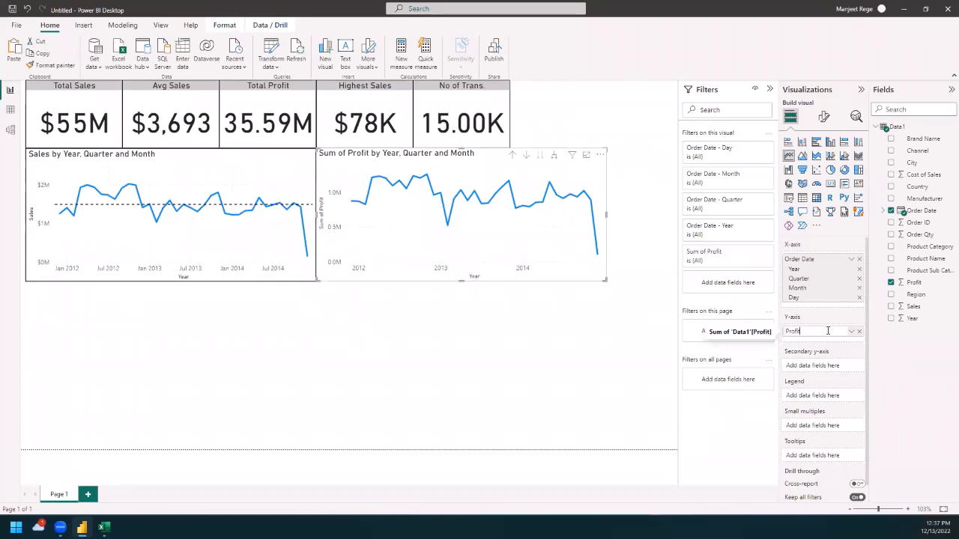
key("Return")
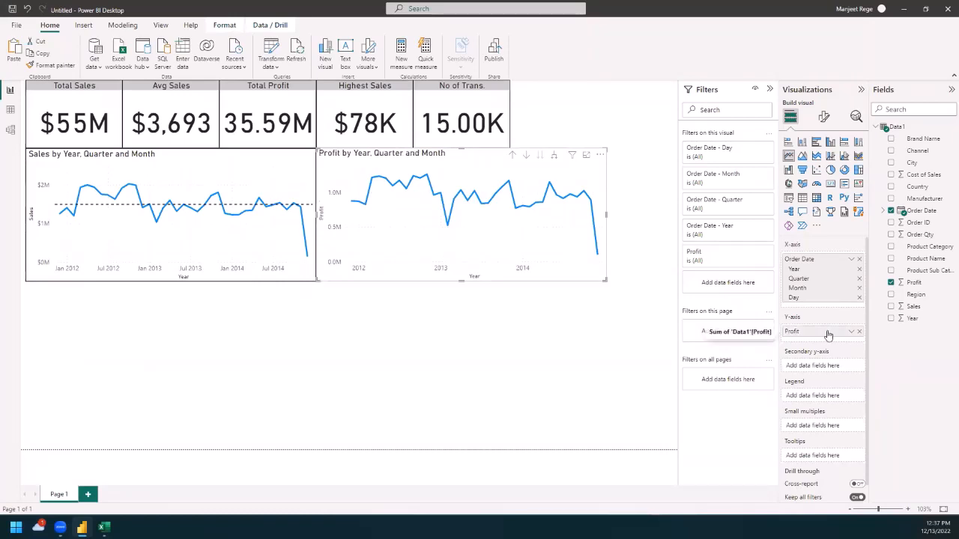
left_click(506, 345)
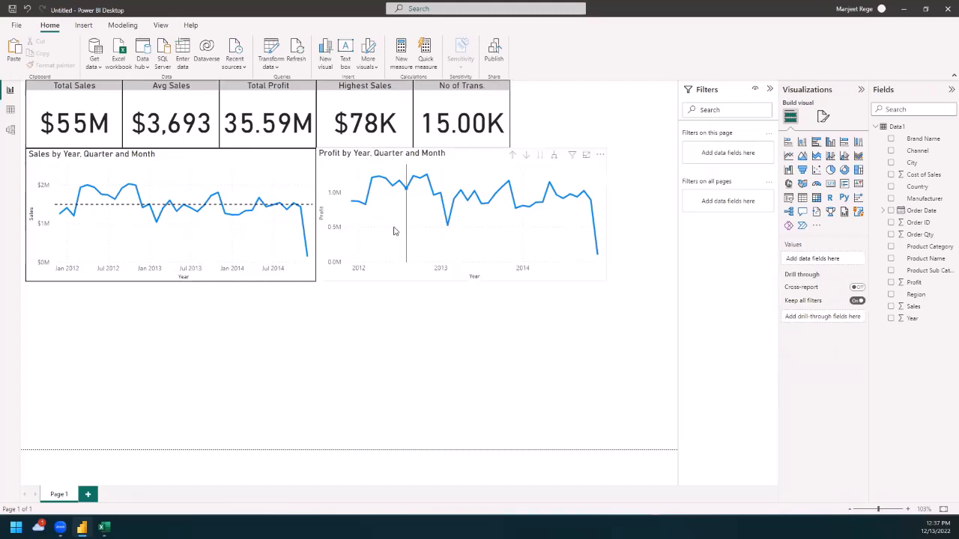
Step: Turn on the forecast for the Profit by Year, Quarter and Month line chart
left_click(337, 172)
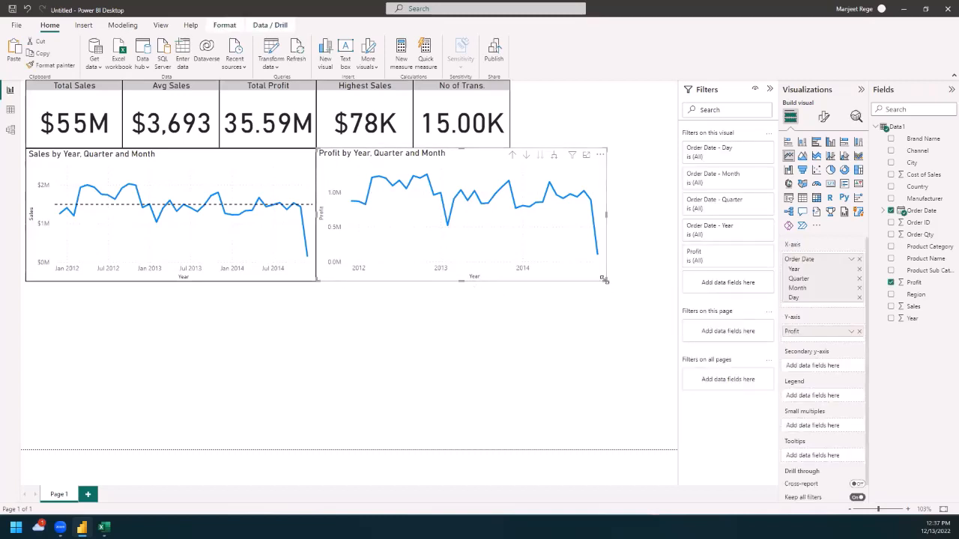
left_click(855, 118)
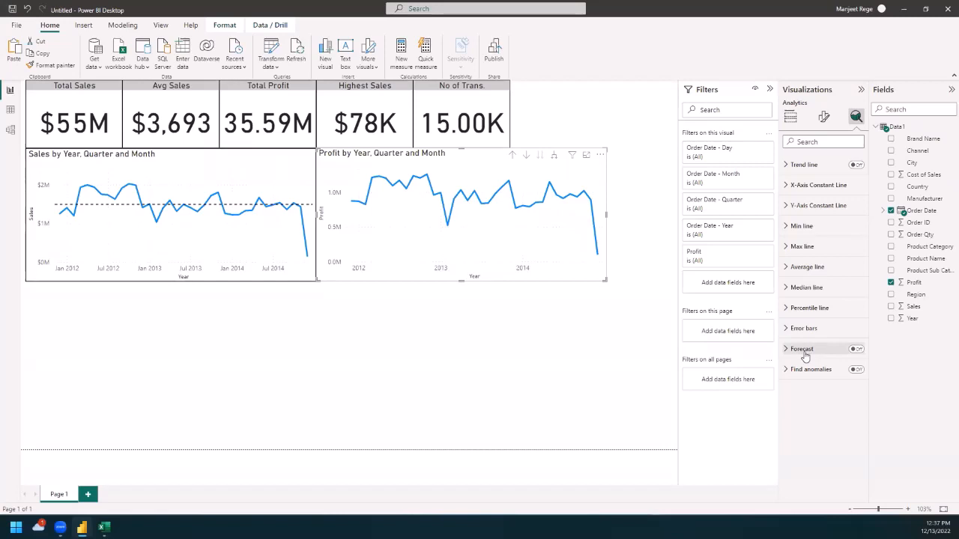
left_click(856, 350)
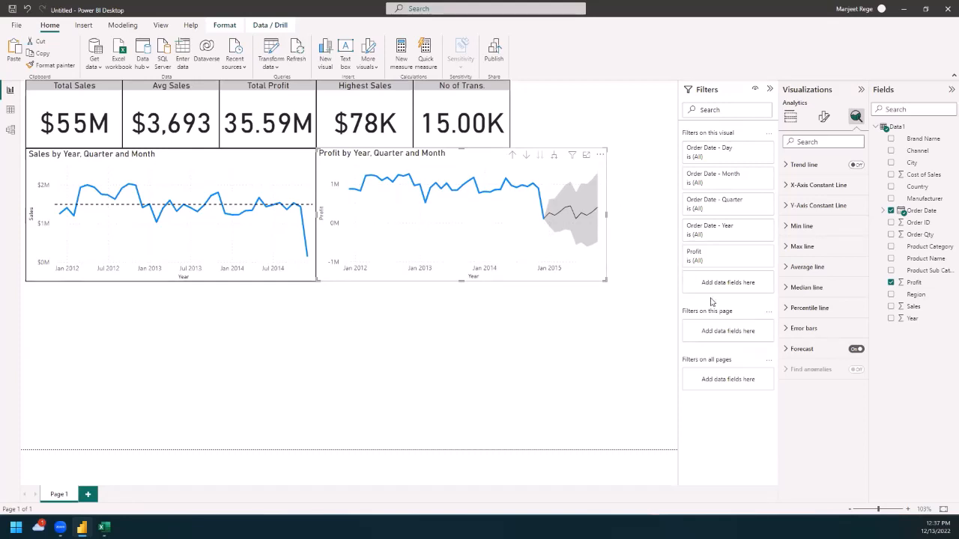
Step: Set the profit forecast's length to 3 points and apply it
left_click(785, 350)
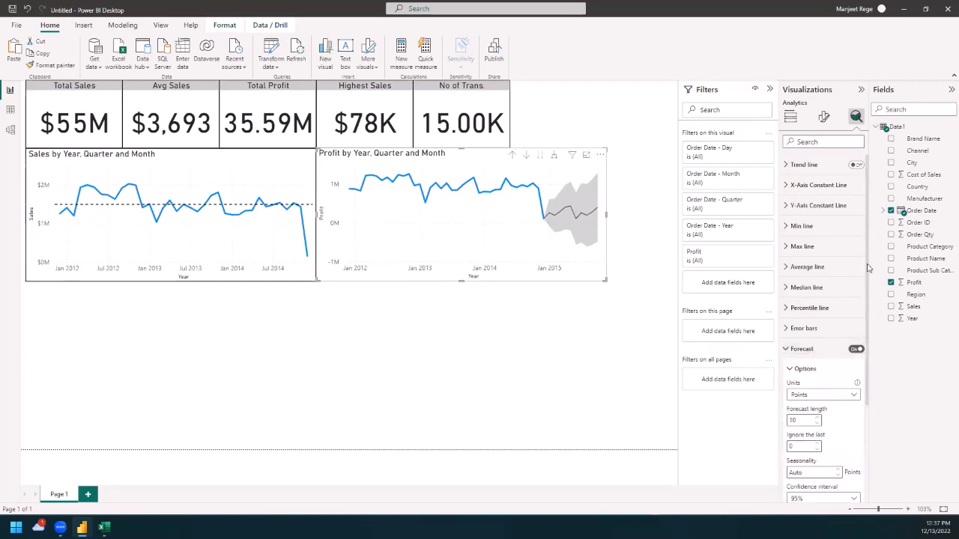
left_click_drag(868, 259, 881, 334)
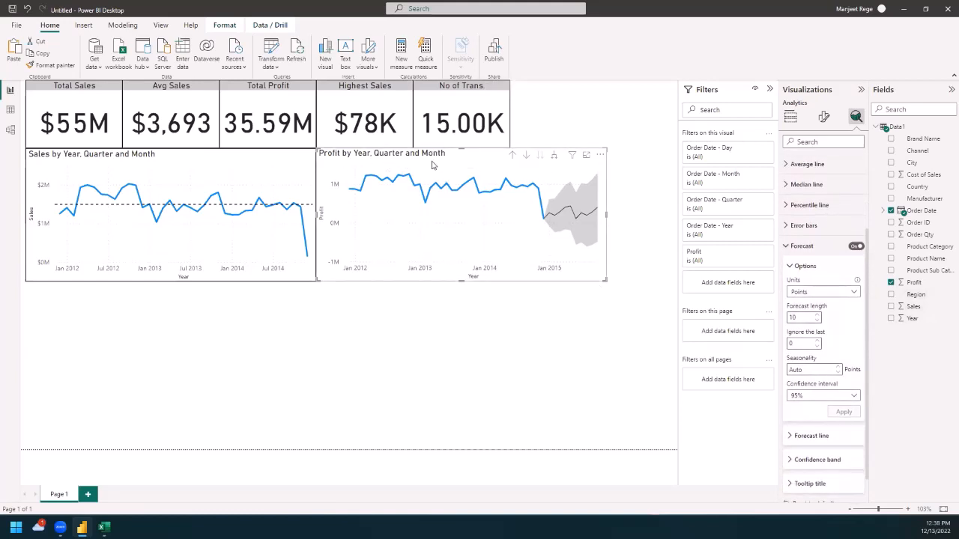
left_click(795, 317)
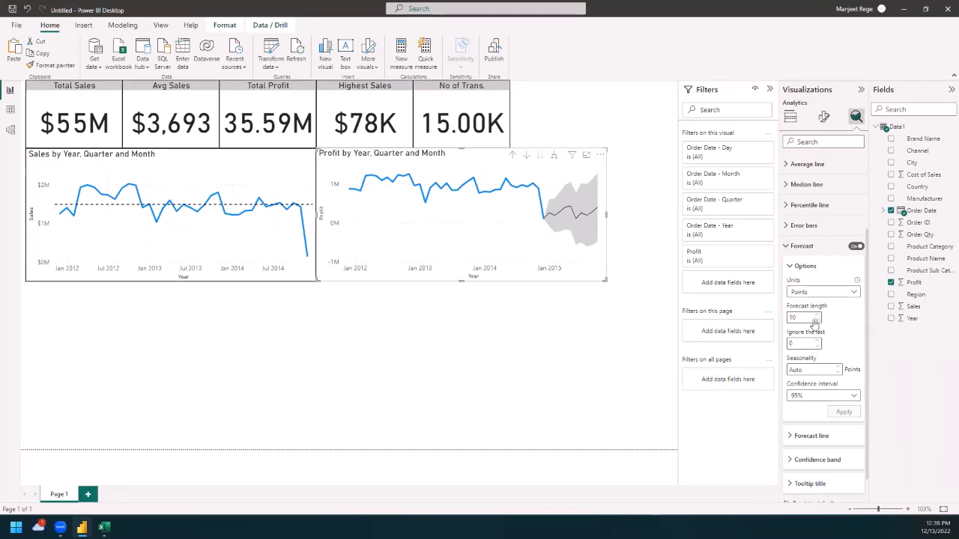
left_click_drag(803, 317, 784, 320)
type("3")
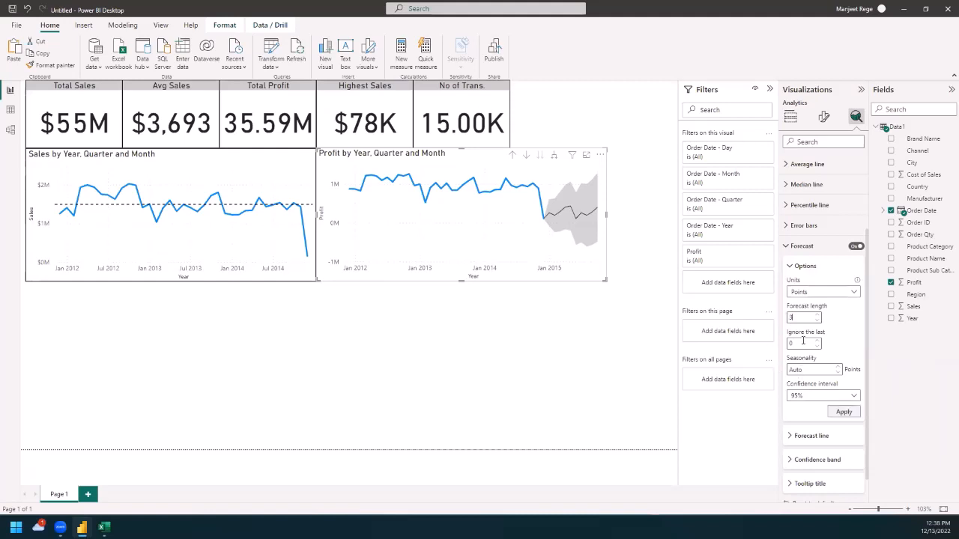
left_click(843, 411)
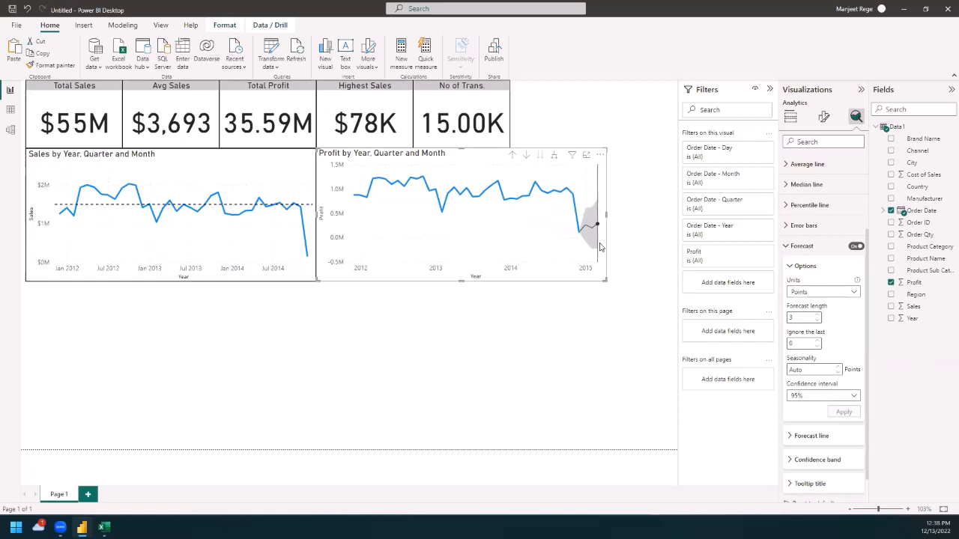
Step: Make the profit forecast ignore the last 1 point and apply the change
mouse_move(600, 247)
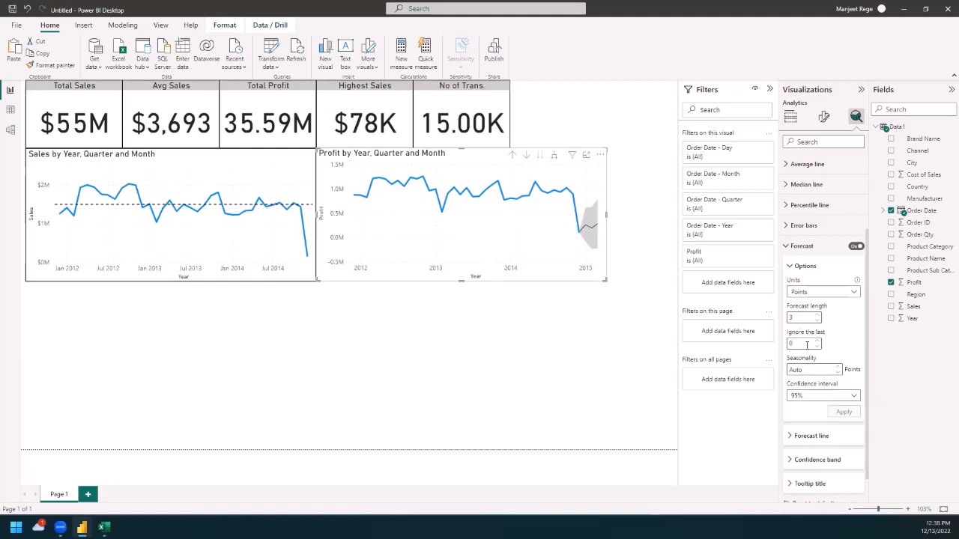
mouse_move(537, 204)
type("1")
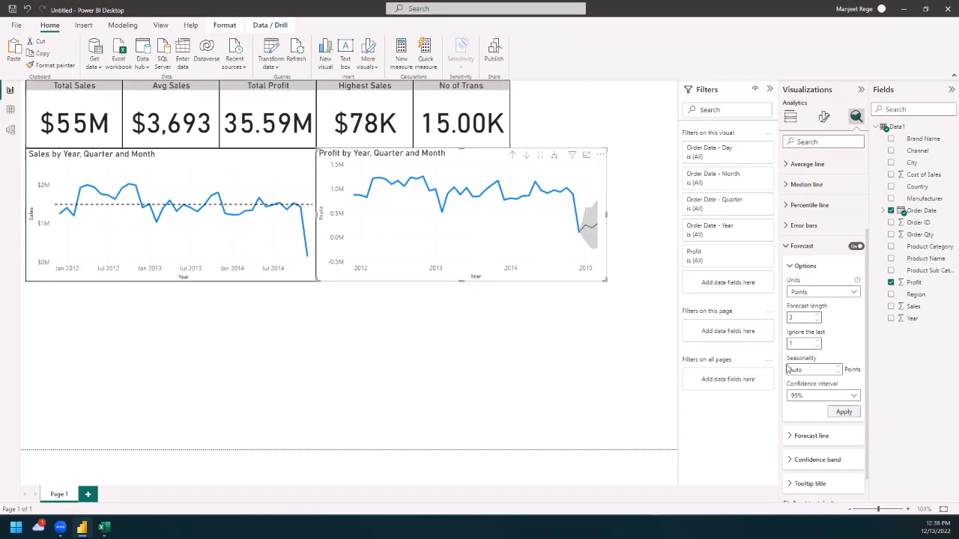
left_click(845, 413)
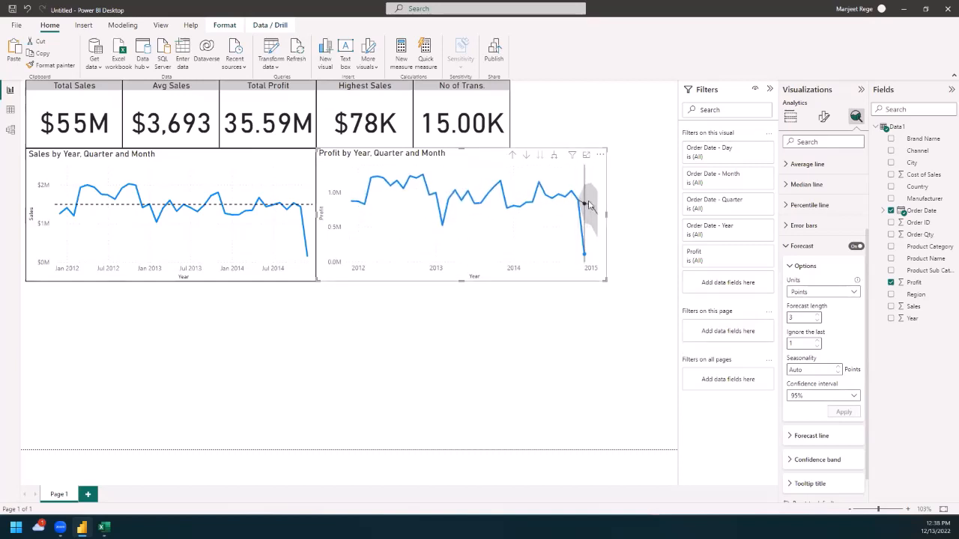
Step: Expand the profit line chart with its forecast to day level, drill up to quarter level, and return it to month level
mouse_move(577, 227)
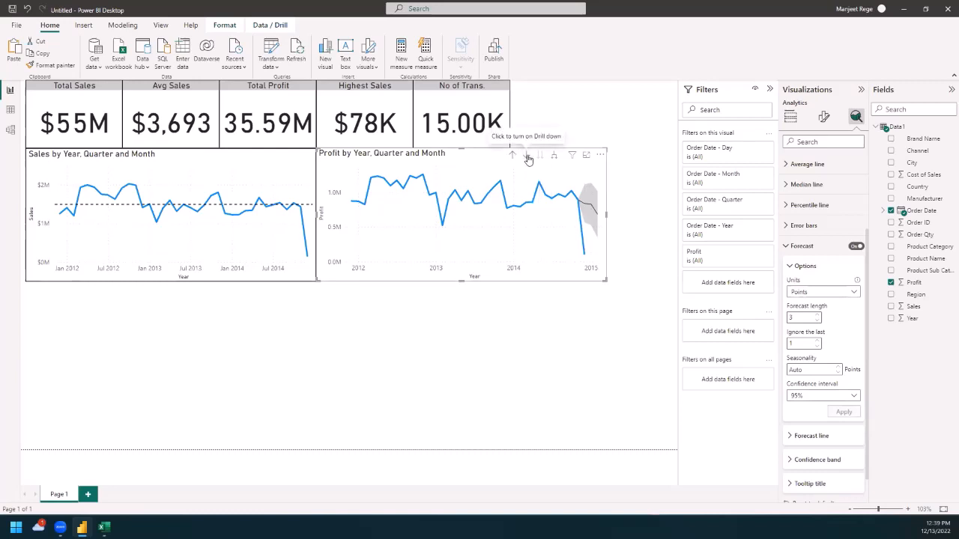
left_click(552, 158)
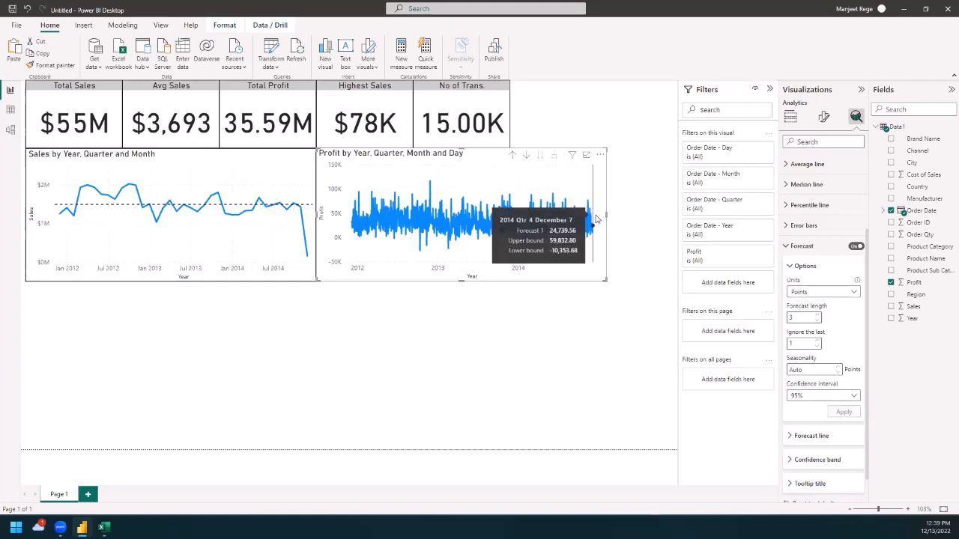
left_click(515, 157)
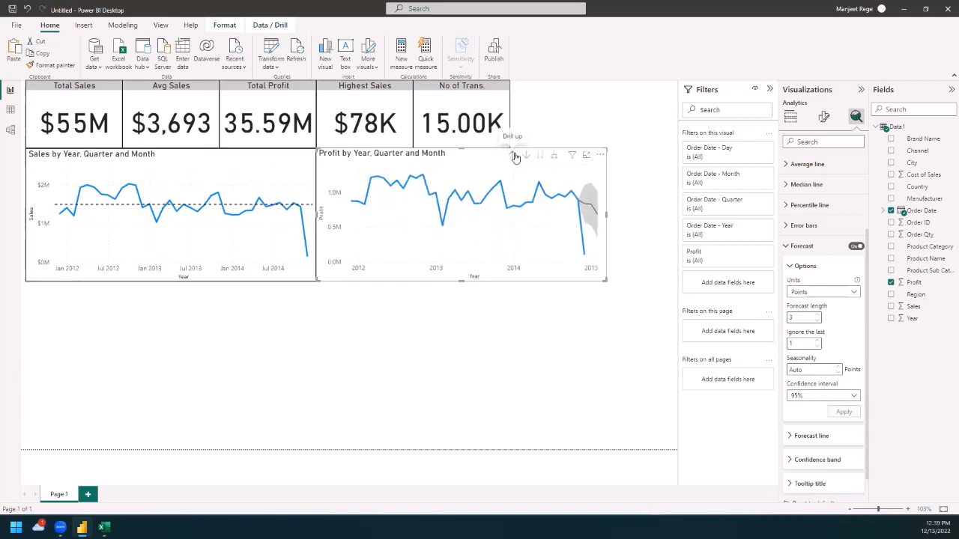
left_click(516, 157)
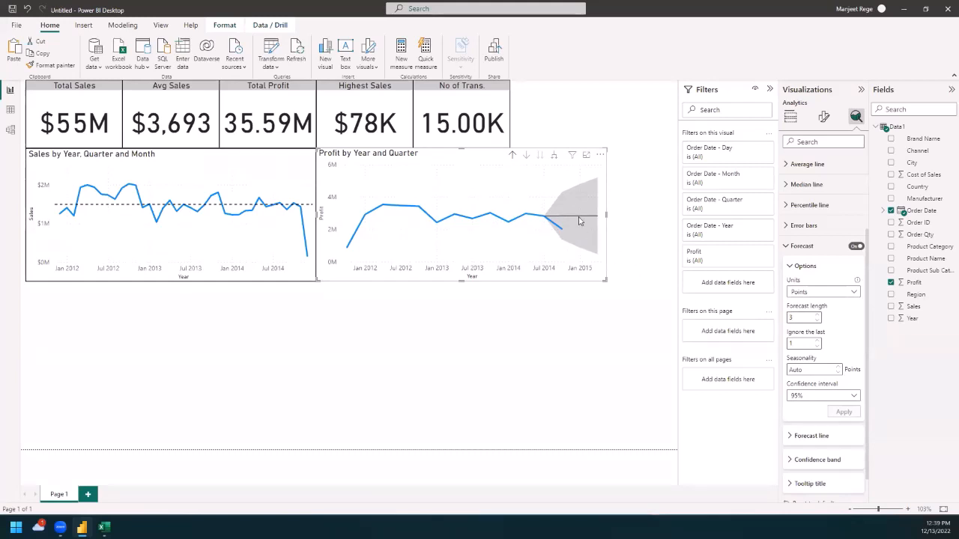
left_click(552, 156)
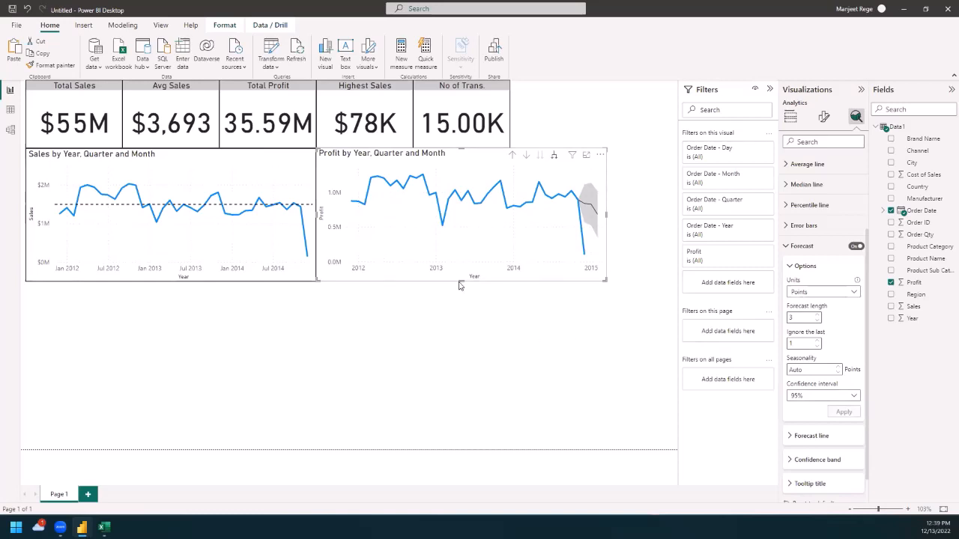
left_click(431, 324)
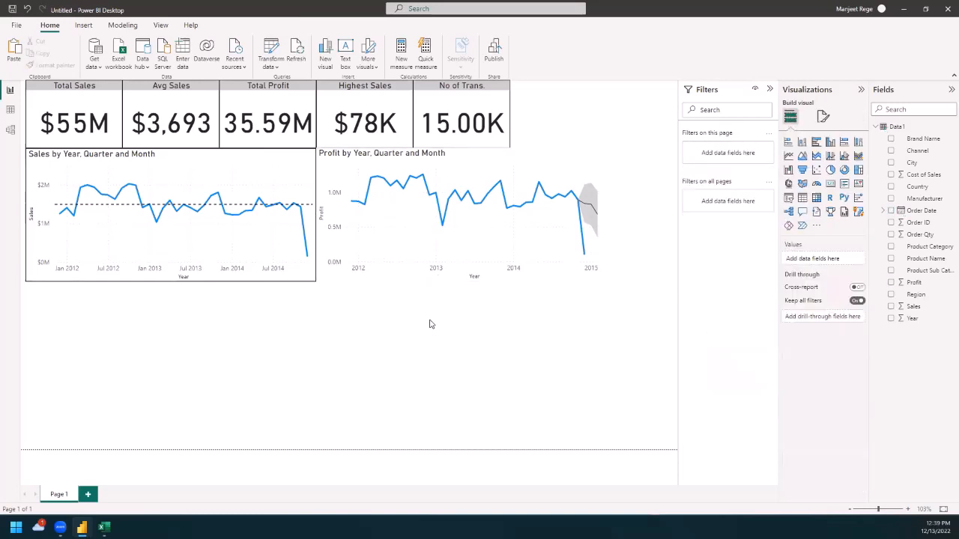
Step: Turn on the visual border of the Profit by Year, Quarter and Month line chart and deselect the chart
left_click(335, 170)
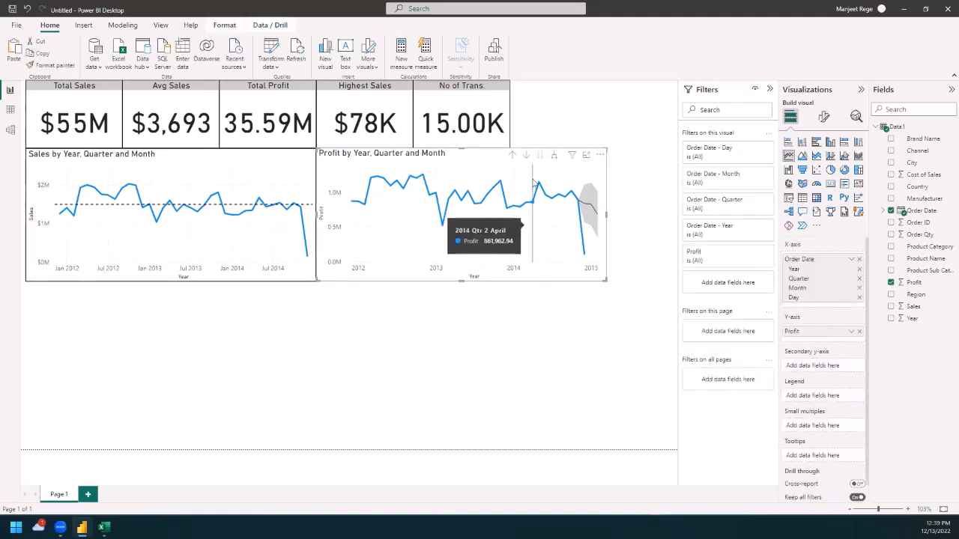
left_click(824, 117)
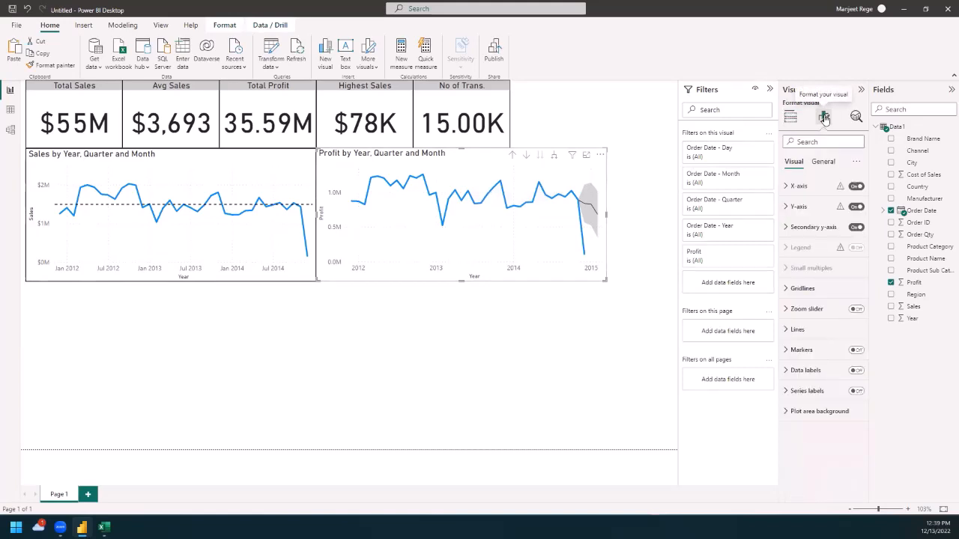
left_click(822, 161)
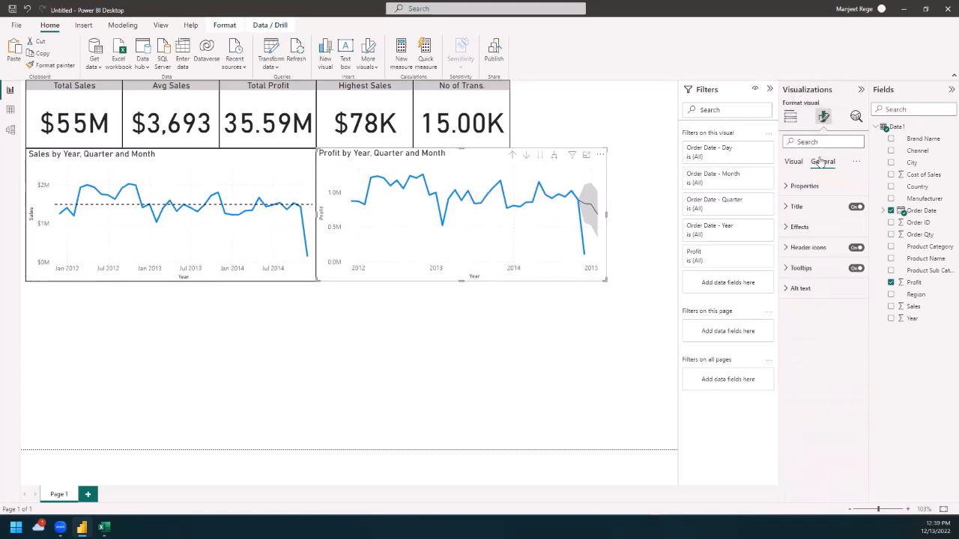
left_click(787, 229)
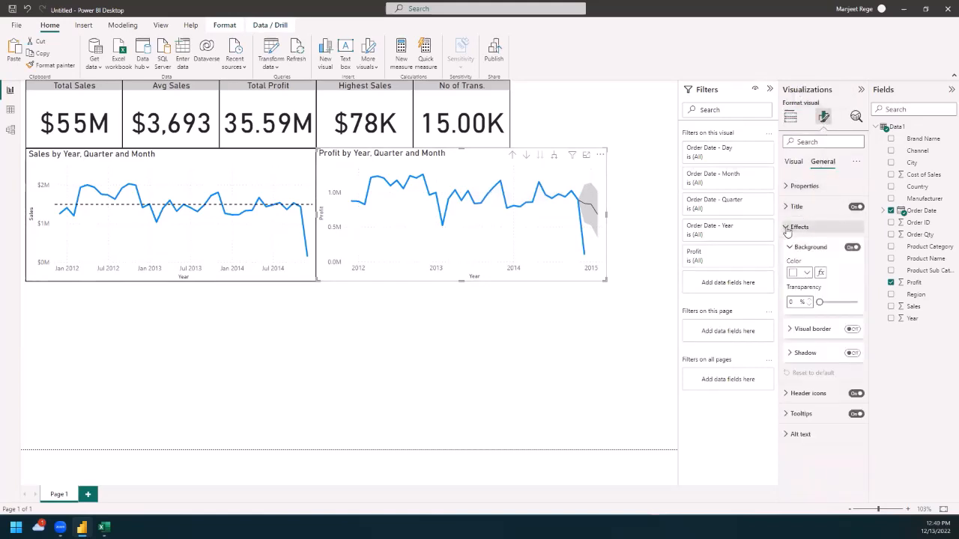
left_click(853, 330)
left_click(614, 366)
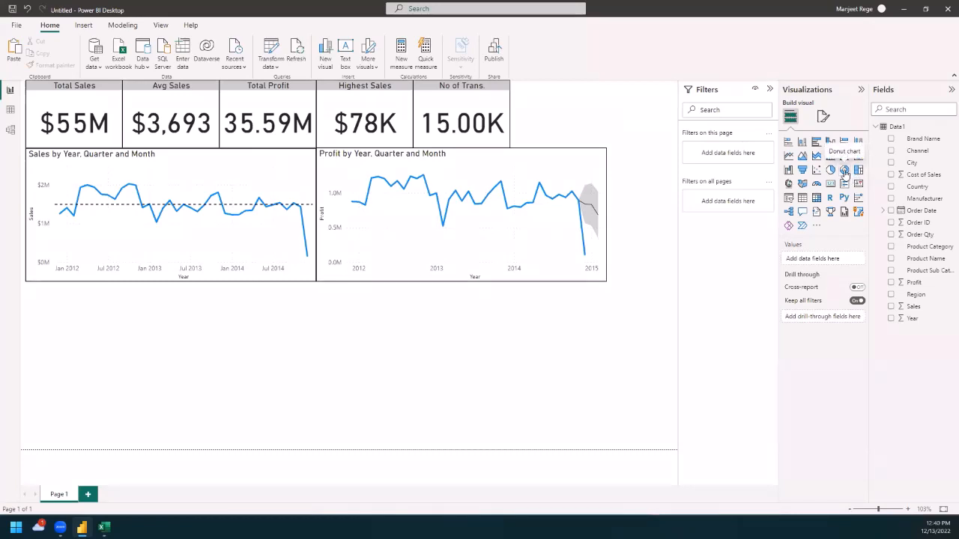
Step: Add a donut chart directly below the sales line chart, with Order Date as legend and Profit as values
left_click(844, 172)
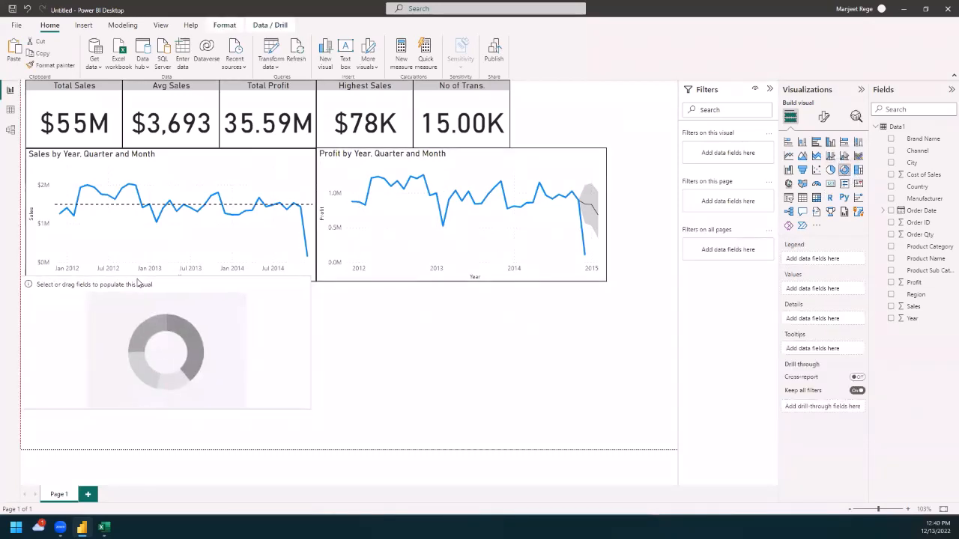
left_click_drag(137, 283, 157, 296)
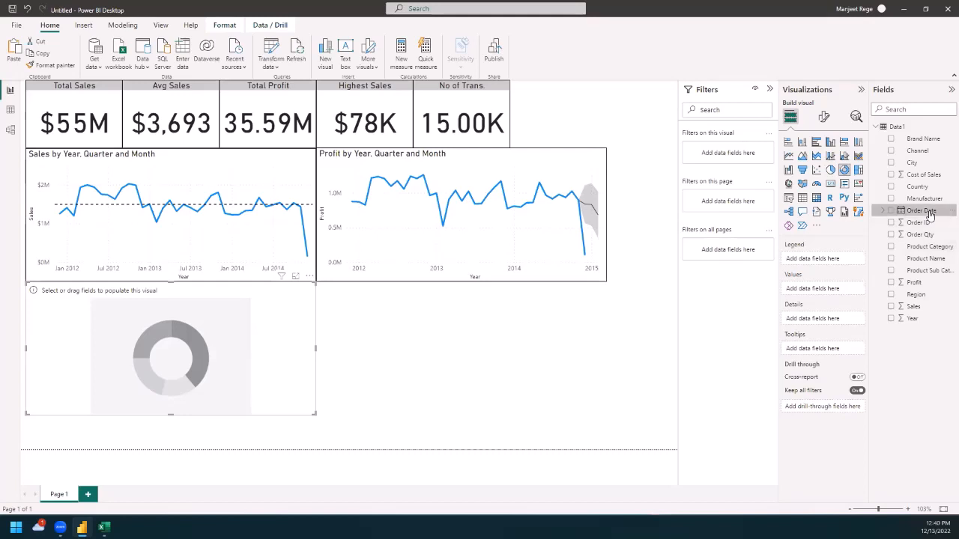
left_click_drag(929, 216, 190, 339)
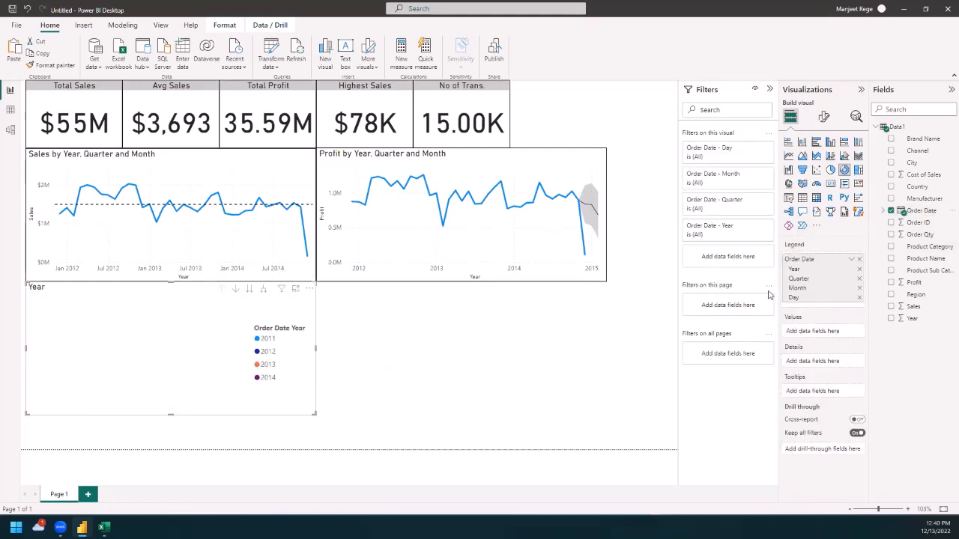
left_click_drag(911, 284, 148, 363)
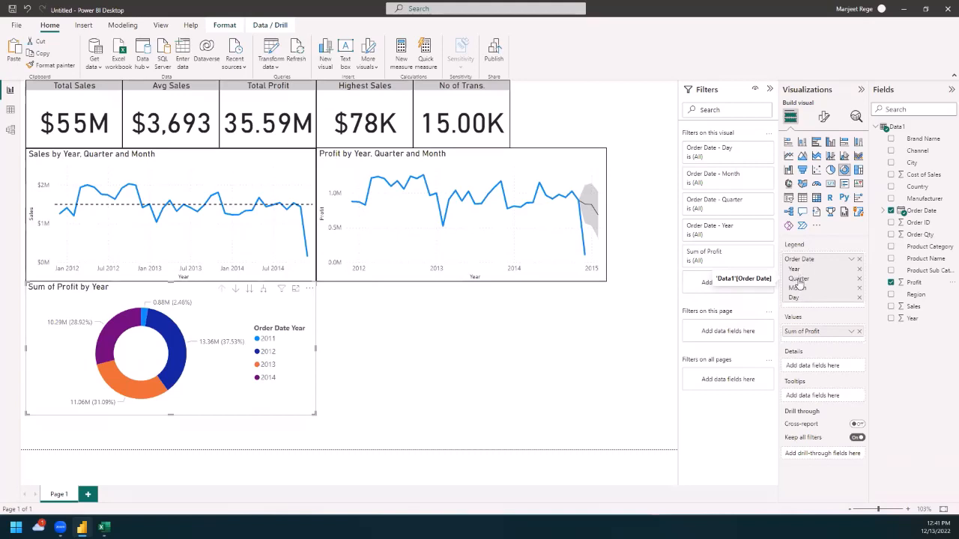
Step: Try the donut chart's year-and-quarter expansion, and take the chart from years to the quarter level with drill-down mode turned on
left_click(264, 292)
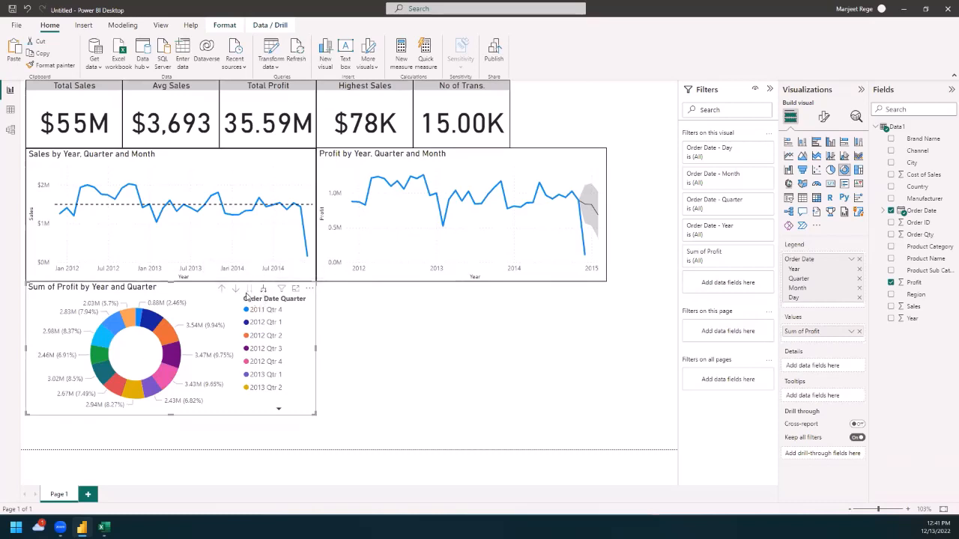
left_click(221, 291)
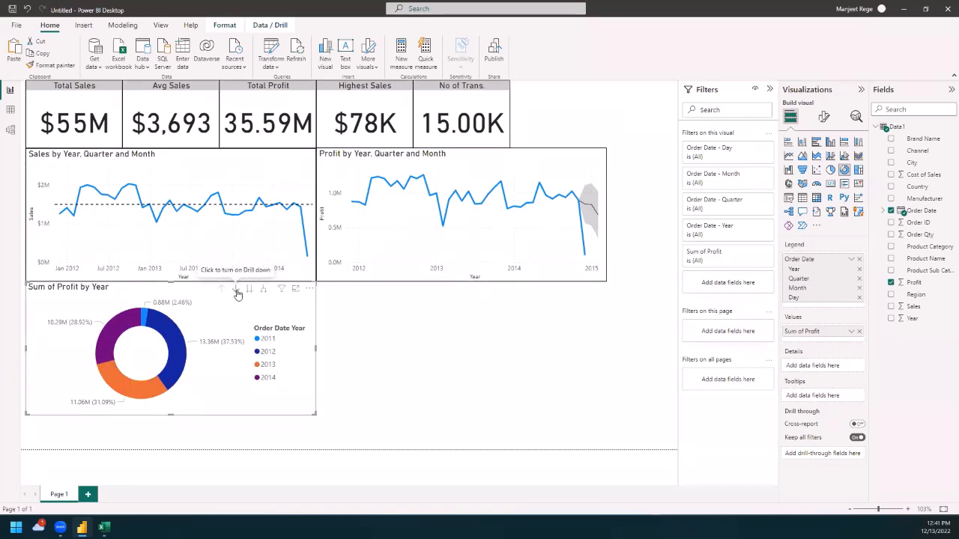
left_click(236, 291)
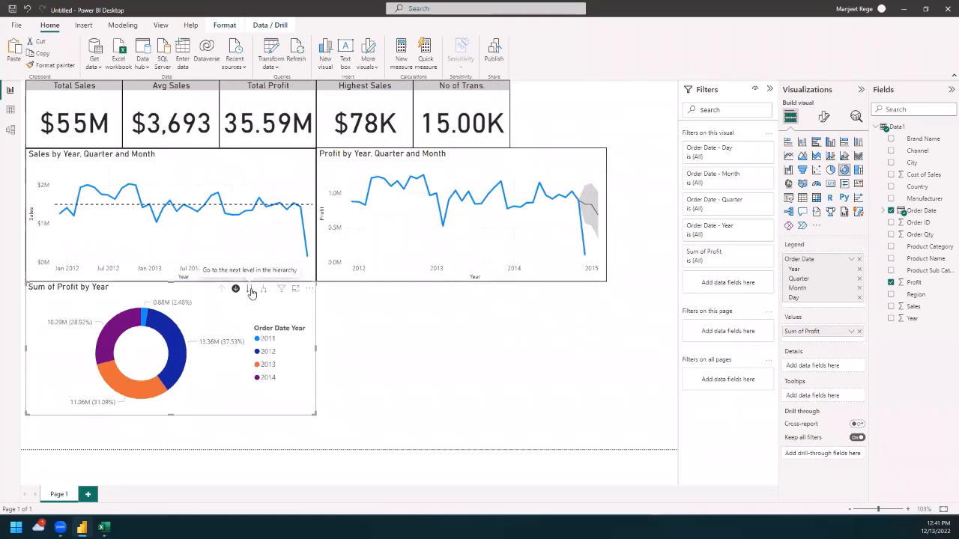
left_click(250, 289)
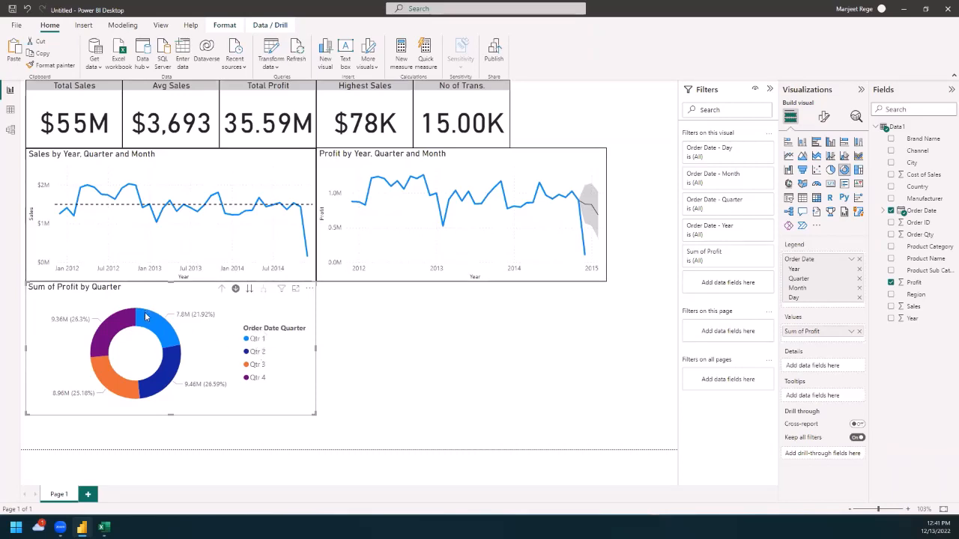
mouse_move(179, 346)
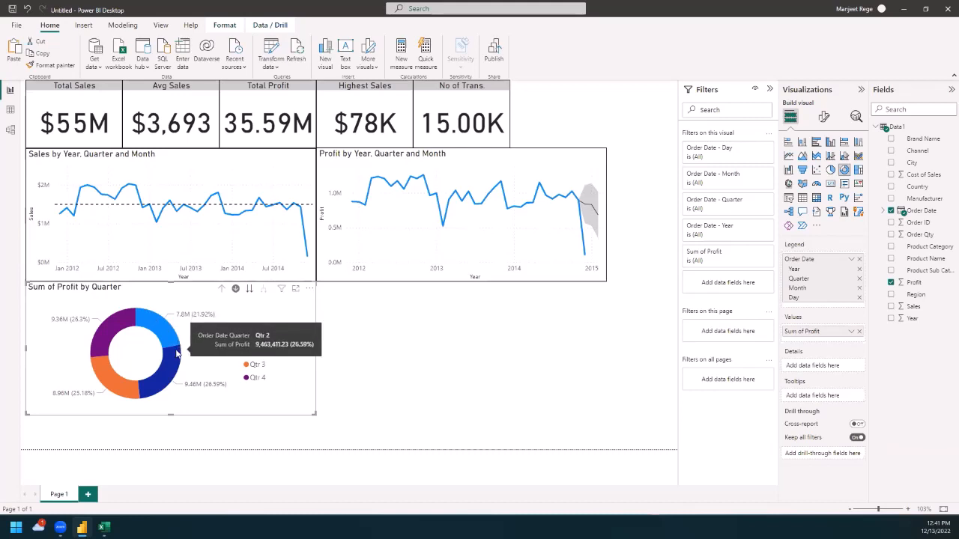
mouse_move(137, 403)
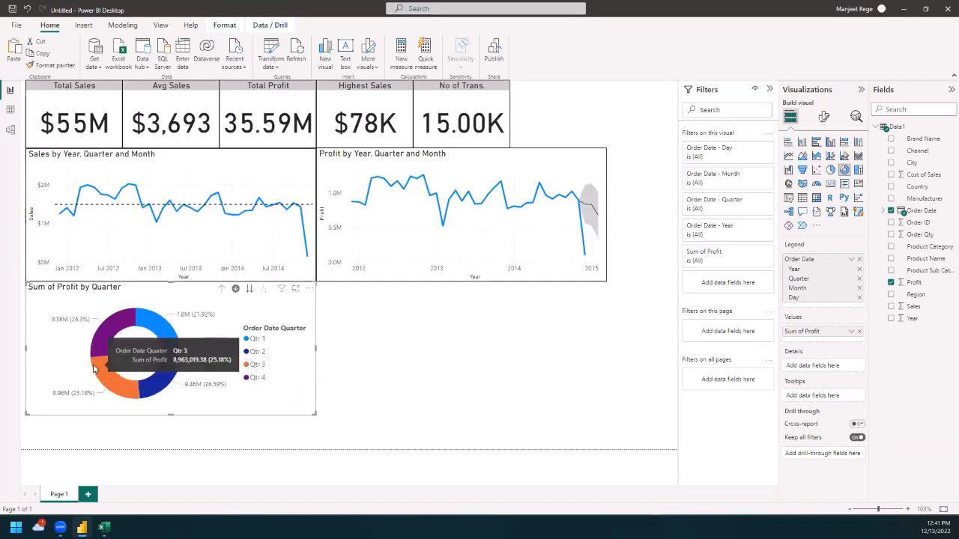
Step: Drill the donut chart up to years, expand it again by year and quarter, and return it to the quarter-only level
left_click(221, 290)
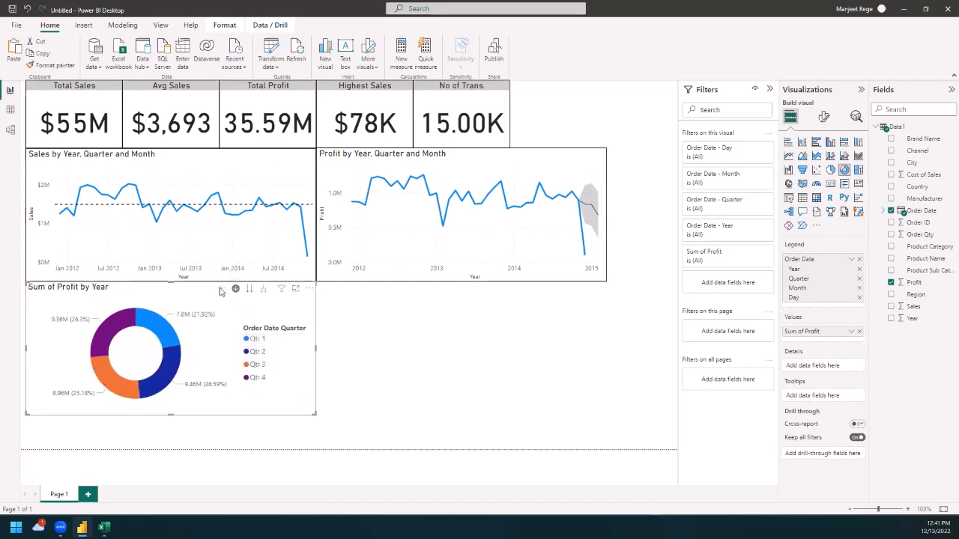
left_click(264, 290)
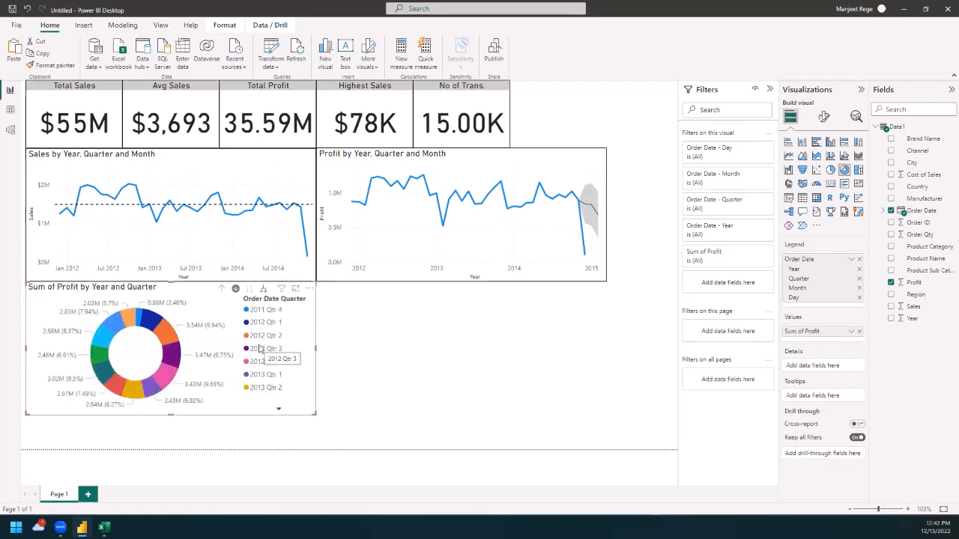
left_click(221, 288)
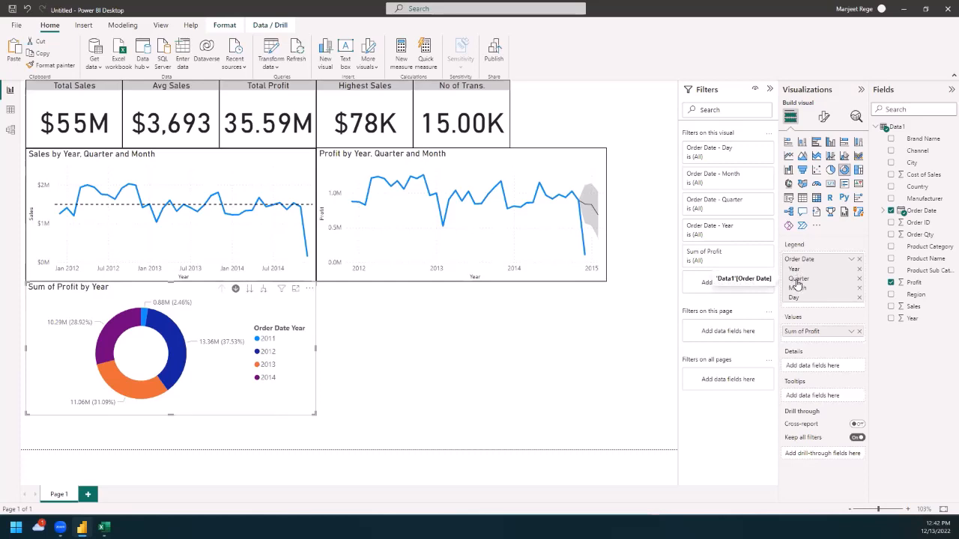
left_click(249, 289)
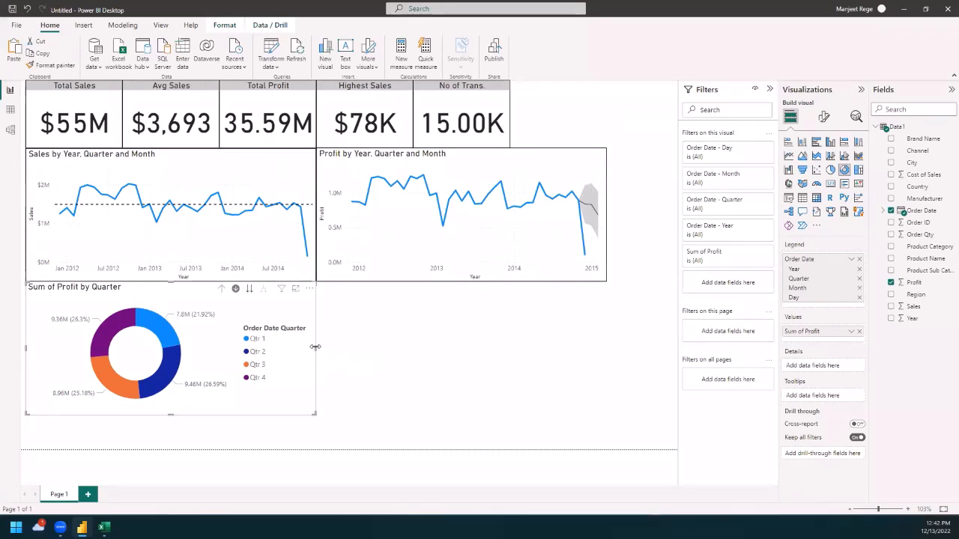
Step: Narrow the donut chart to the combined width of the first two cards and turn on its visual border
left_click_drag(315, 347, 218, 344)
left_click(333, 376)
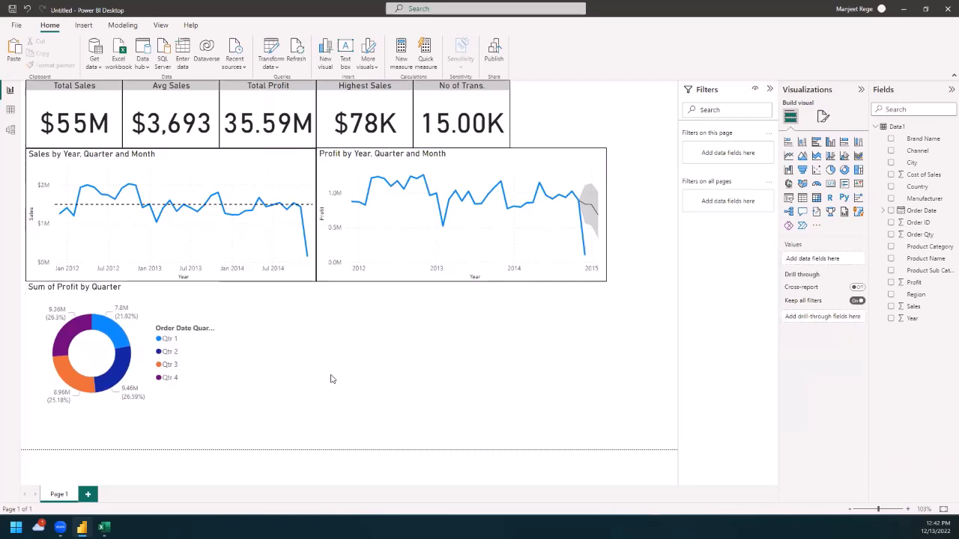
left_click(210, 384)
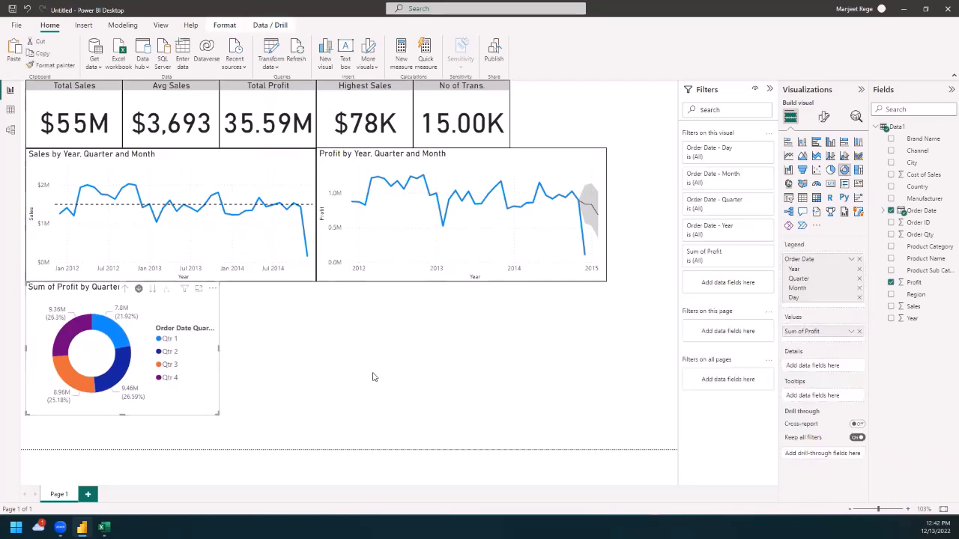
left_click(822, 117)
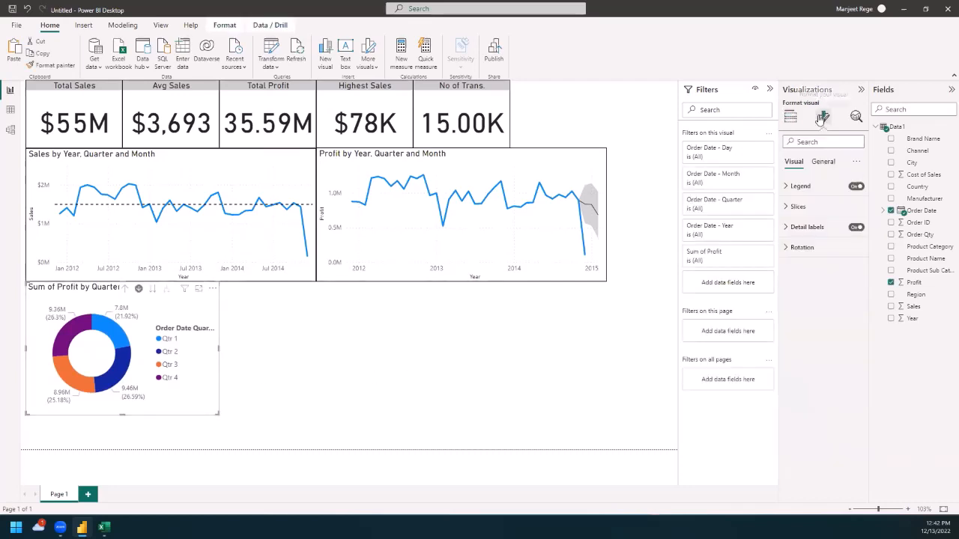
left_click(822, 163)
left_click(791, 226)
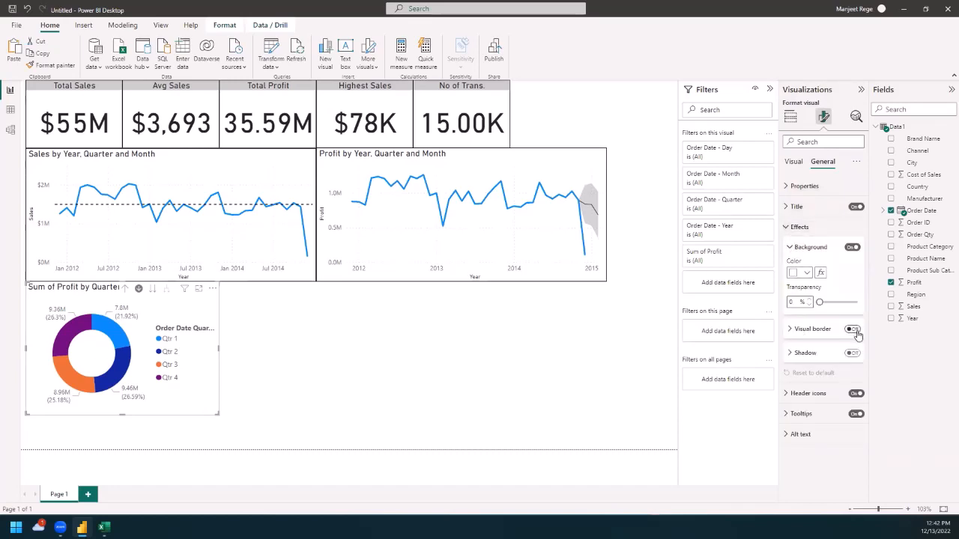
left_click(470, 371)
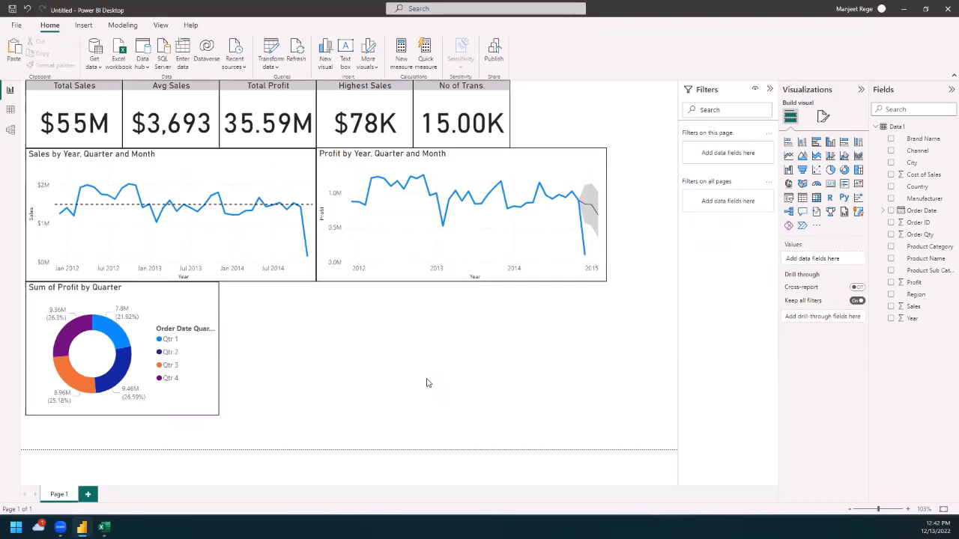
Step: Add a clustered column chart of Cost of Sales by Channel beside the donut chart, about four fifths of the donut chart's width
left_click(831, 143)
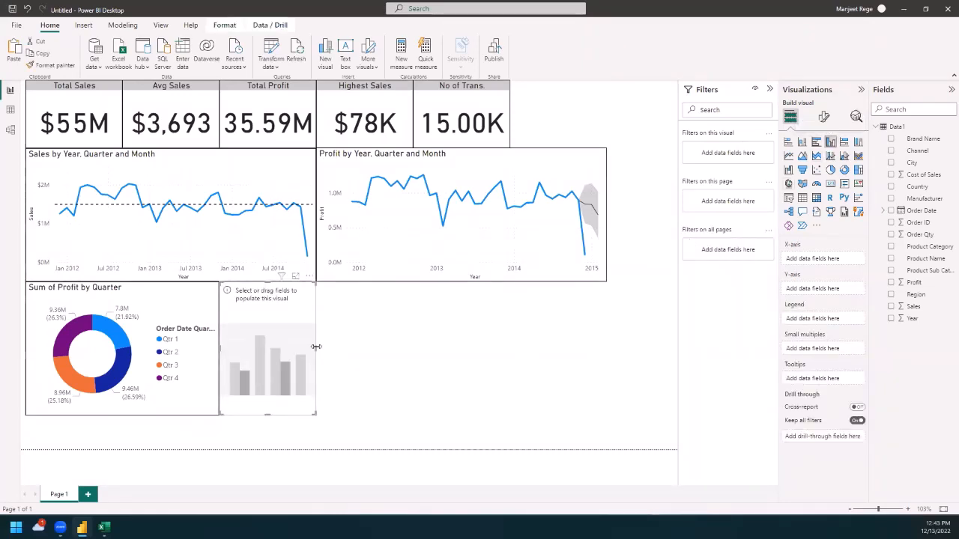
left_click_drag(315, 347, 375, 347)
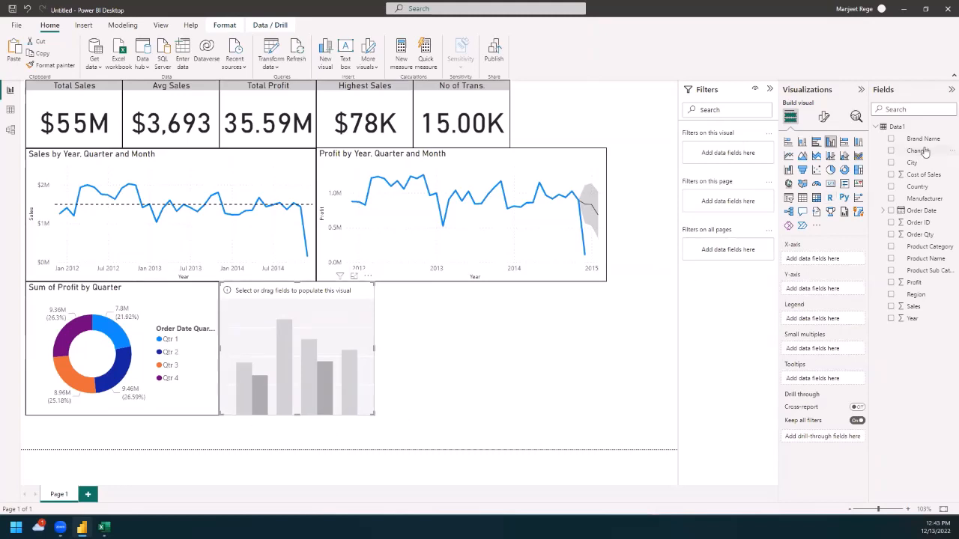
left_click_drag(921, 152, 839, 263)
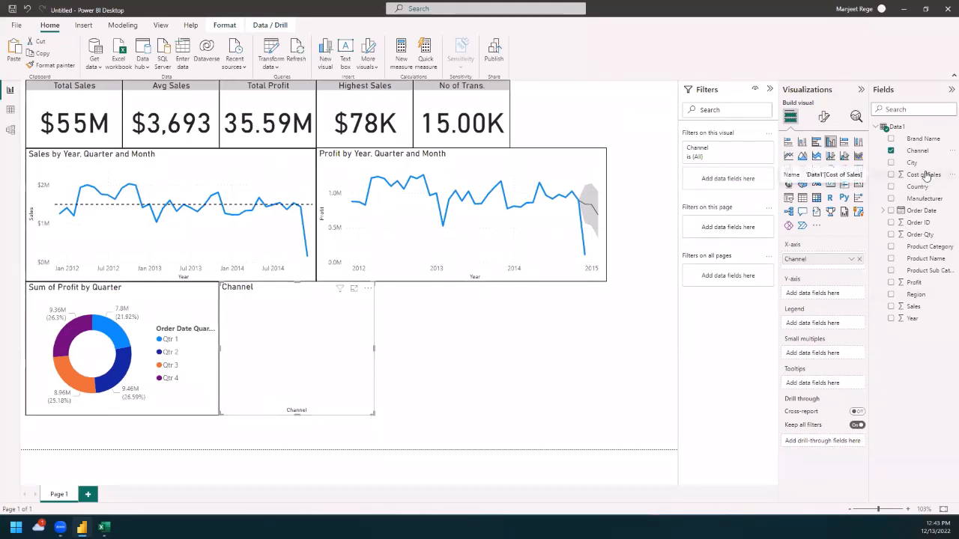
left_click_drag(925, 177, 826, 295)
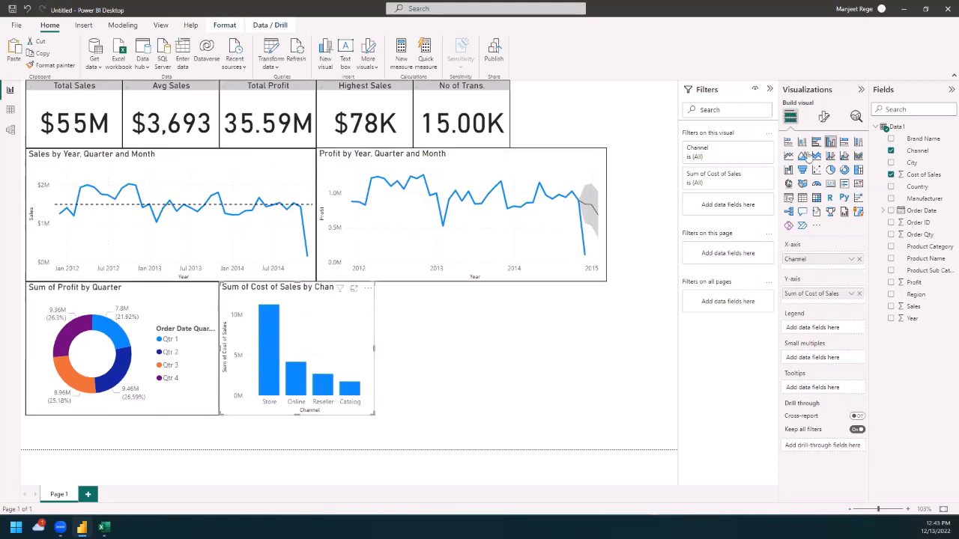
Step: Turn on the visual border of the Cost of Sales by Channel column chart
left_click(824, 117)
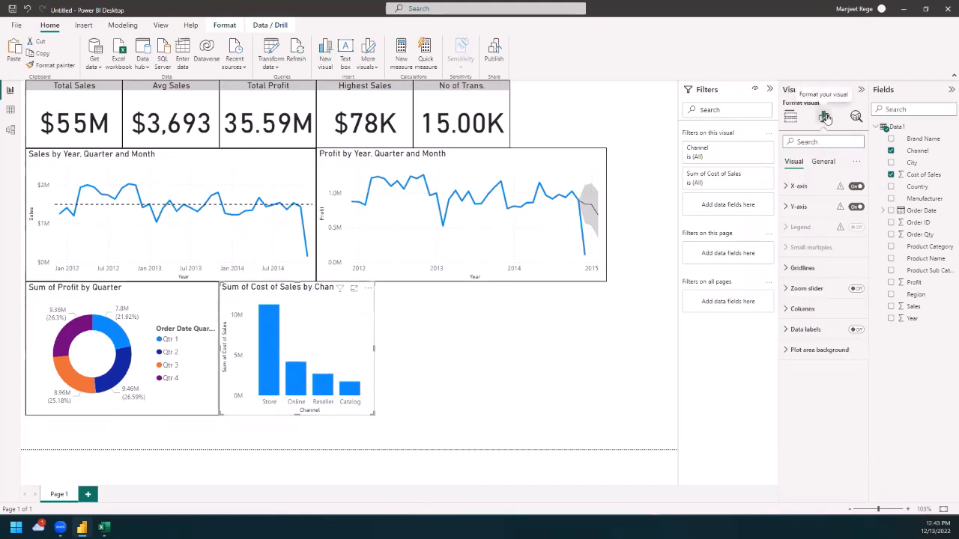
left_click(823, 161)
left_click(784, 228)
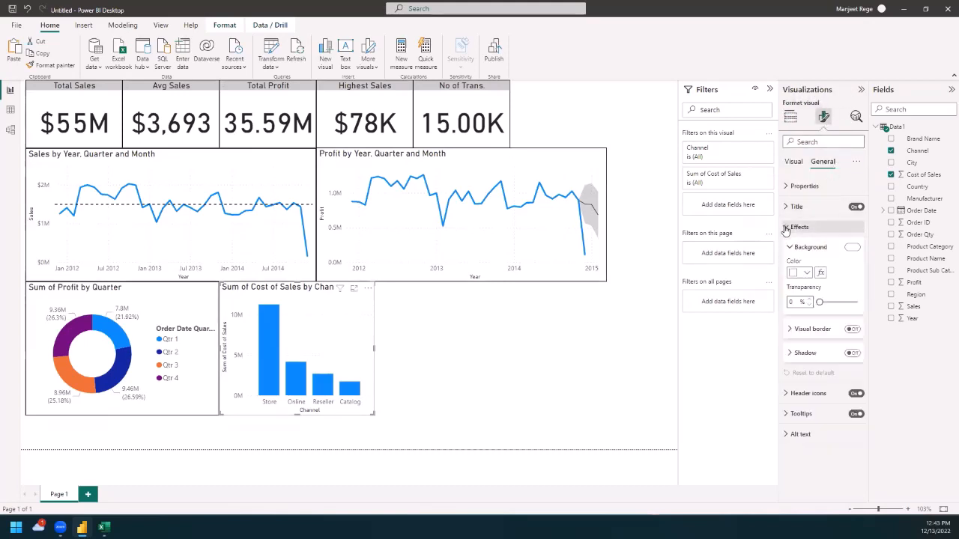
left_click(849, 331)
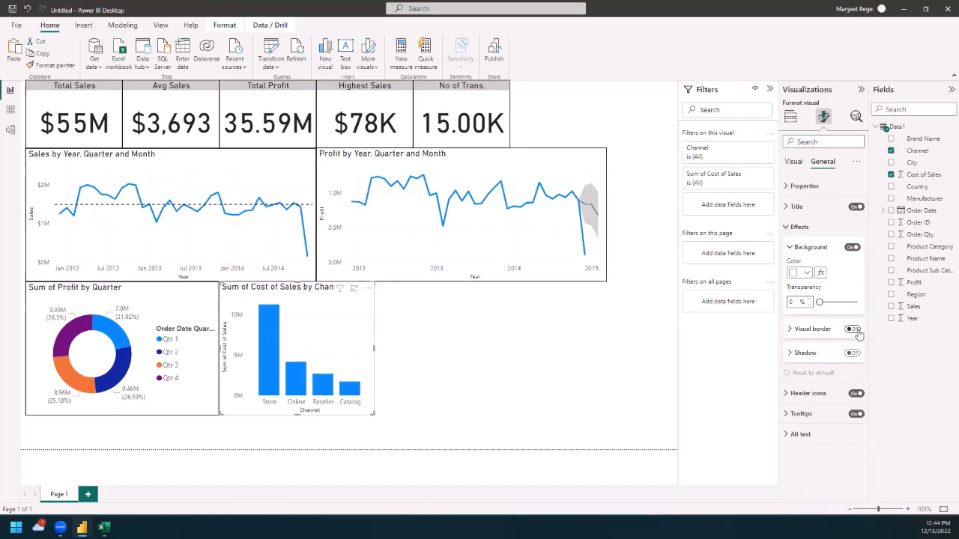
left_click(597, 365)
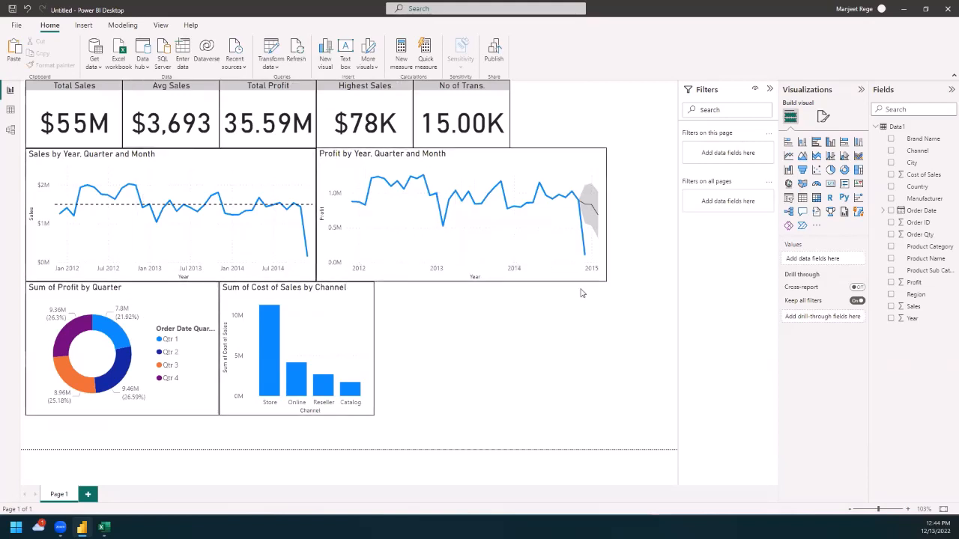
Step: Add a slicer for the Manufacturer field beside the column chart, reaching the right edge of the profit line chart
left_click(790, 199)
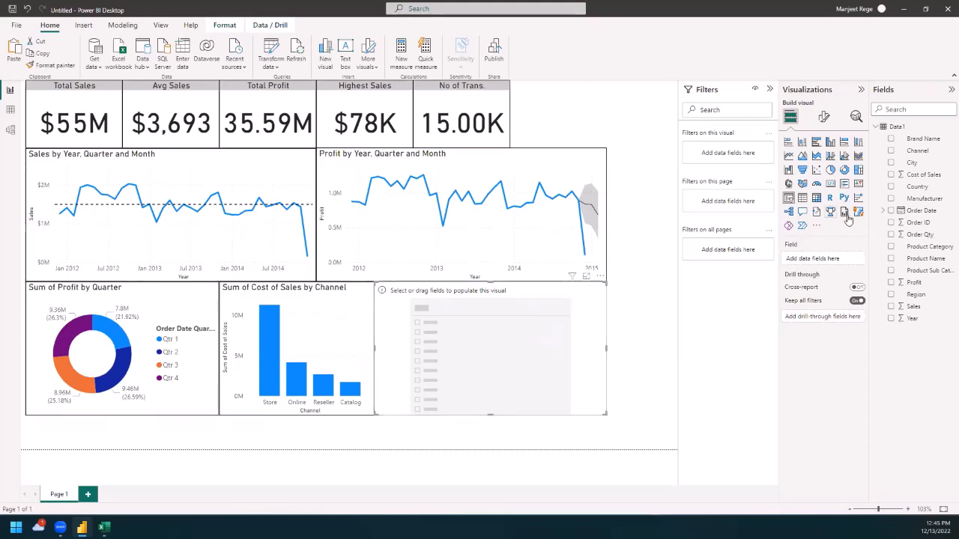
left_click_drag(929, 200, 474, 343)
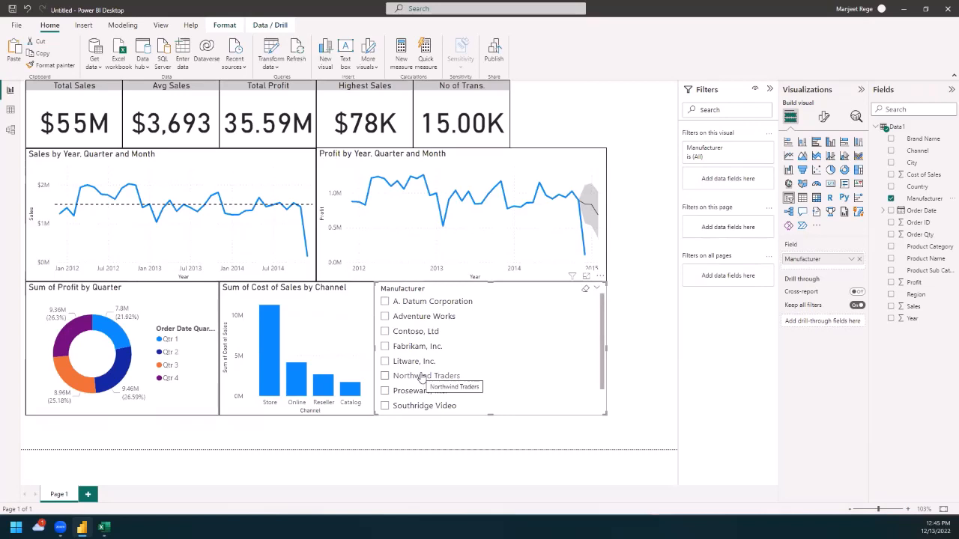
Step: Filter the report by each manufacturer in turn, from A. Datum Corporation through Proseware, Inc., and examine how the cards and charts respond
left_click(385, 303)
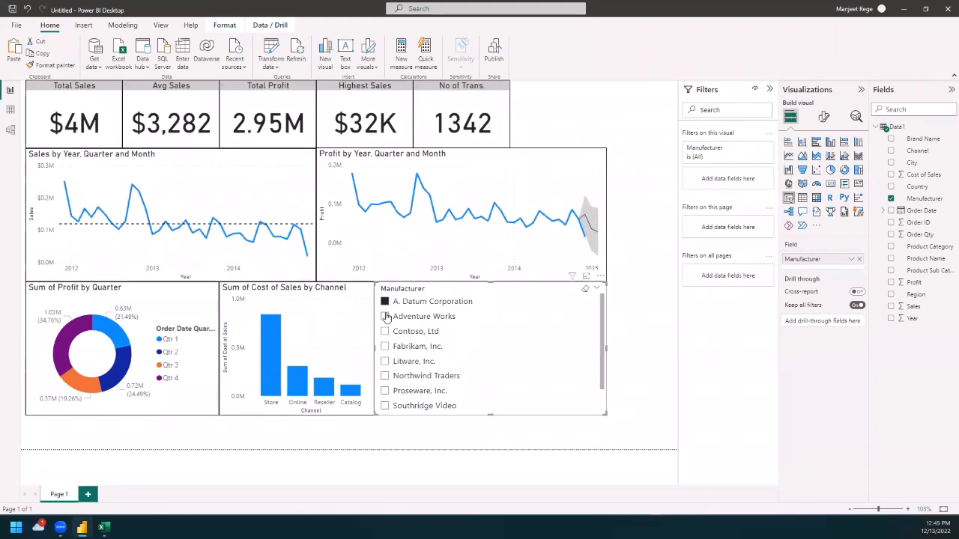
left_click(386, 317)
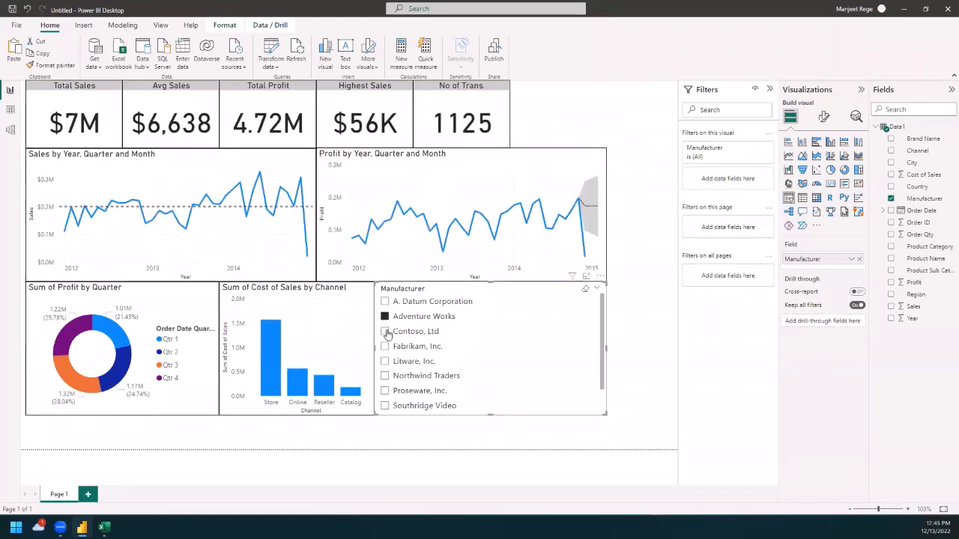
left_click(386, 331)
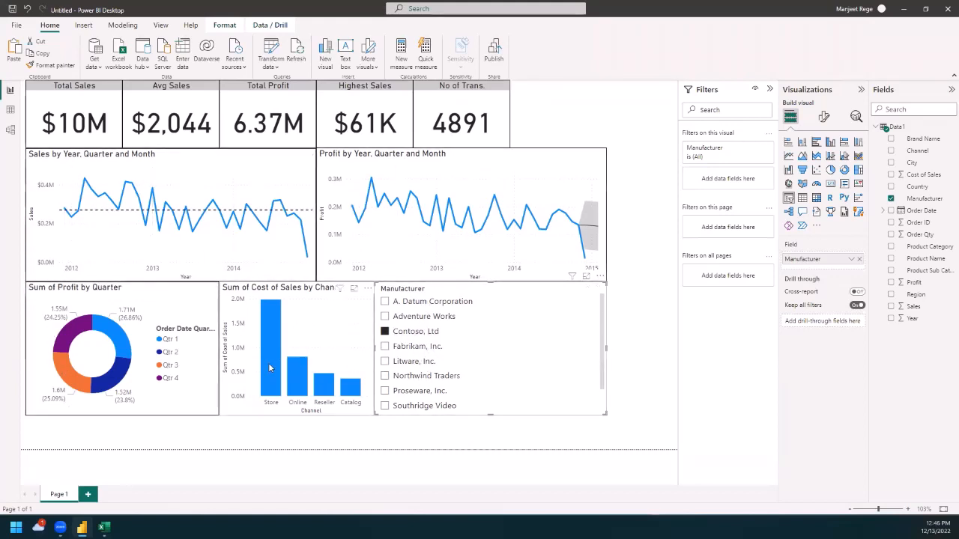
left_click(384, 347)
left_click(385, 362)
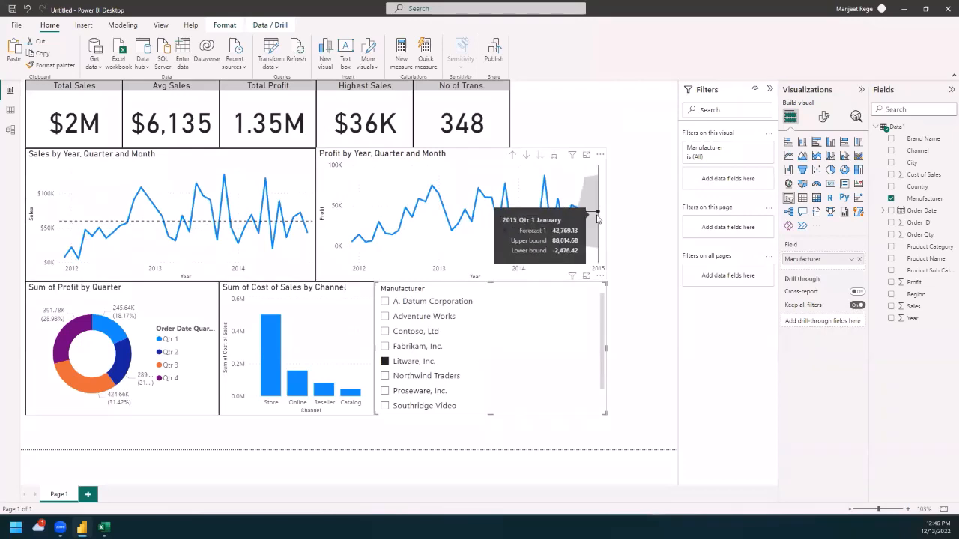
left_click(384, 376)
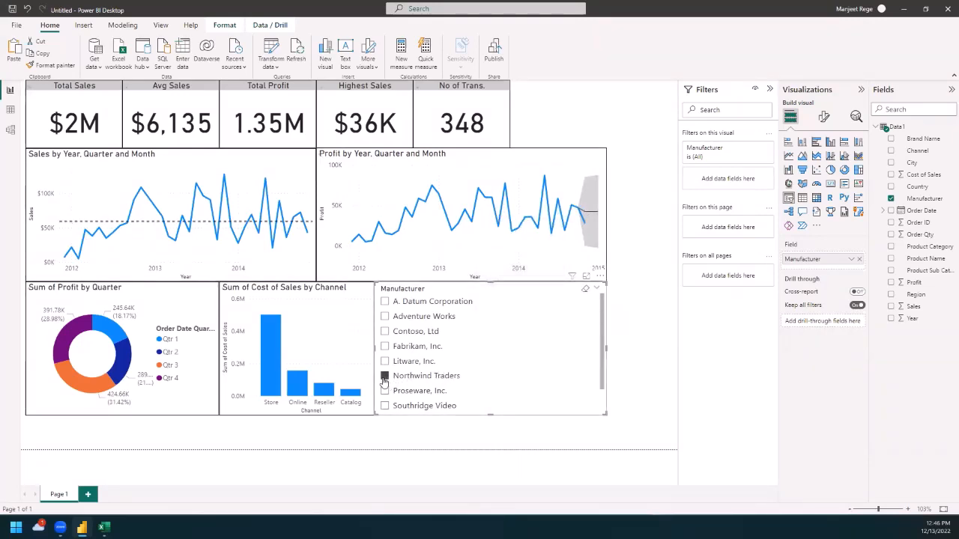
left_click(384, 391)
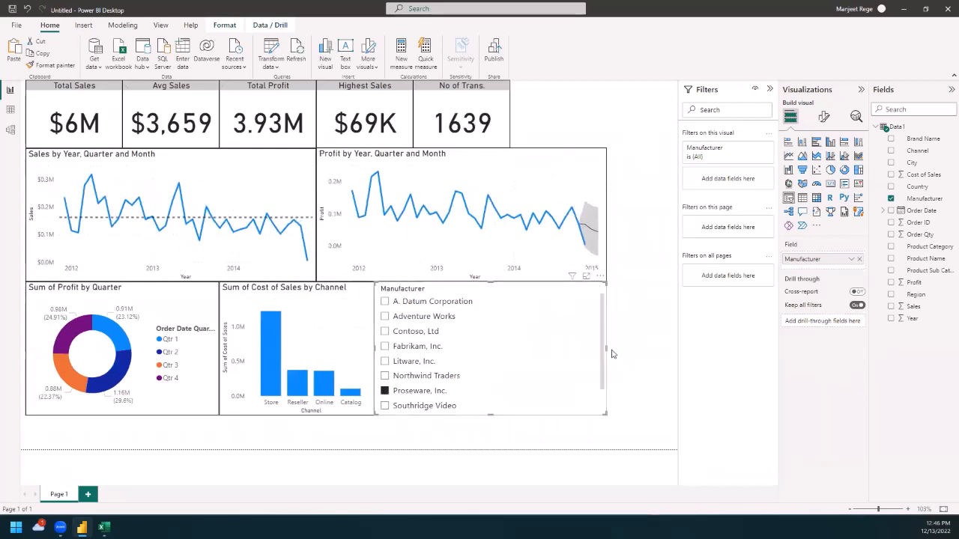
Step: Narrow the Manufacturer slicer to align with the right edge of the No of Trans. card and turn on its visual border
left_click_drag(603, 350, 507, 353)
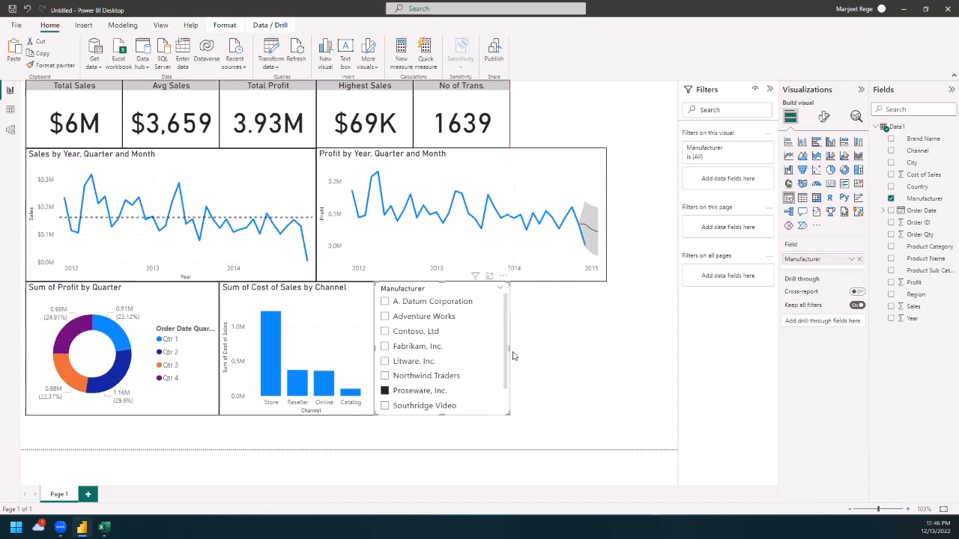
left_click(617, 408)
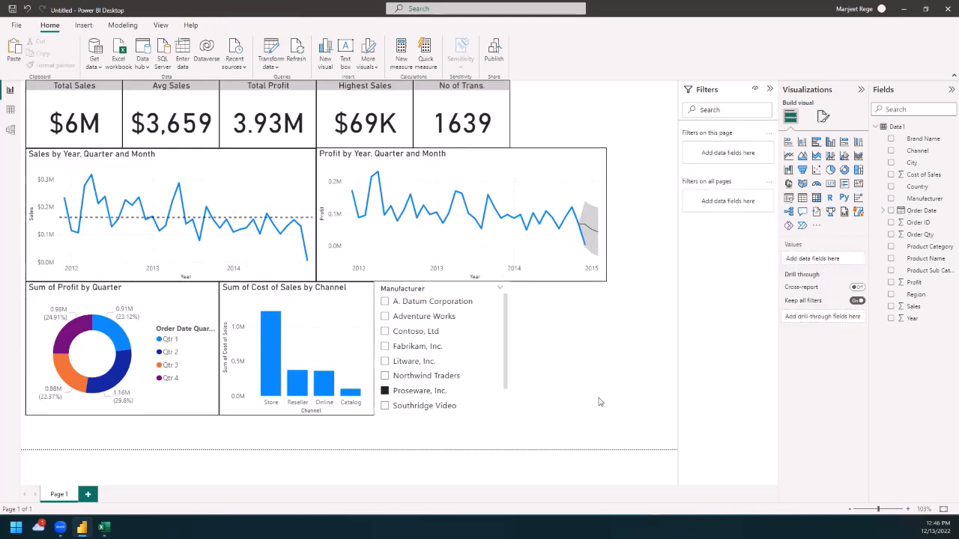
left_click(495, 352)
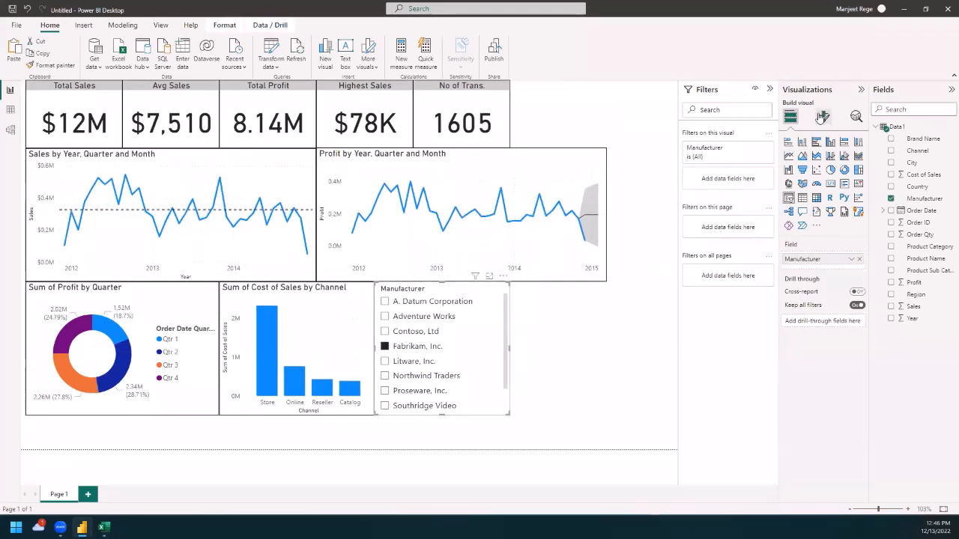
left_click(822, 117)
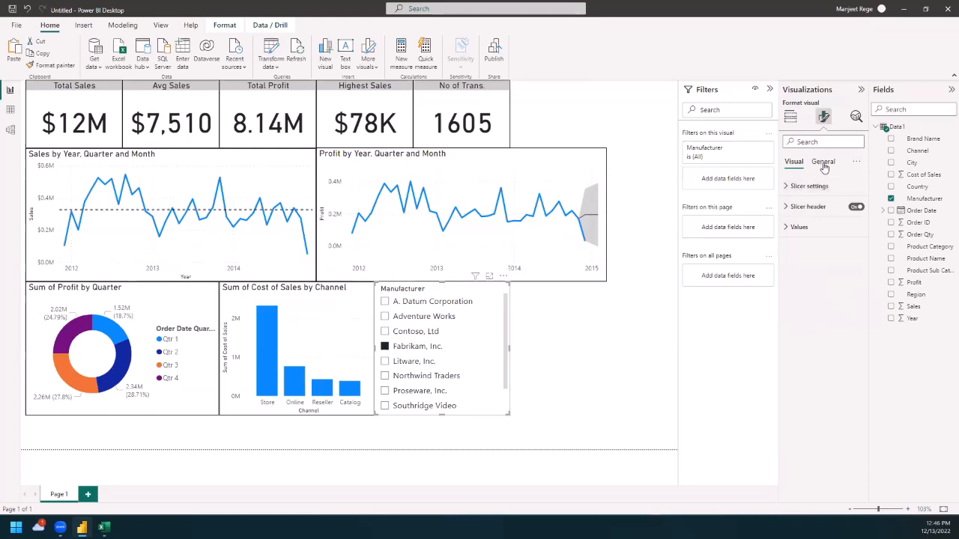
left_click(823, 162)
left_click(797, 227)
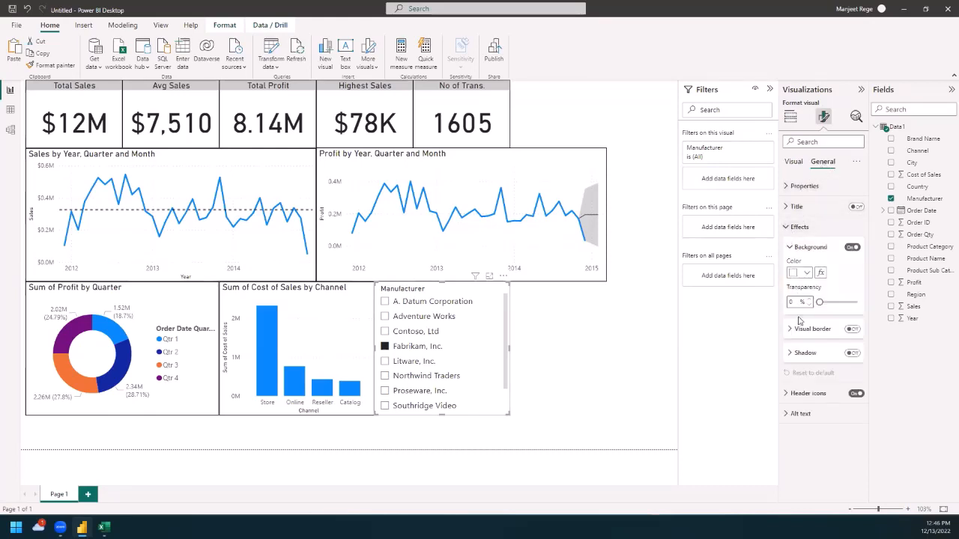
left_click(853, 330)
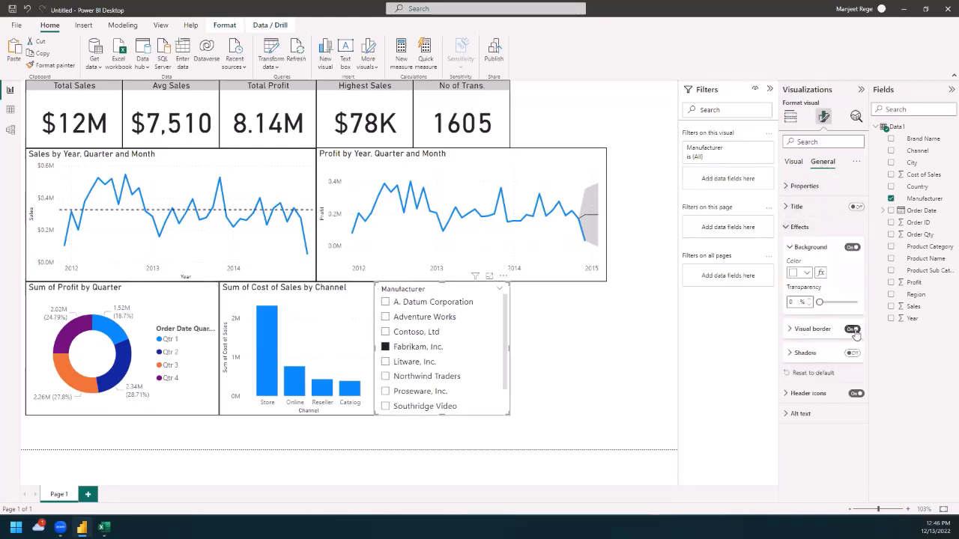
left_click(635, 353)
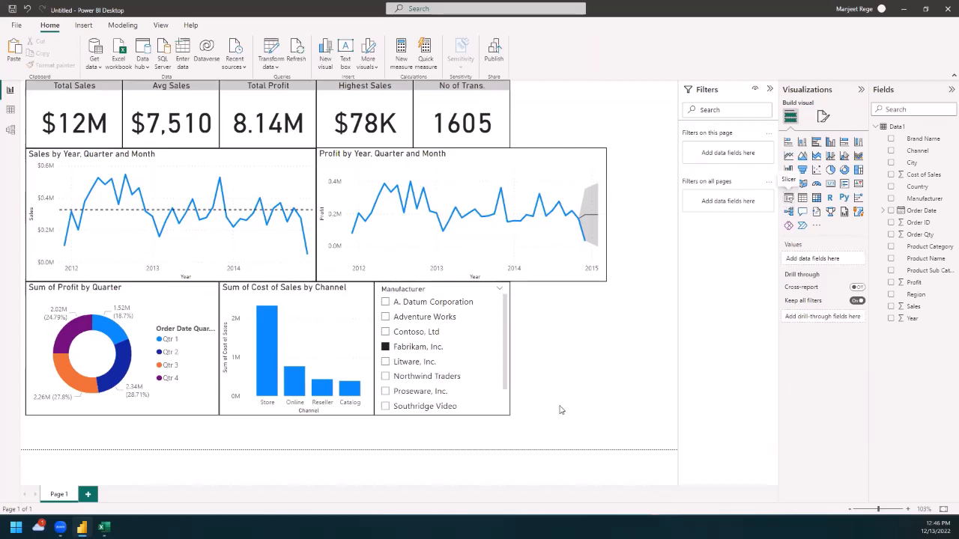
Step: Add a Product Category slicer beside the Manufacturer slicer, ending at the profit line chart's right edge, and turn on its visual border
left_click(789, 198)
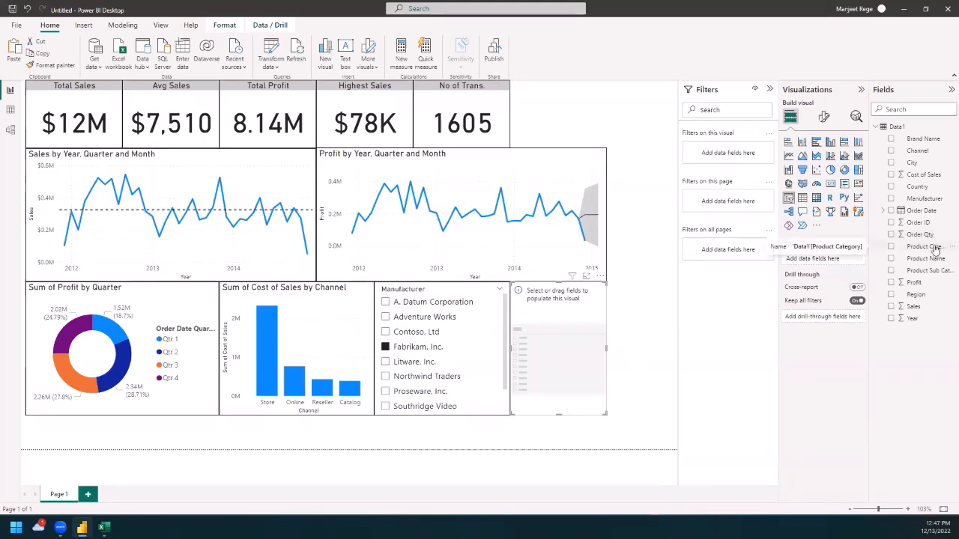
left_click_drag(935, 251, 577, 338)
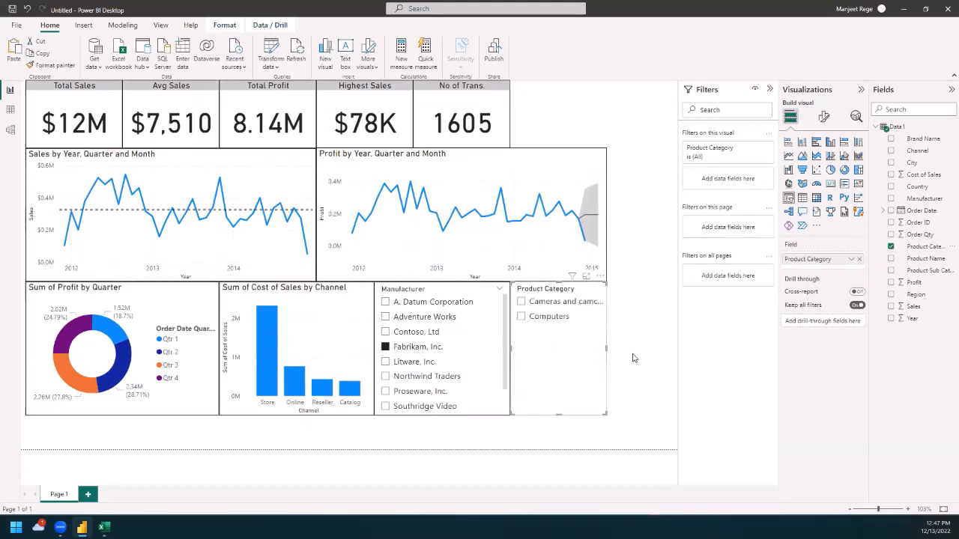
left_click(824, 118)
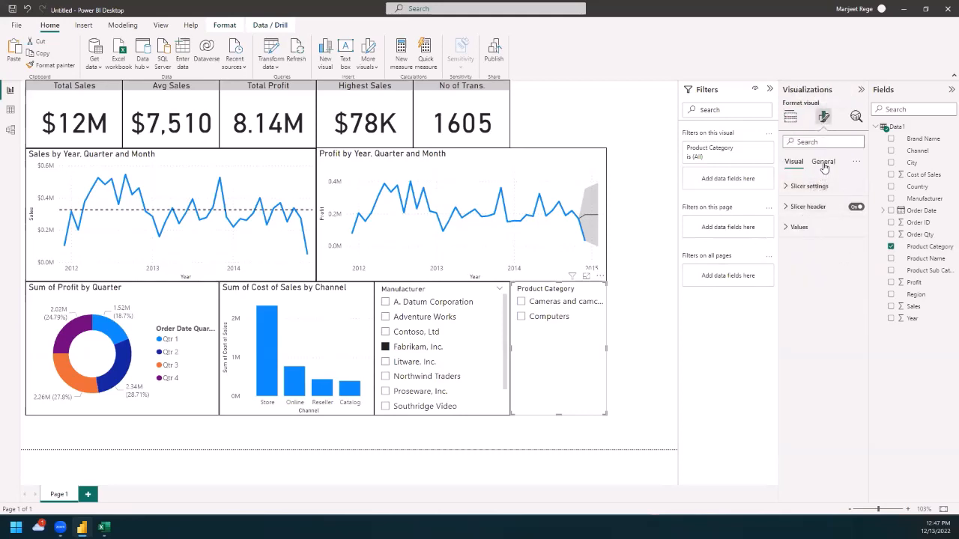
left_click(788, 228)
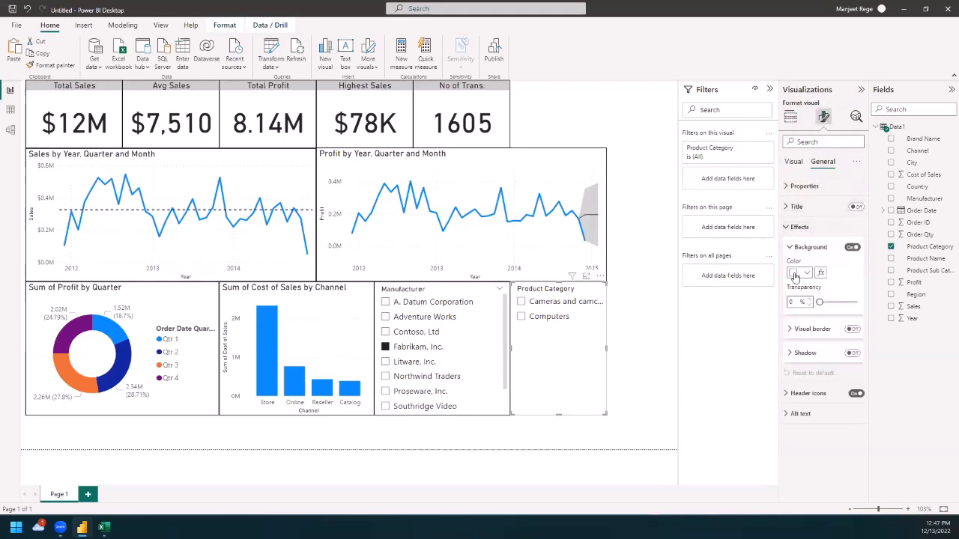
left_click(678, 358)
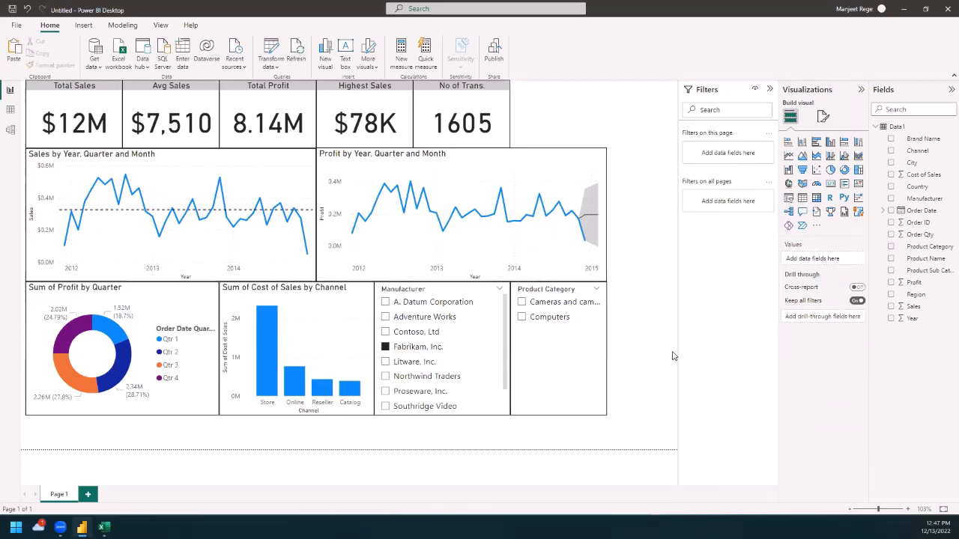
Step: Filter the report by A. Datum Corporation and by Adventure Works, and compare the latter's TV and Video and Computers categories, finishing on TV and Video
left_click(385, 302)
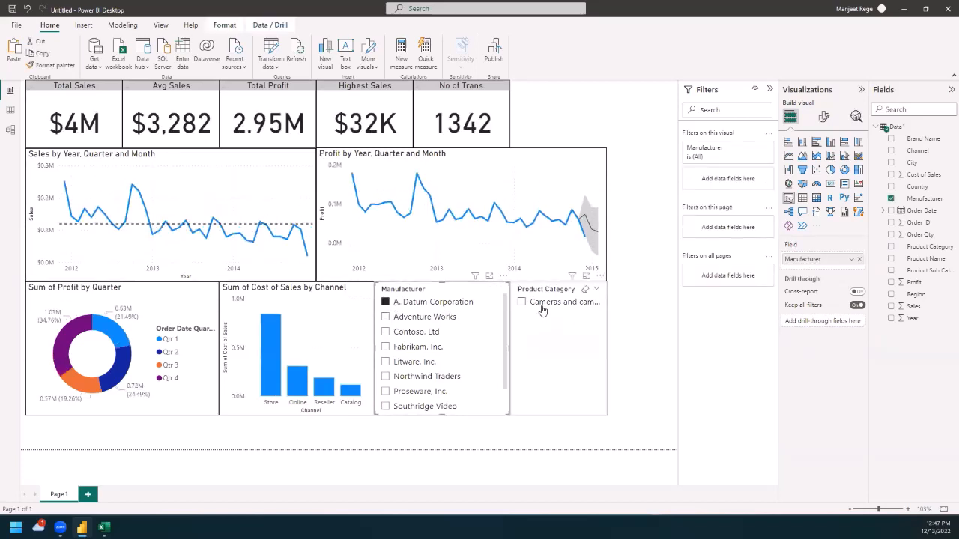
left_click(387, 317)
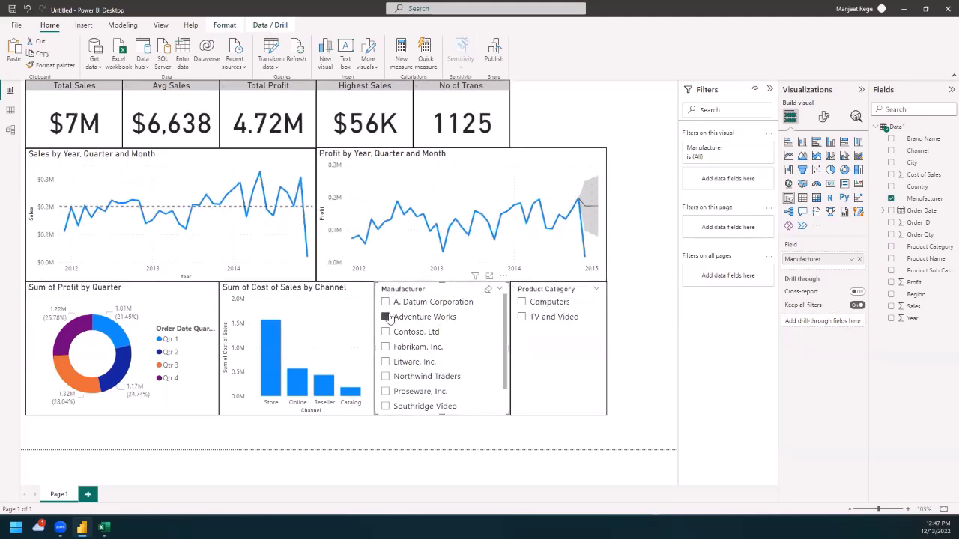
left_click(522, 318)
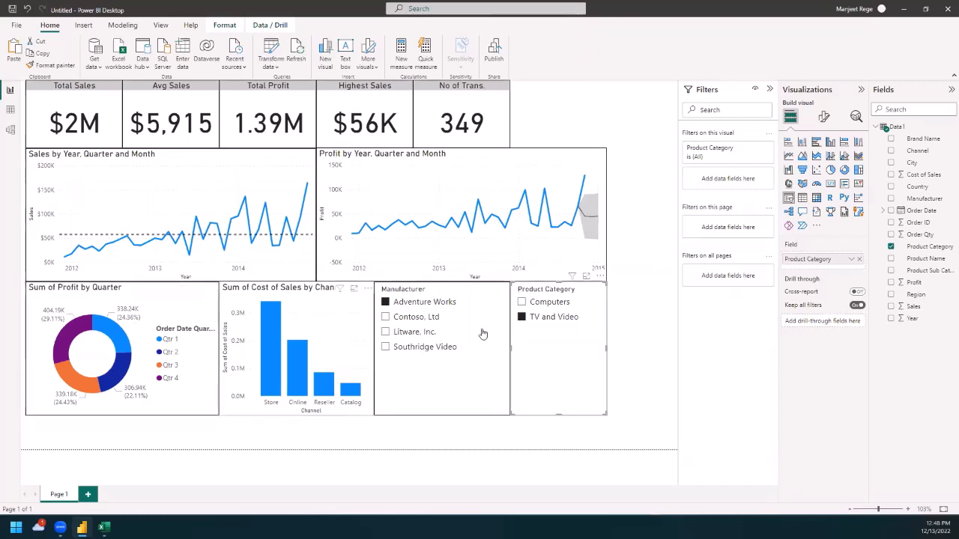
left_click(522, 303)
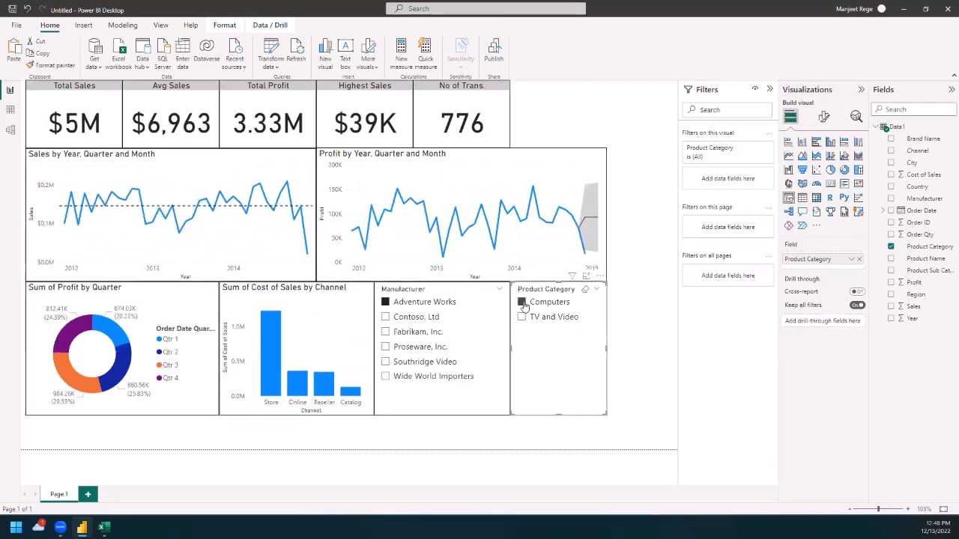
left_click(523, 317)
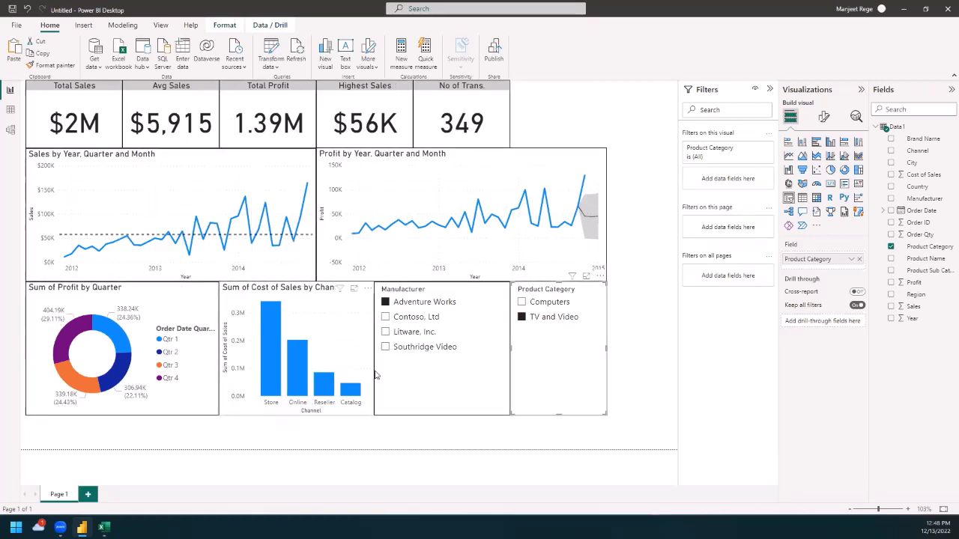
Step: Within TV and Video, switch the manufacturer filter between Contoso, Ltd, Litware, Inc. and Southridge Video, leaving Southridge Video selected
left_click(385, 317)
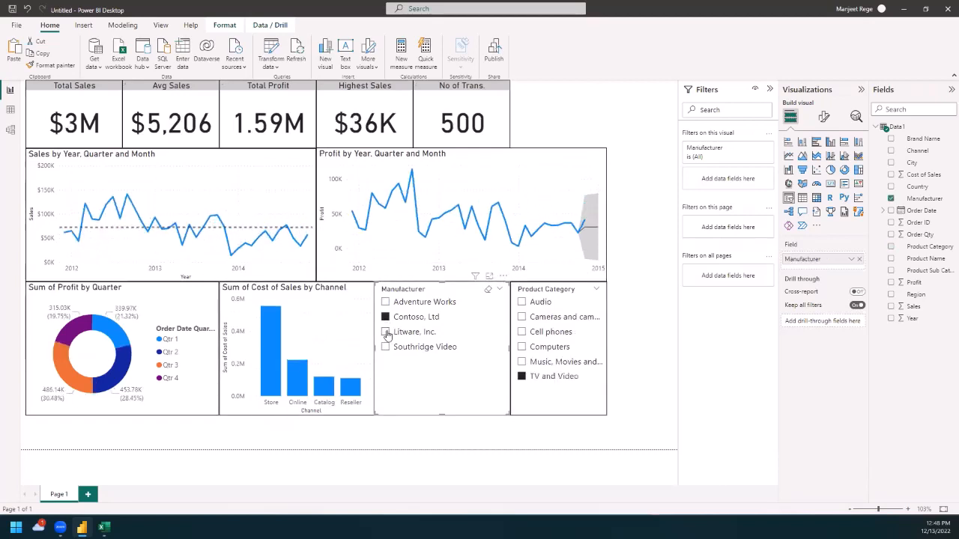
left_click(387, 334)
left_click(388, 347)
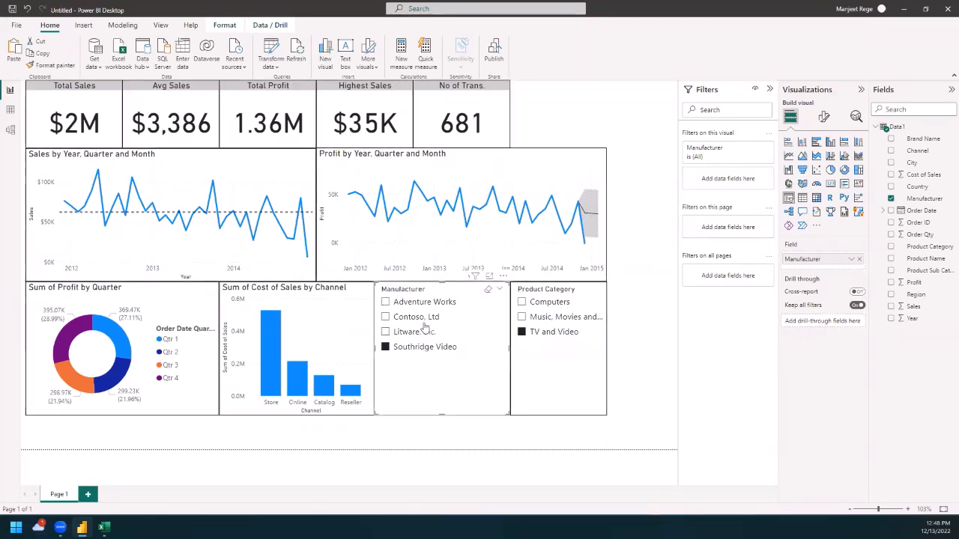
left_click(385, 318)
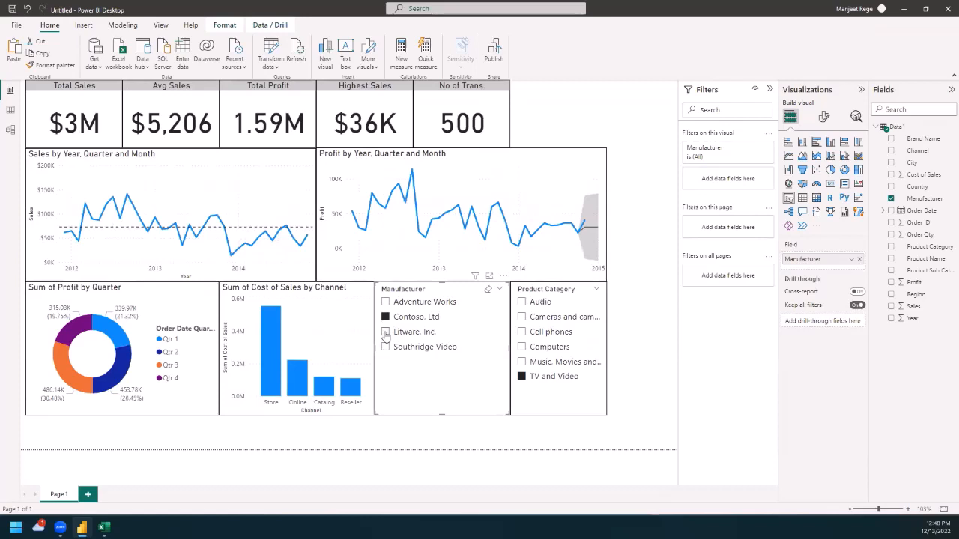
left_click(385, 332)
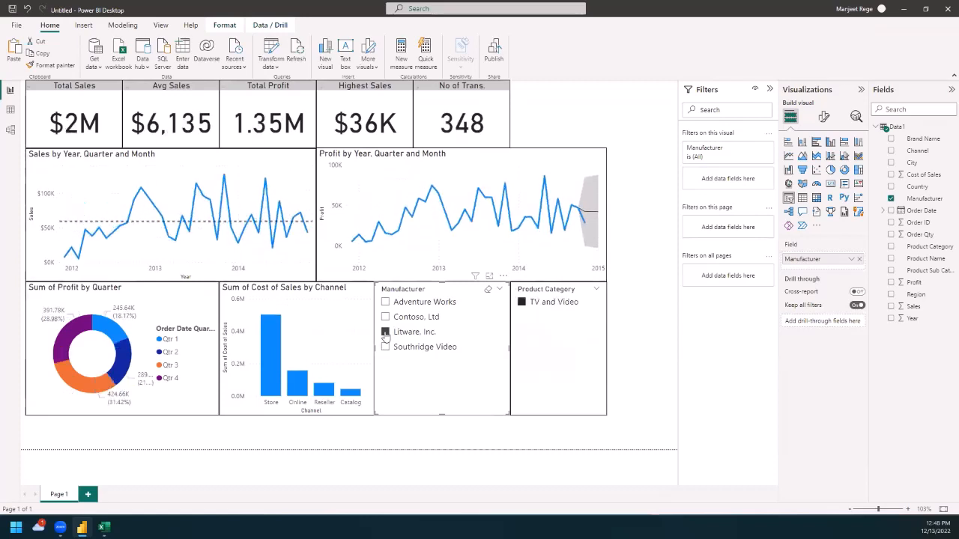
left_click(385, 346)
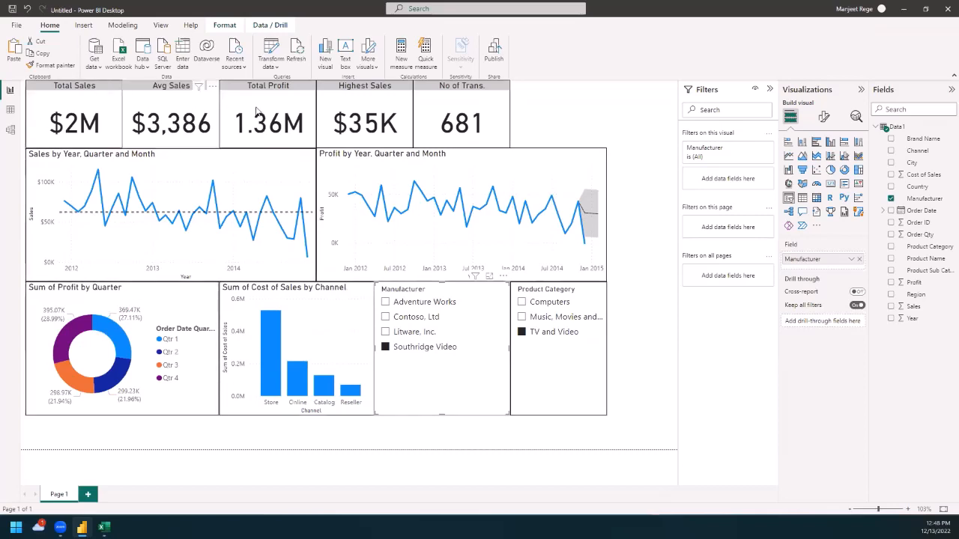
left_click(639, 321)
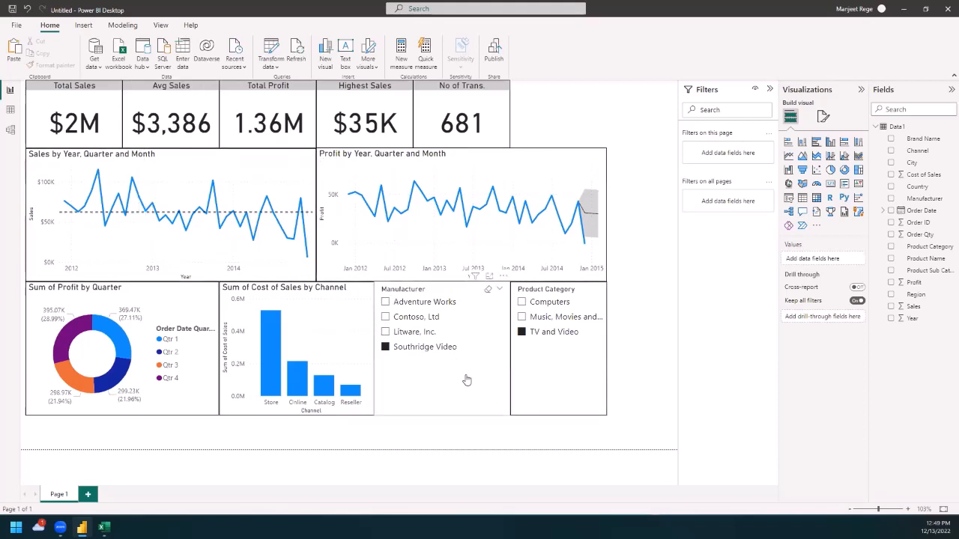
Step: Turn on interaction editing for the Manufacturer slicer
left_click(554, 390)
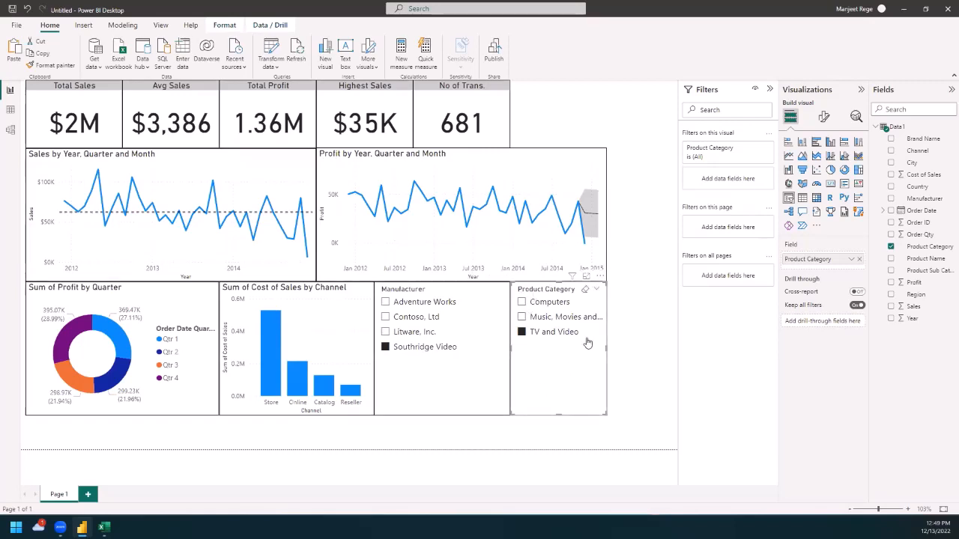
left_click(420, 391)
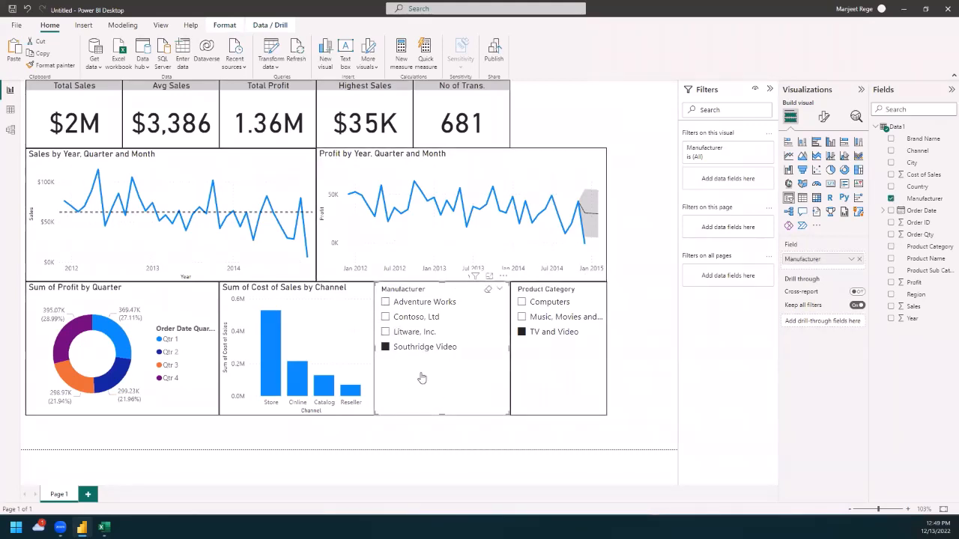
left_click(544, 382)
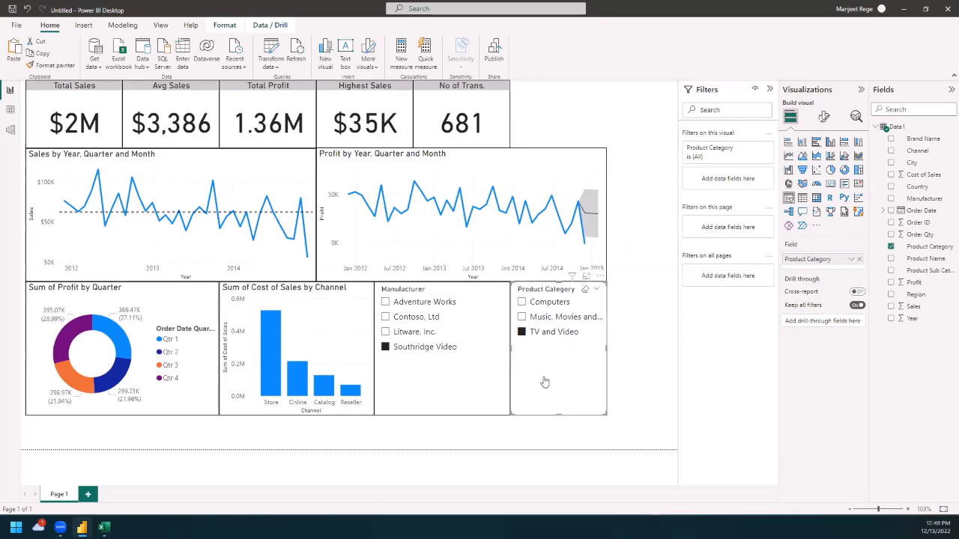
left_click(418, 399)
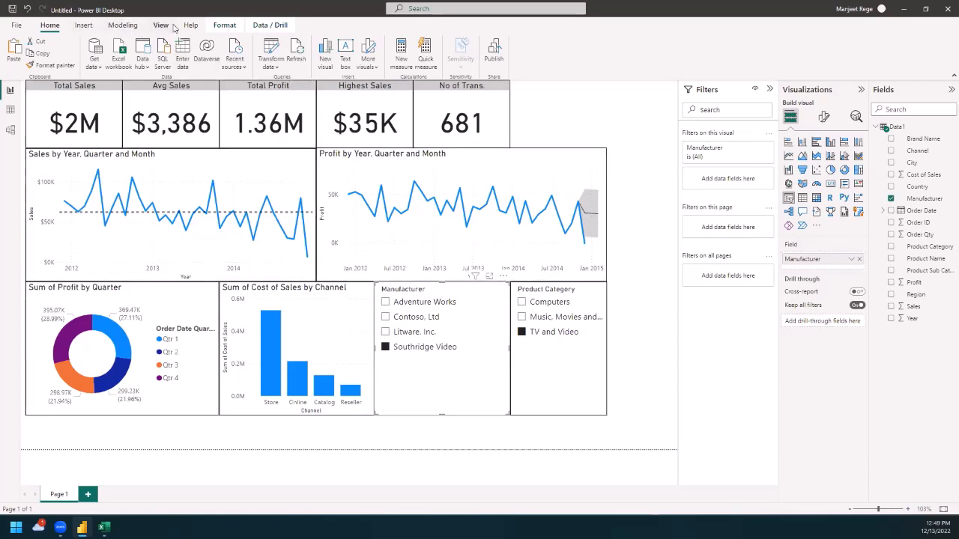
left_click(223, 27)
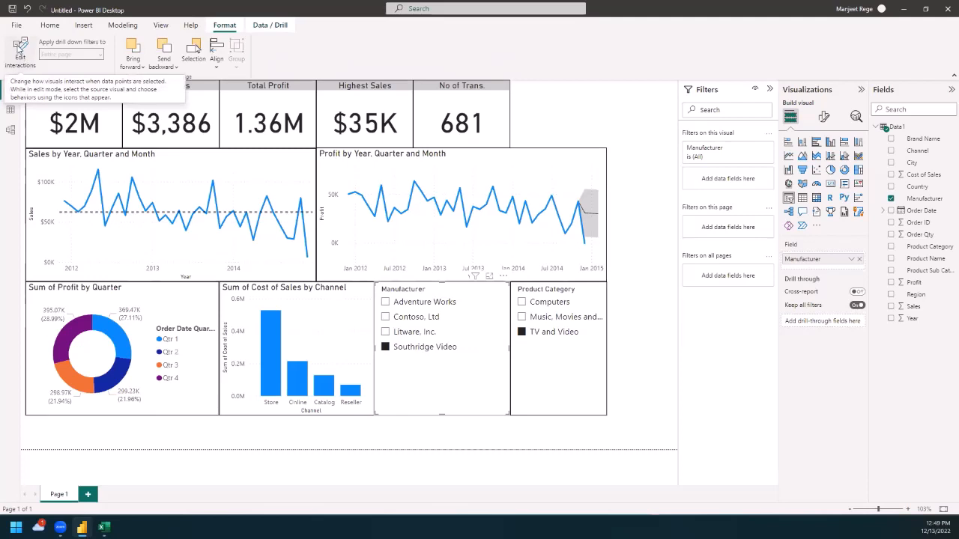
left_click(19, 52)
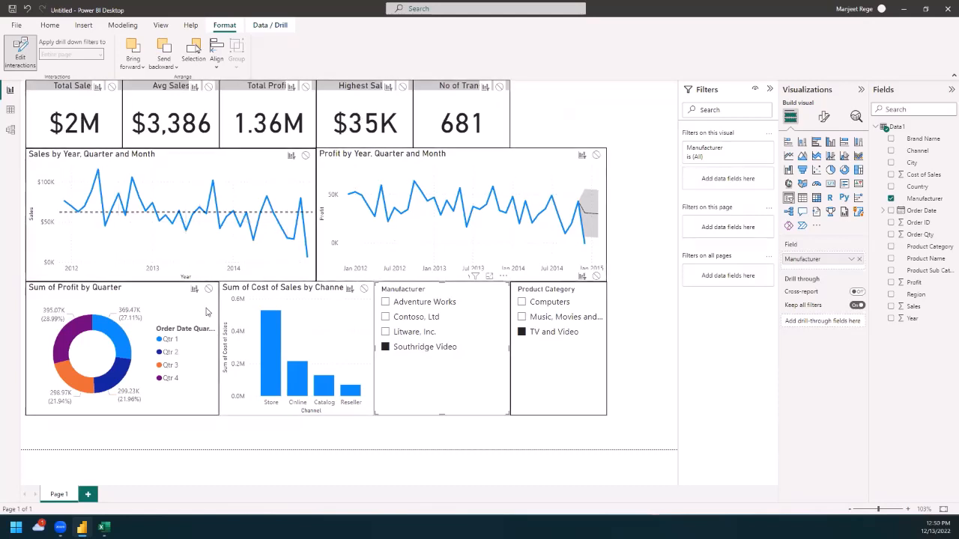
Step: Set the Manufacturer slicer's interaction to None for the Total Sales, Avg Sales, Total Profit, Highest Sales and No of Trans. cards
left_click(112, 86)
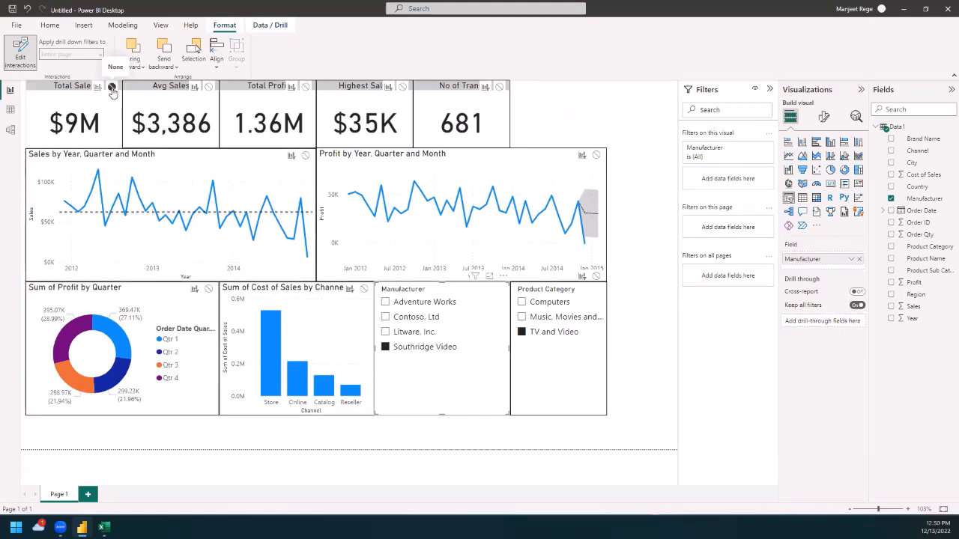
left_click(208, 87)
left_click(305, 87)
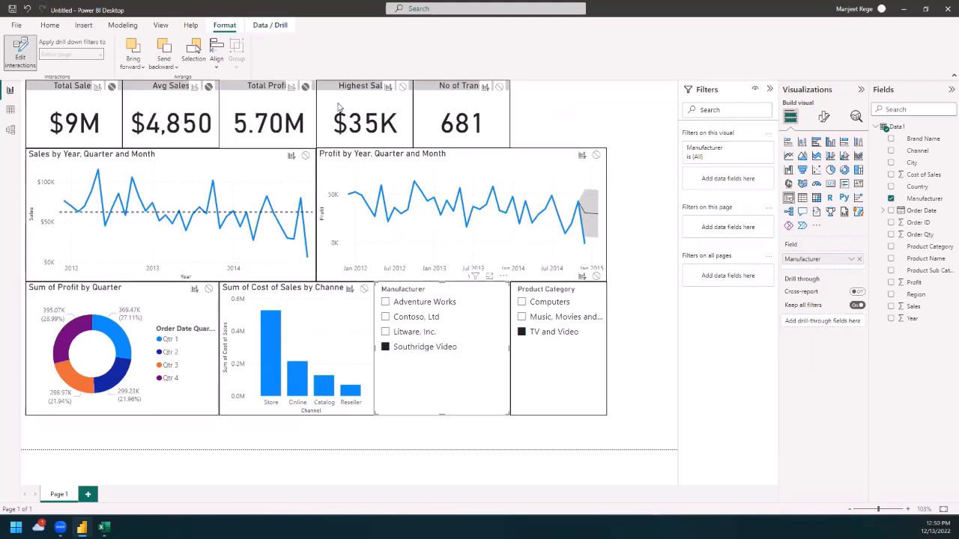
left_click(402, 87)
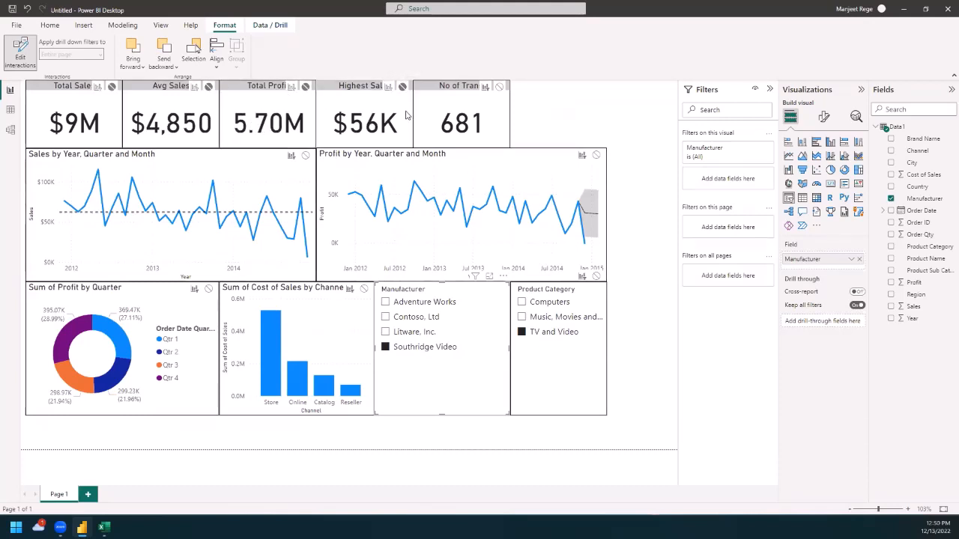
left_click(499, 87)
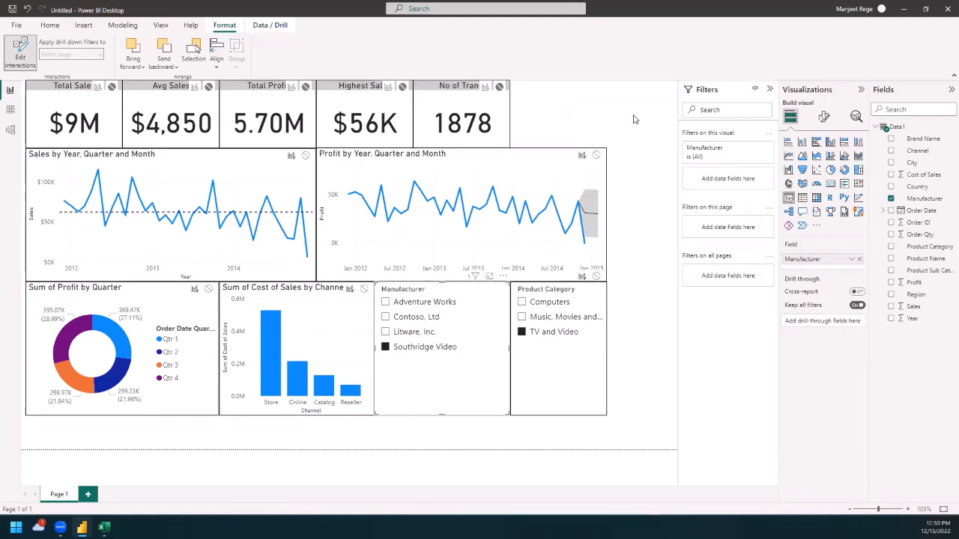
left_click(640, 286)
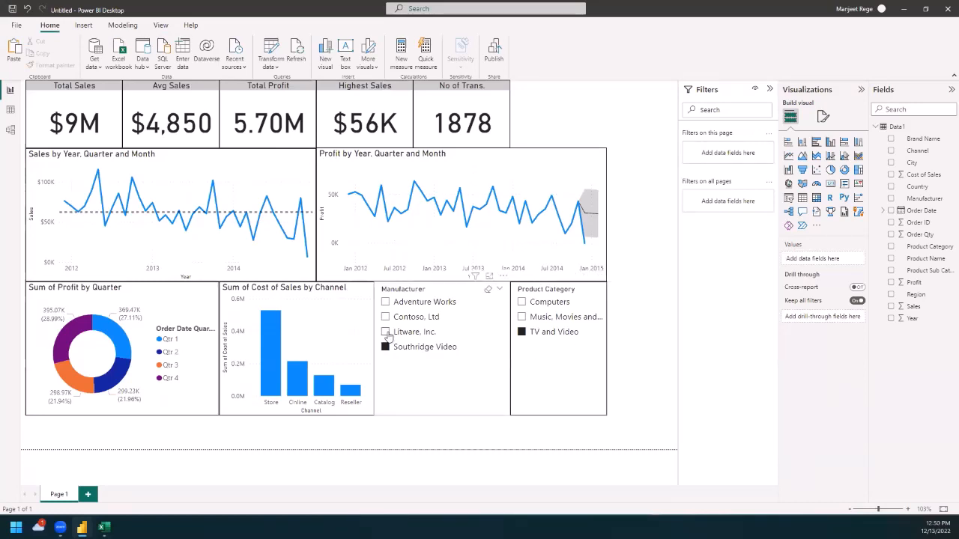
Step: Switch the manufacturer filter between Adventure Works, Contoso, Ltd, Litware, Inc. and Southridge Video to check the cards' response, finishing on Southridge Video
left_click(385, 303)
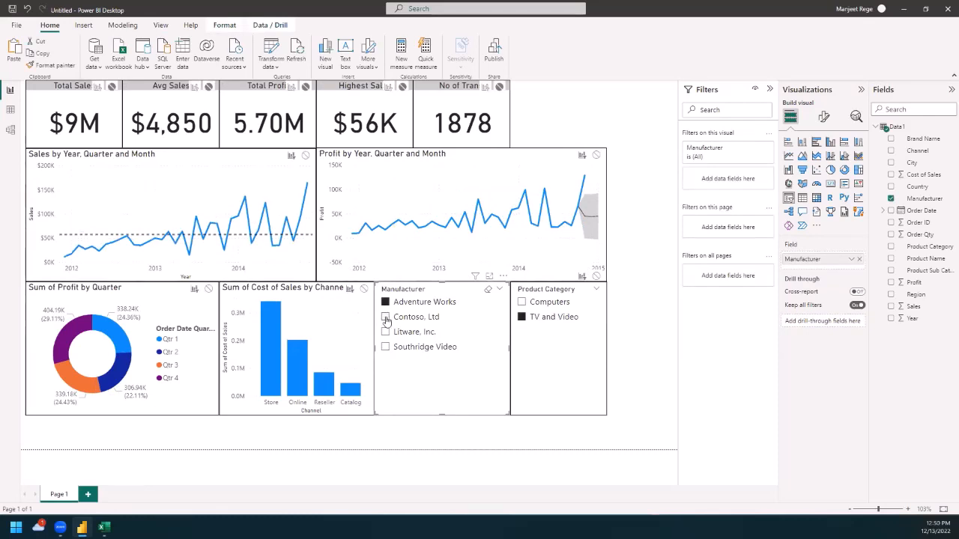
left_click(386, 318)
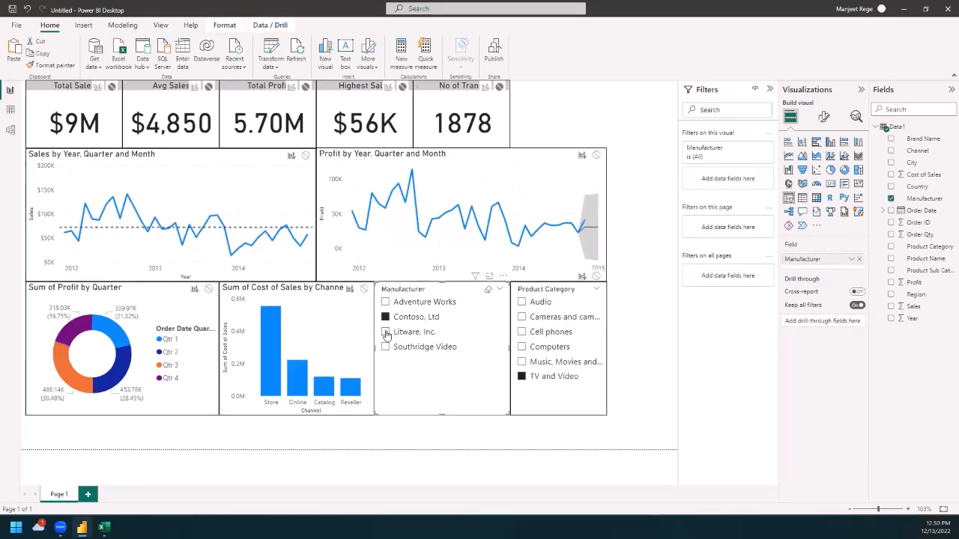
left_click(386, 333)
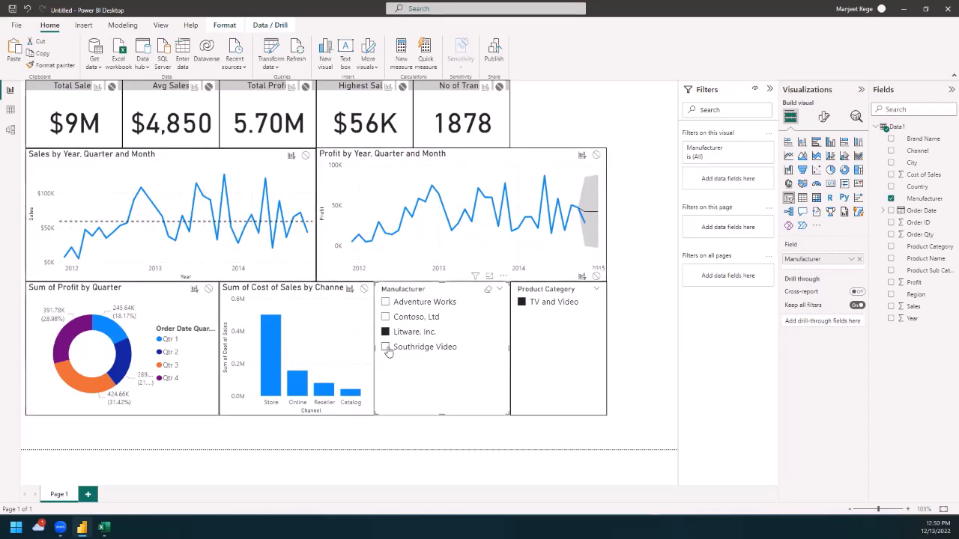
left_click(385, 348)
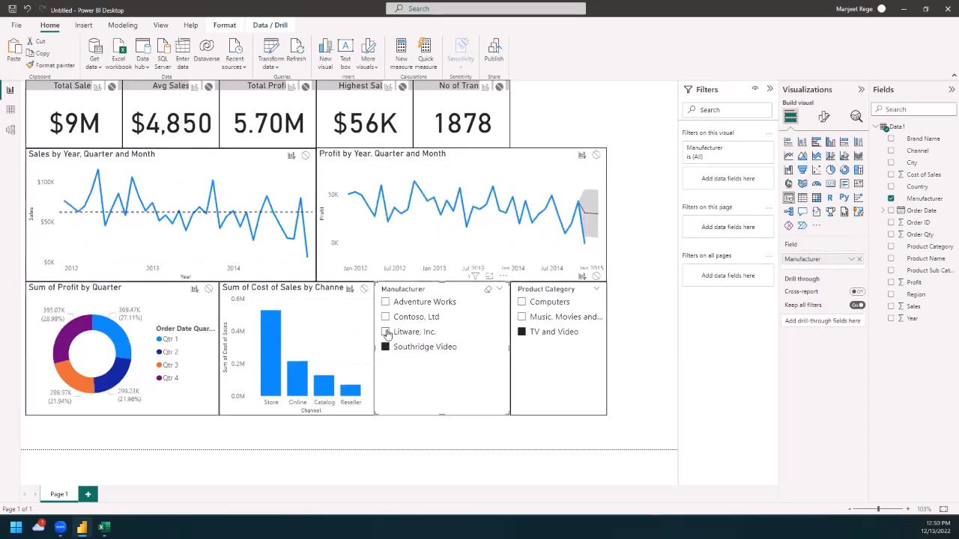
left_click(386, 333)
left_click(385, 318)
left_click(386, 302)
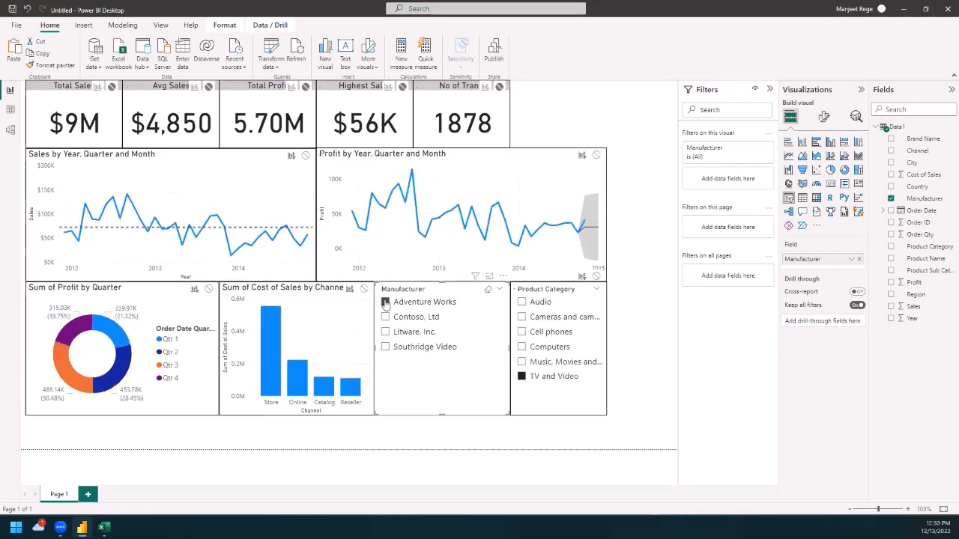
left_click(385, 317)
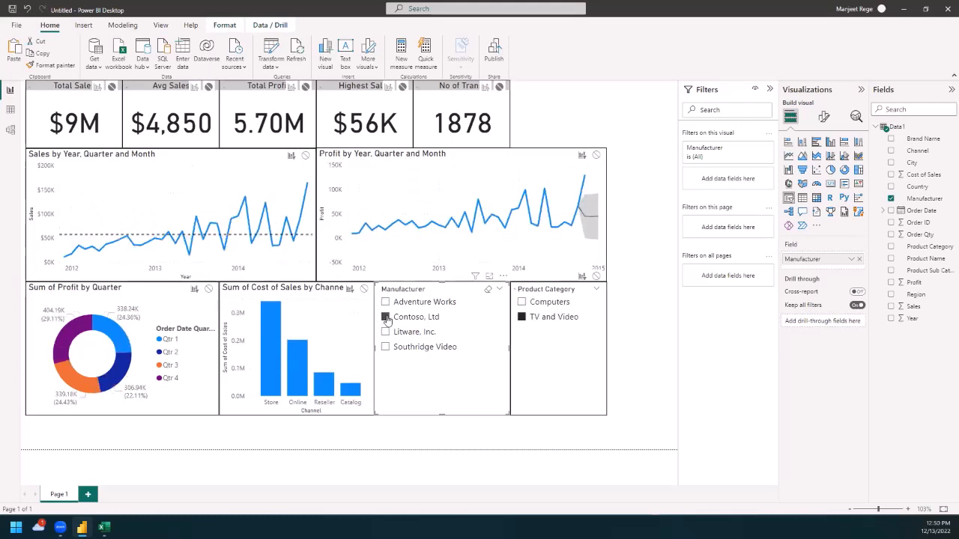
left_click(385, 347)
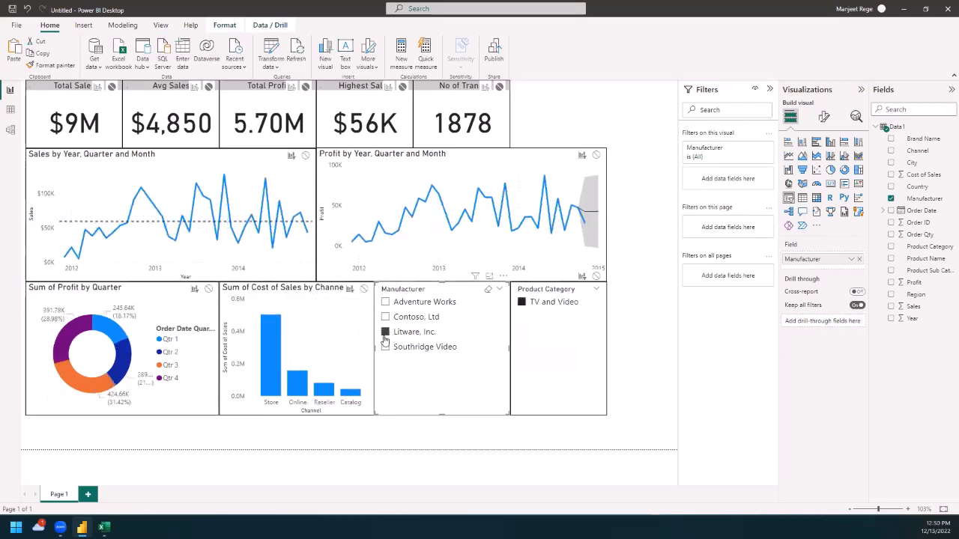
left_click(385, 347)
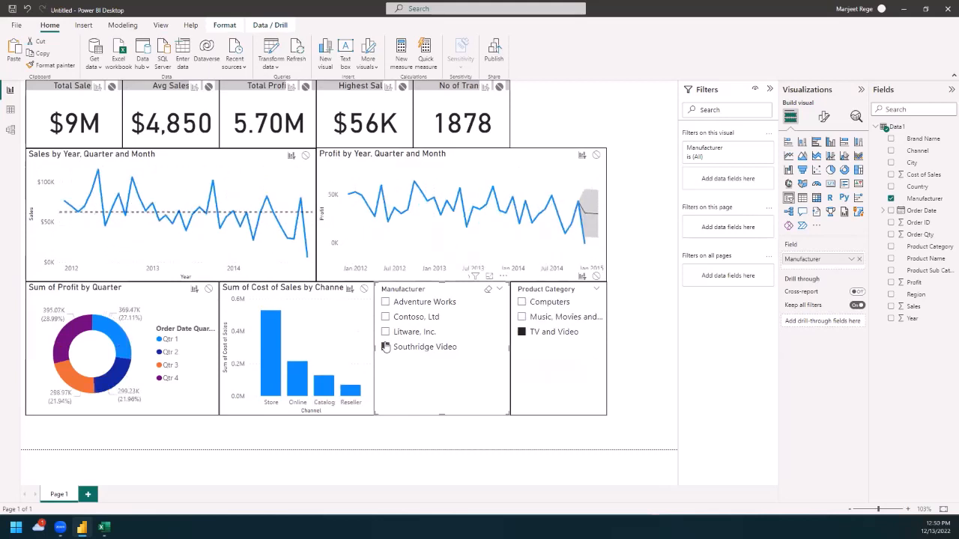
left_click(385, 347)
Step: Restore the Manufacturer slicer's Filter interaction on all five key-figure cards
left_click(225, 25)
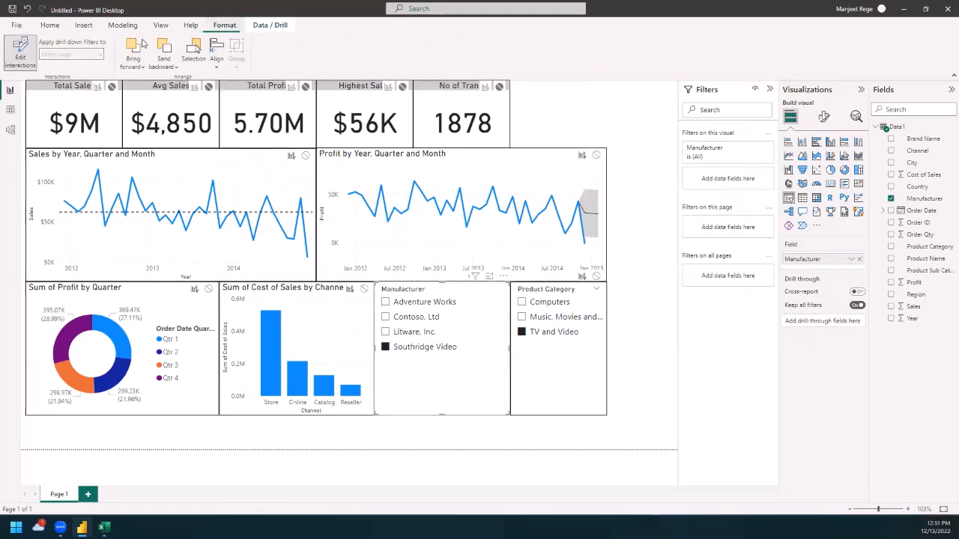
left_click(97, 86)
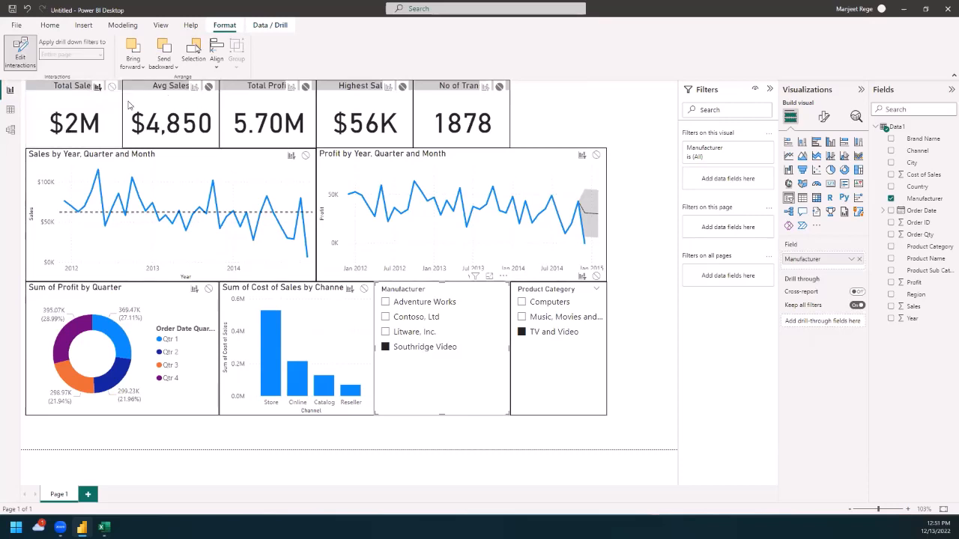
left_click(194, 86)
left_click(291, 86)
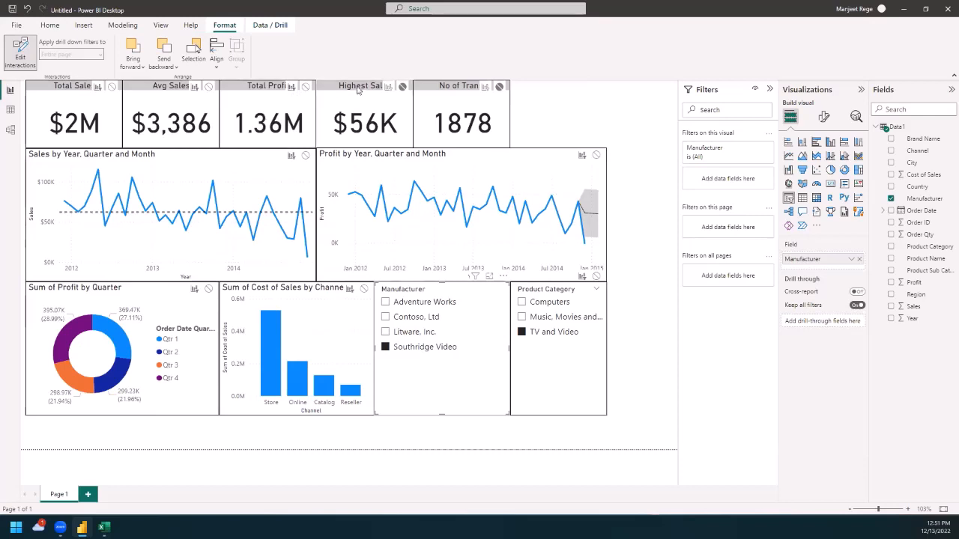
left_click(388, 86)
left_click(485, 86)
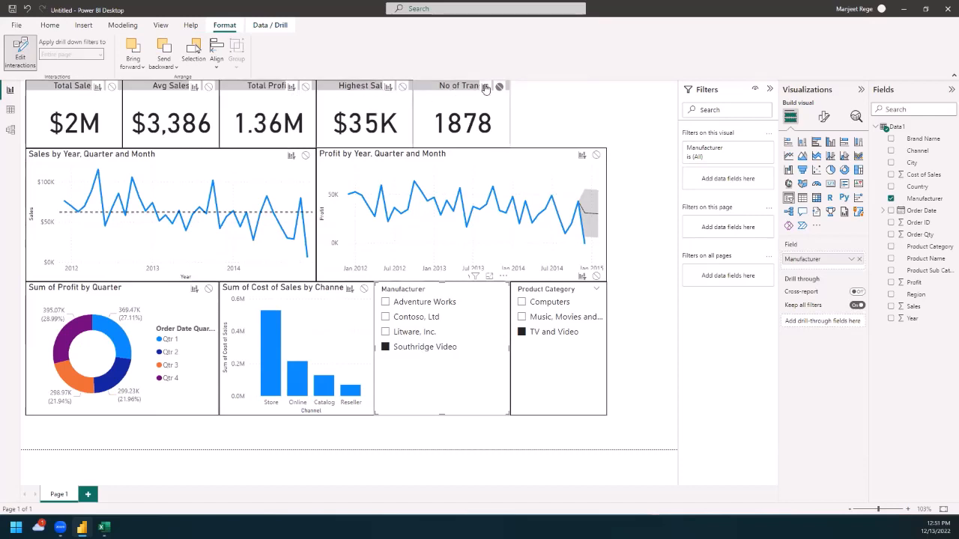
left_click(642, 287)
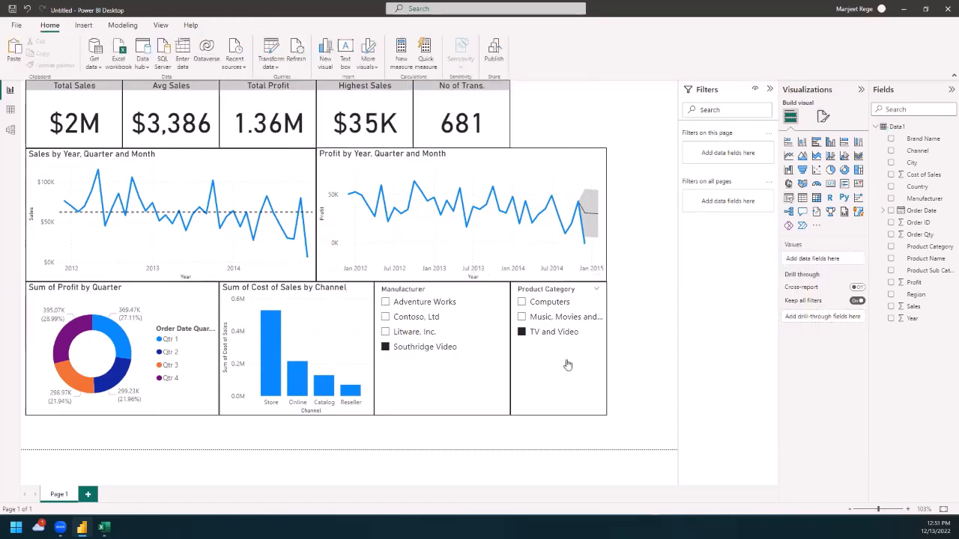
Step: Filter the report by Contoso, Ltd and collapse the Filters pane
left_click(386, 318)
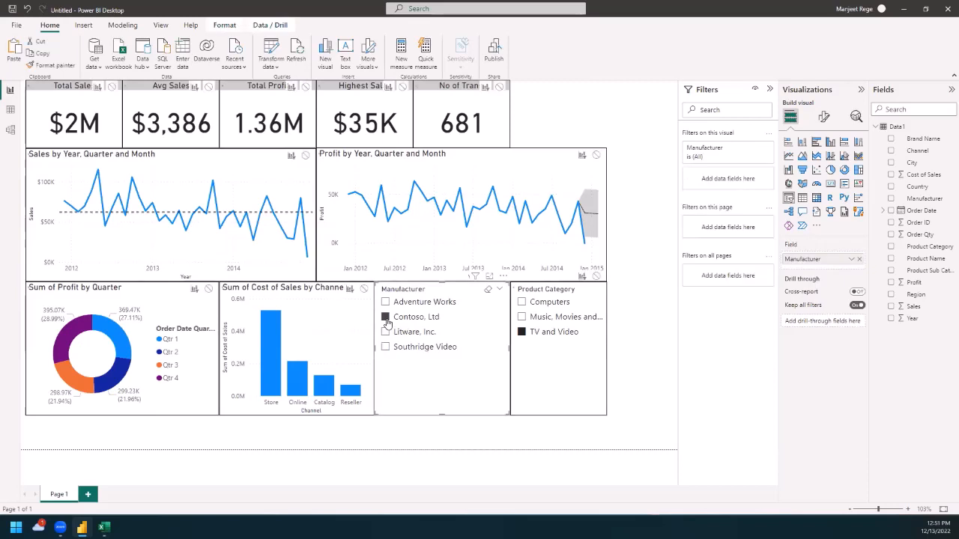
left_click(633, 392)
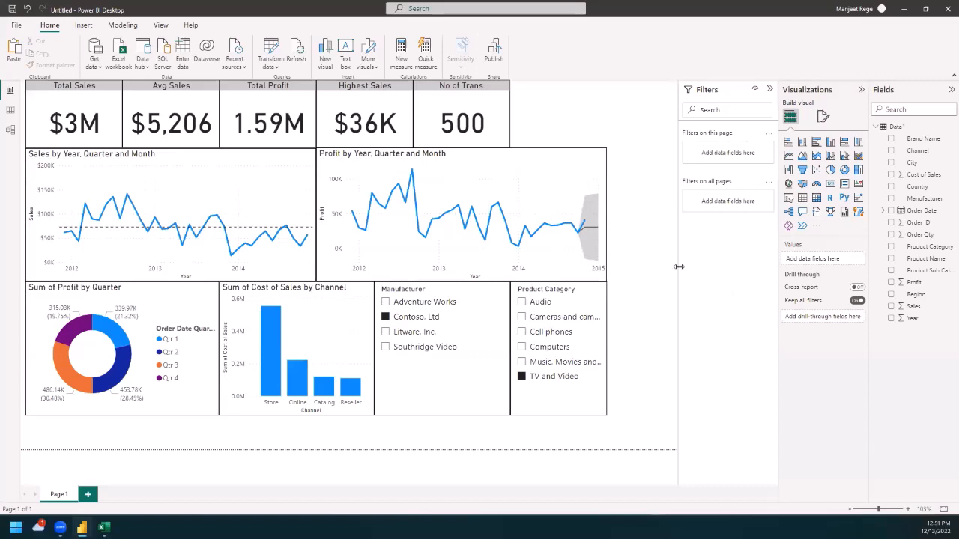
left_click(771, 90)
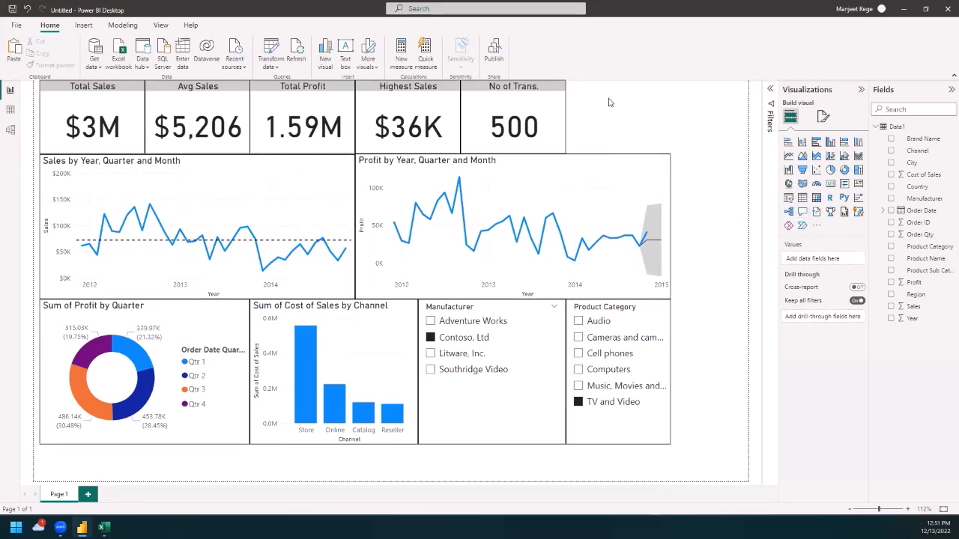
Step: Add a second report page and place a Q&A visual on it, enlarged to nearly half the page width
left_click(88, 496)
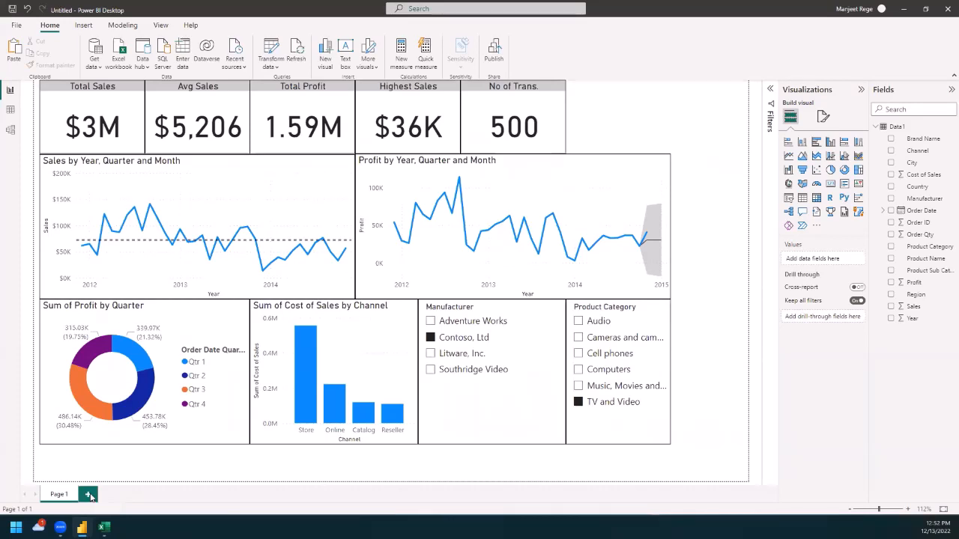
left_click(60, 495)
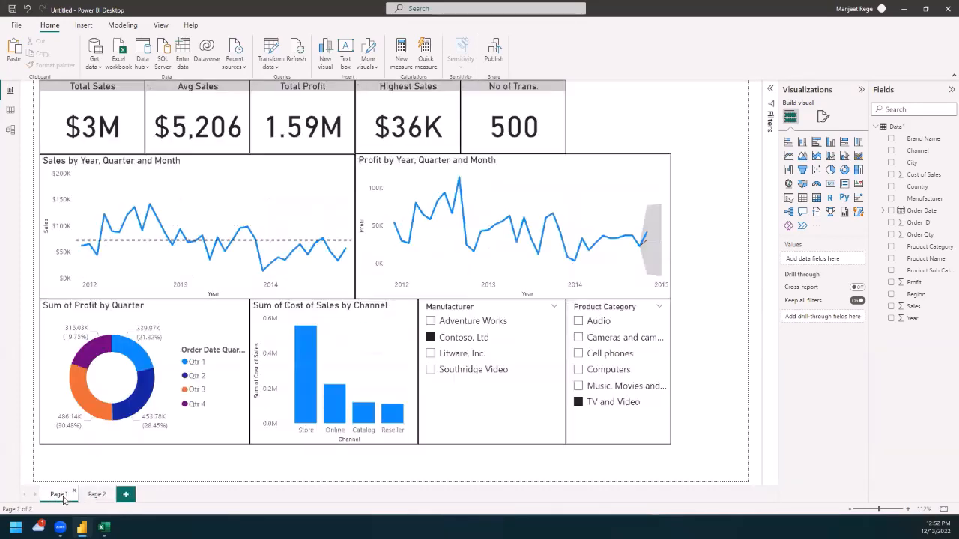
left_click(96, 496)
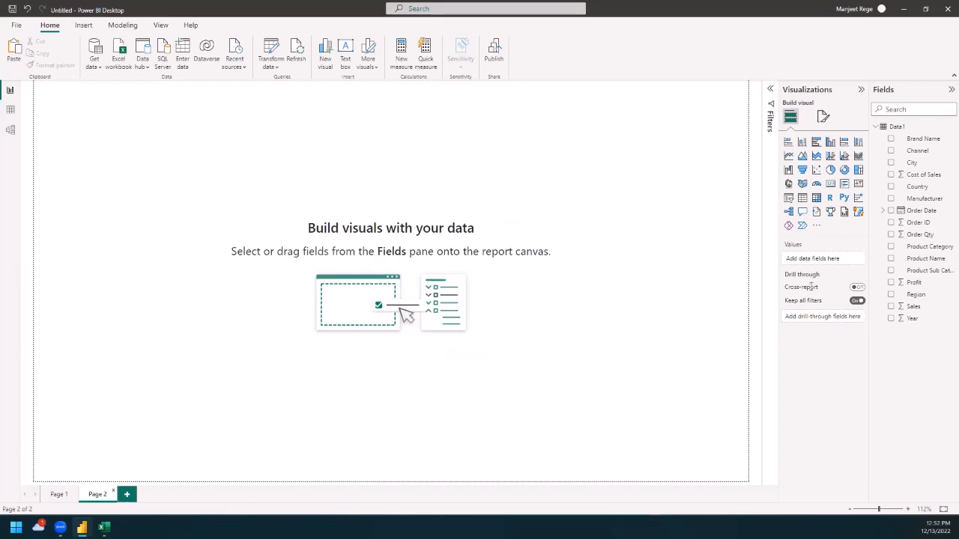
left_click(801, 212)
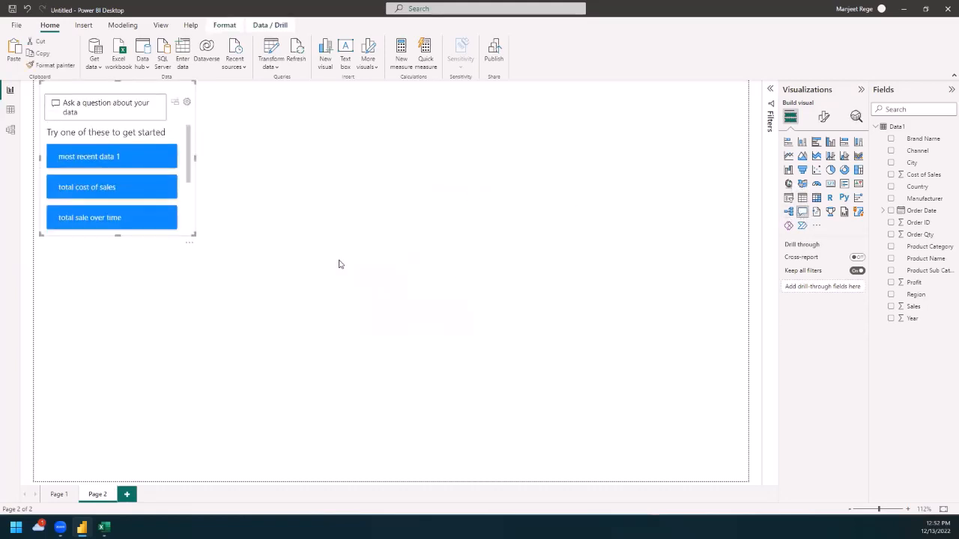
left_click_drag(194, 237, 360, 397)
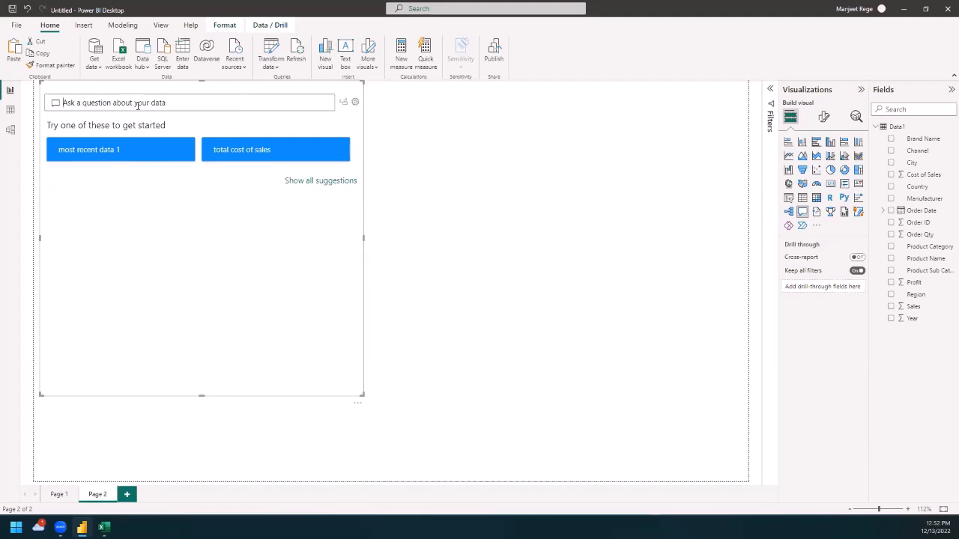
Step: Ask the Q&A visual "What is the total profit"
type("What is the total profit")
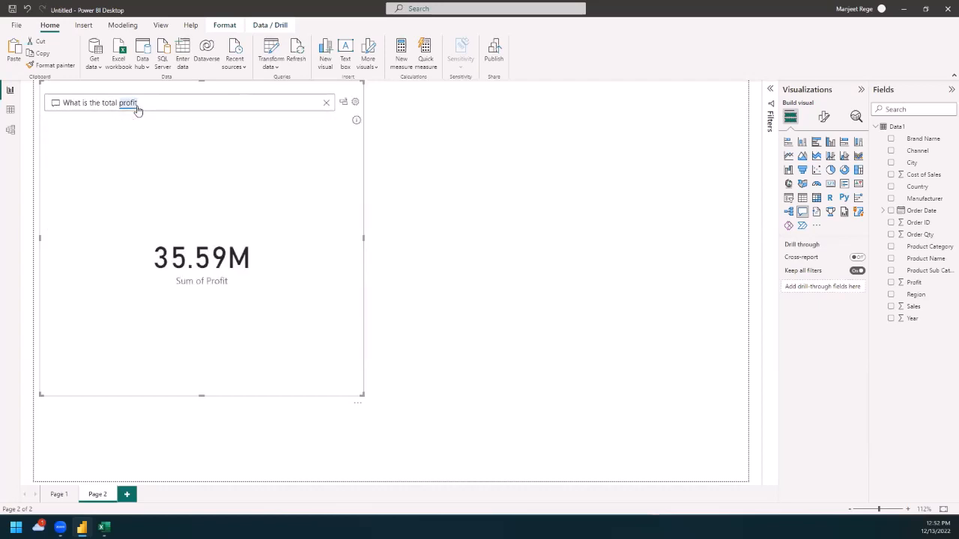
left_click(137, 110)
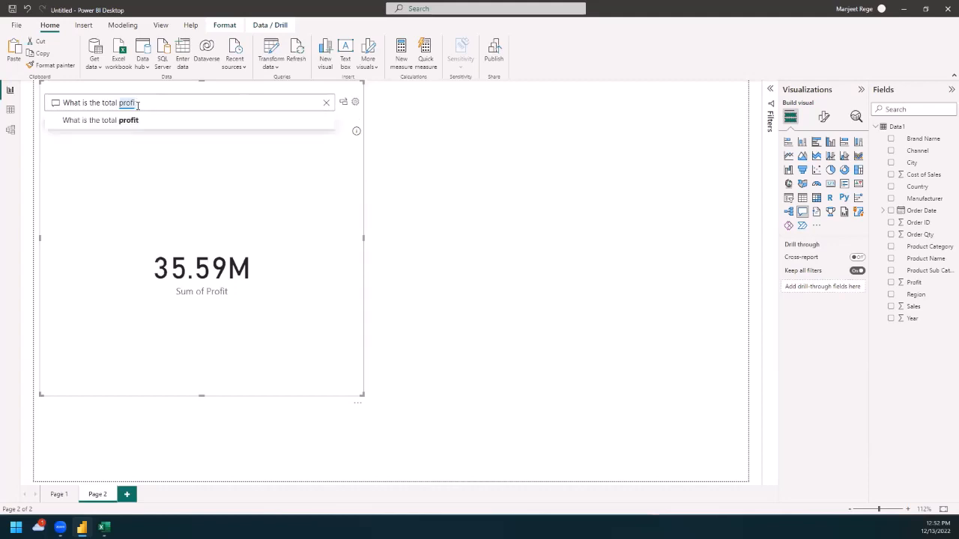
Step: Replace the Q&A visual's question with "Show me profit by product category"
key("BackSpace")
key("BackSpace")
key("BackSpace")
key("BackSpace")
key("BackSpace")
key("BackSpace")
key("BackSpace")
key("BackSpace")
key("BackSpace")
key("BackSpace")
key("BackSpace")
key("BackSpace")
key("BackSpace")
key("BackSpace")
key("BackSpace")
key("BackSpace")
key("BackSpace")
key("BackSpace")
key("BackSpace")
key("BackSpace")
key("BackSpace")
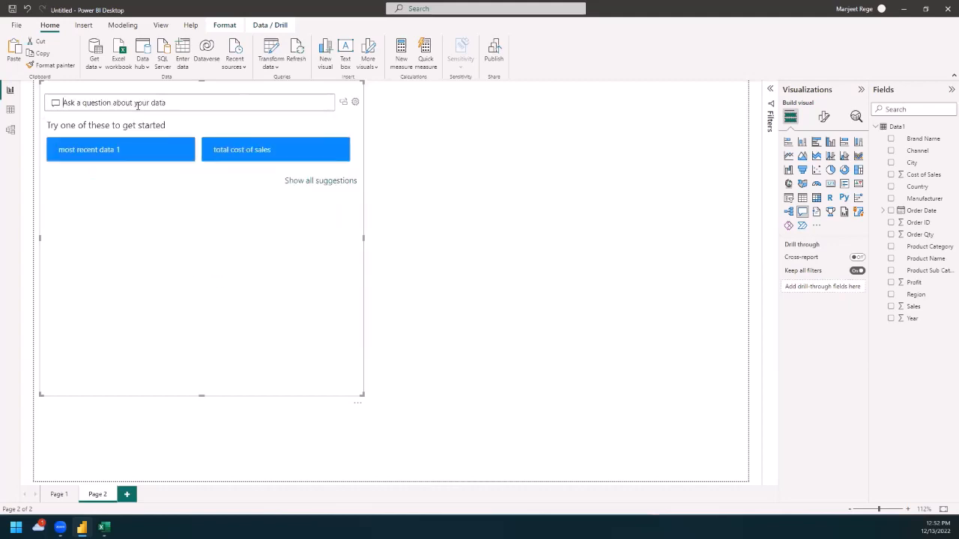
type("Shw")
key("BackSpace")
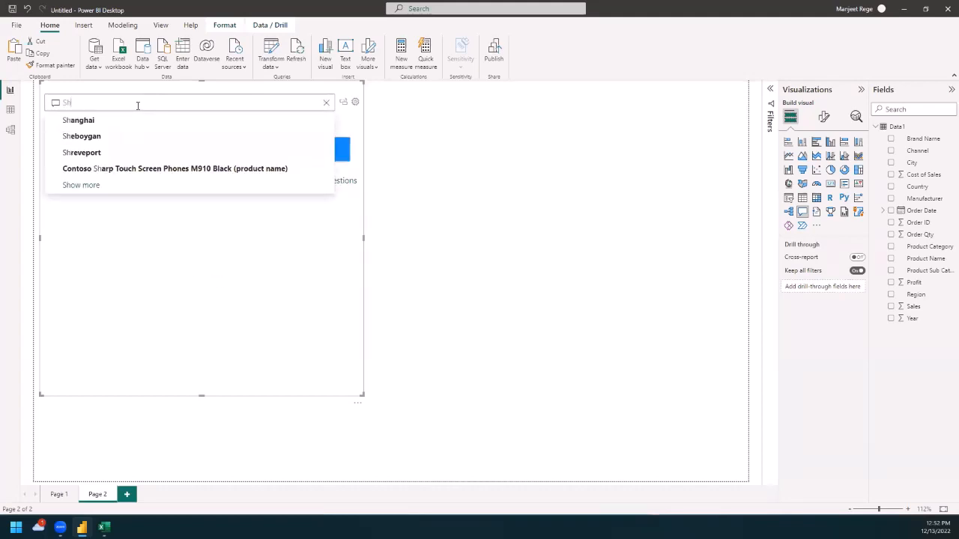
type("ow me prfit")
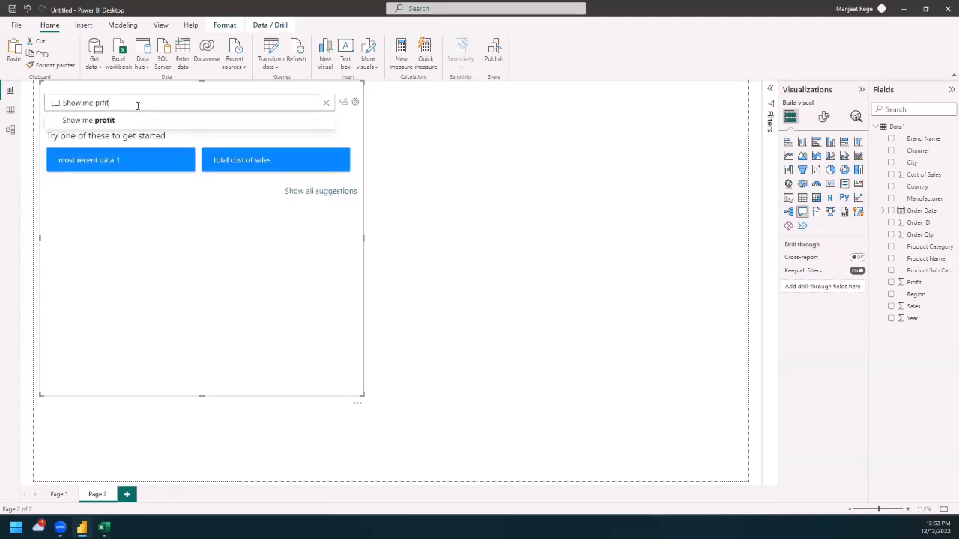
key("BackSpace")
key("BackSpace")
key("BackSpace")
type("ofit by")
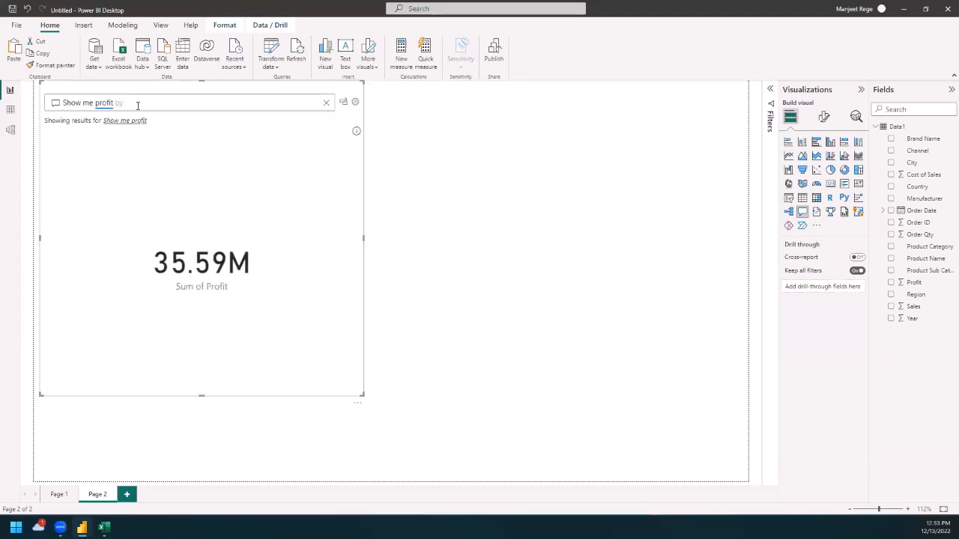
type(" cae")
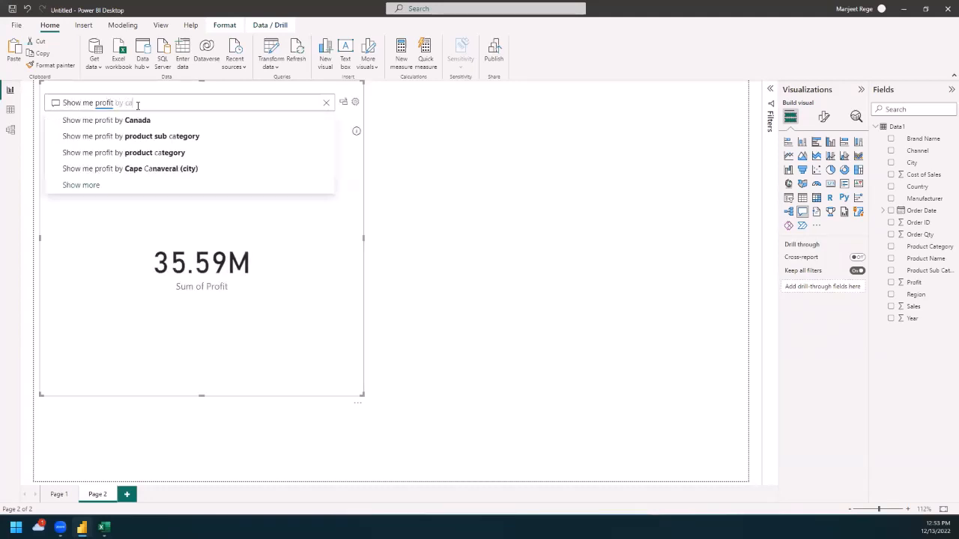
key("BackSpace")
key("BackSpace")
key("BackSpace")
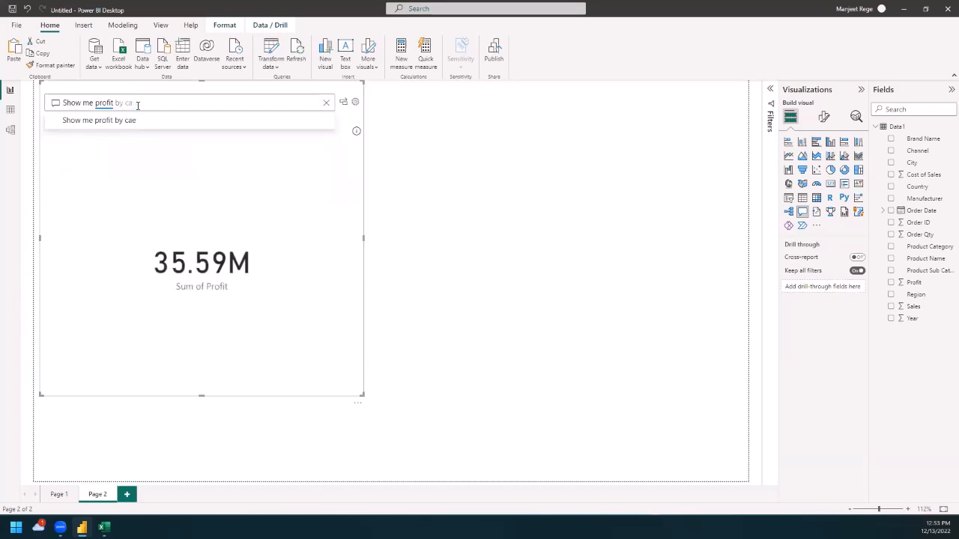
type("pro")
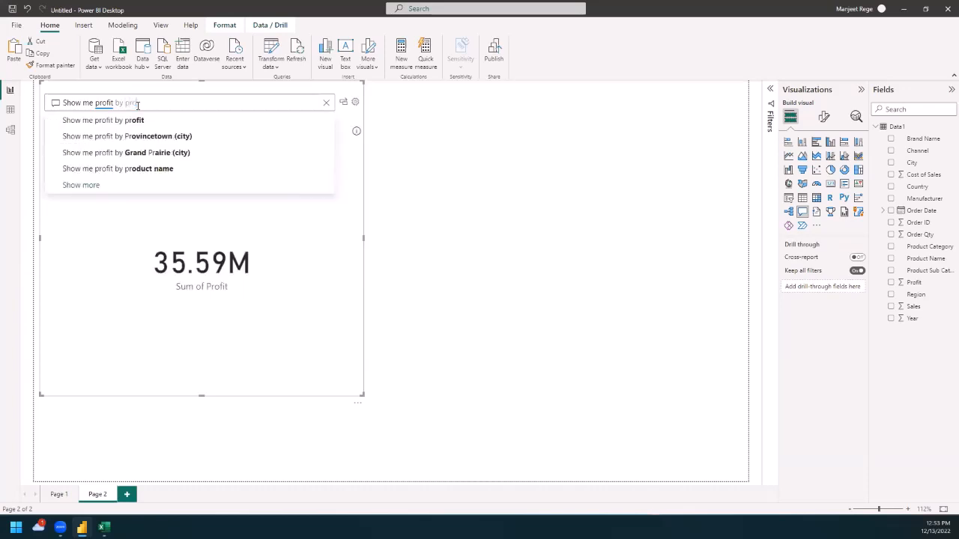
type("duc")
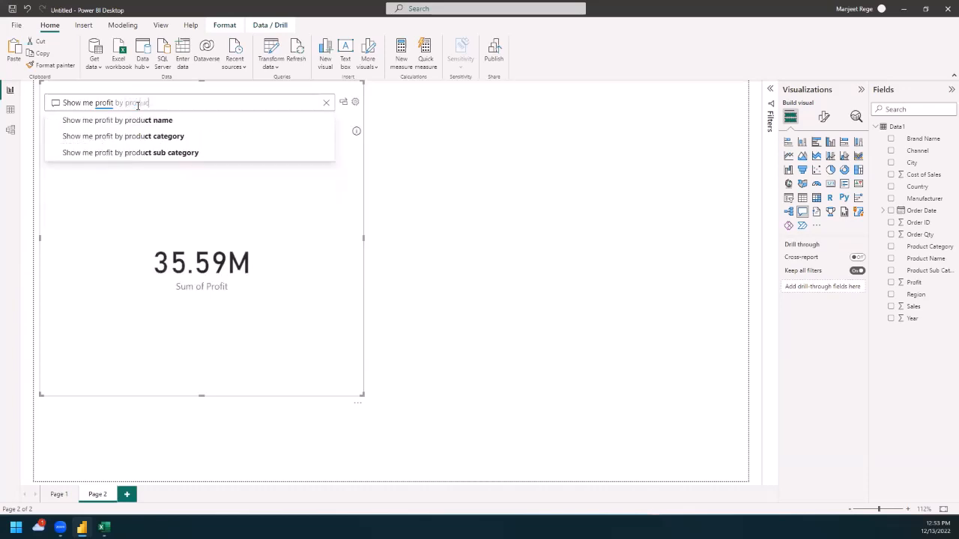
type("t c")
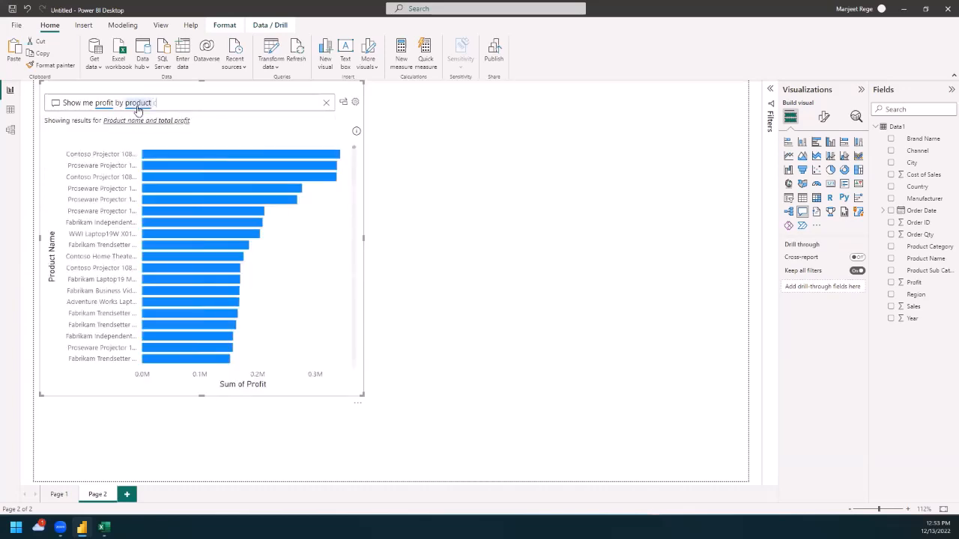
type("ategor")
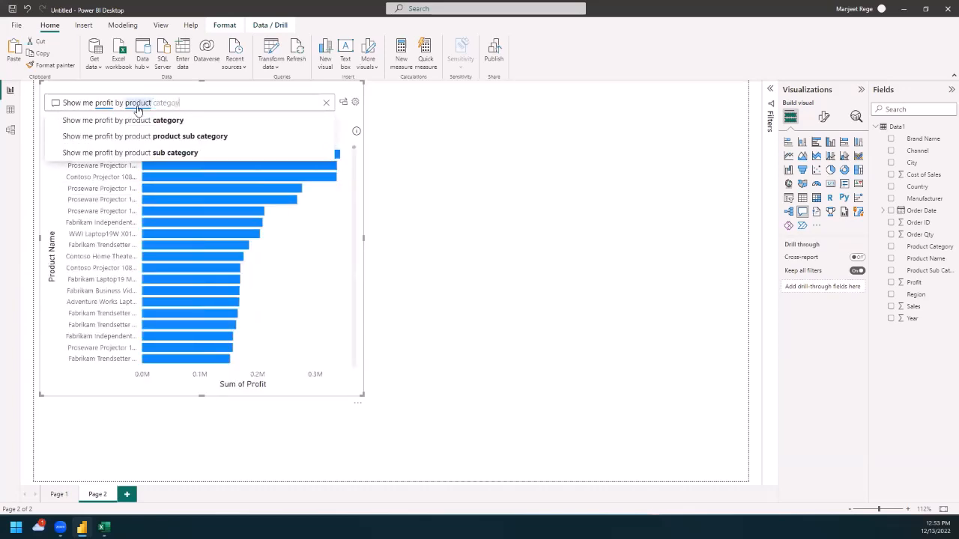
key("BackSpace")
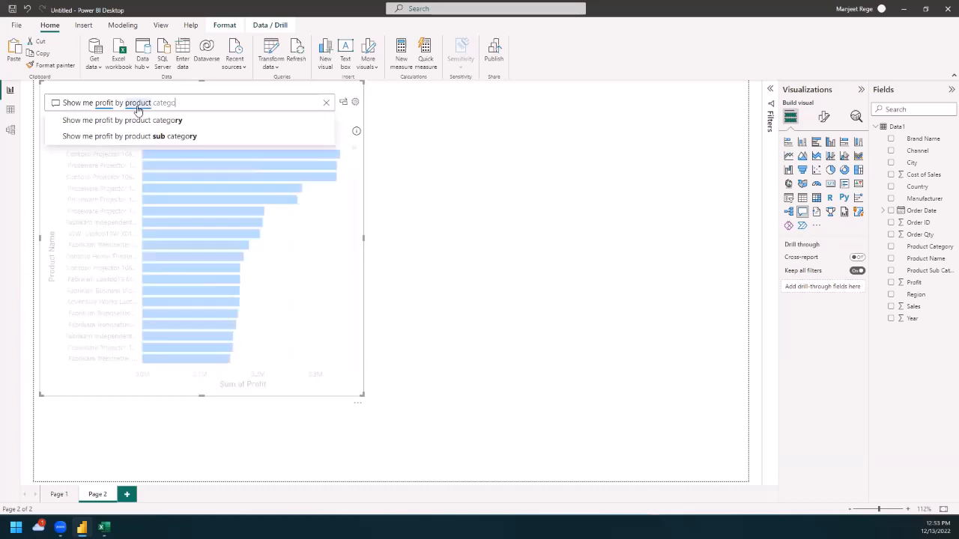
type("ry")
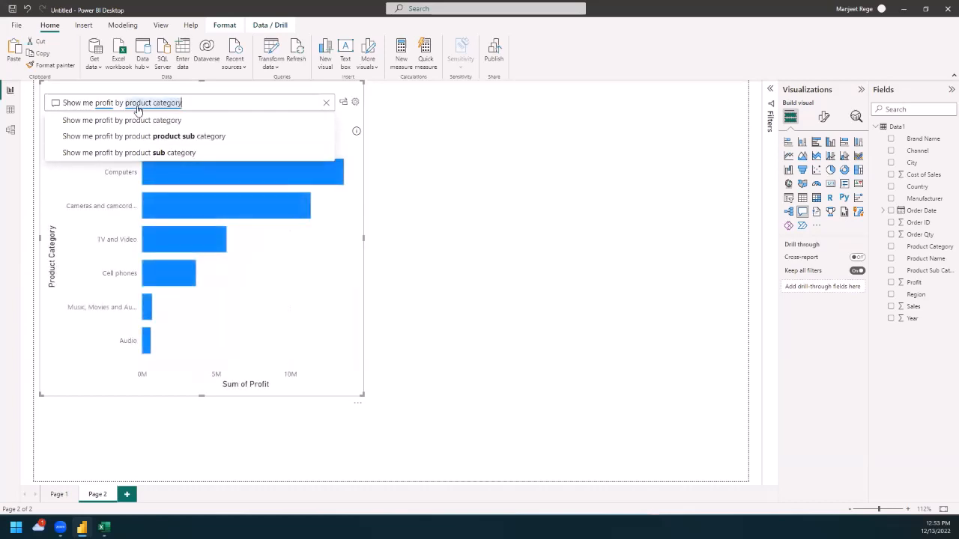
key("Return")
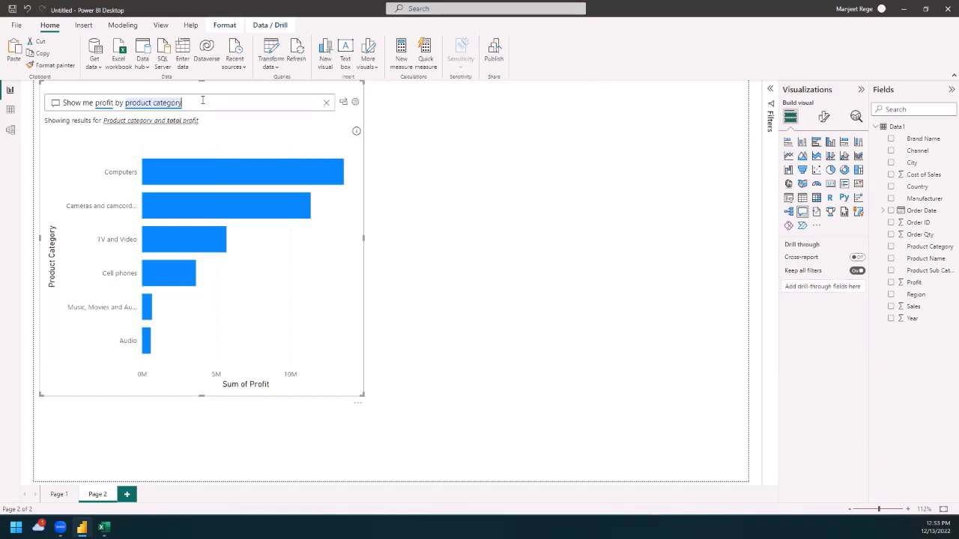
Step: Extend the question with "as pie chart" and shrink the Q&A visual to about a third of the page width
type("as ")
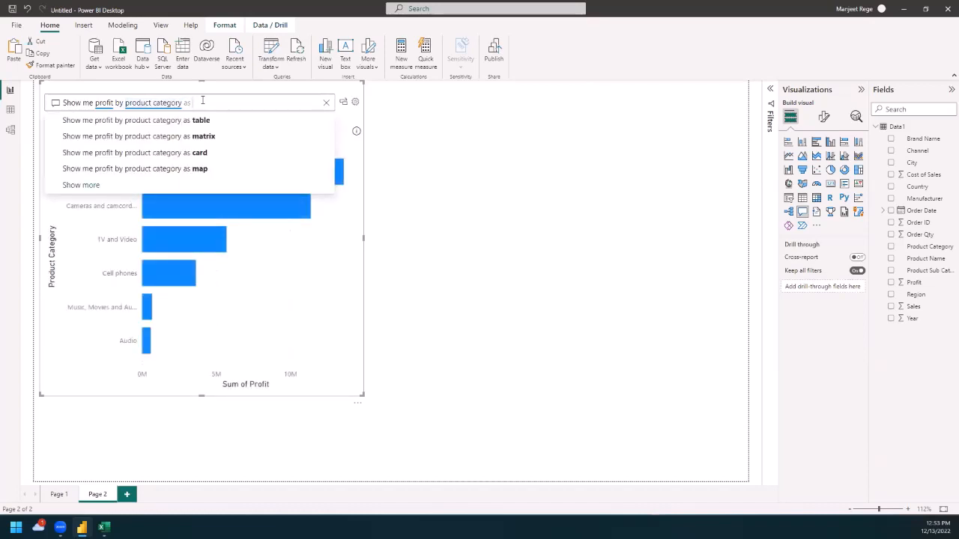
type("pie chart")
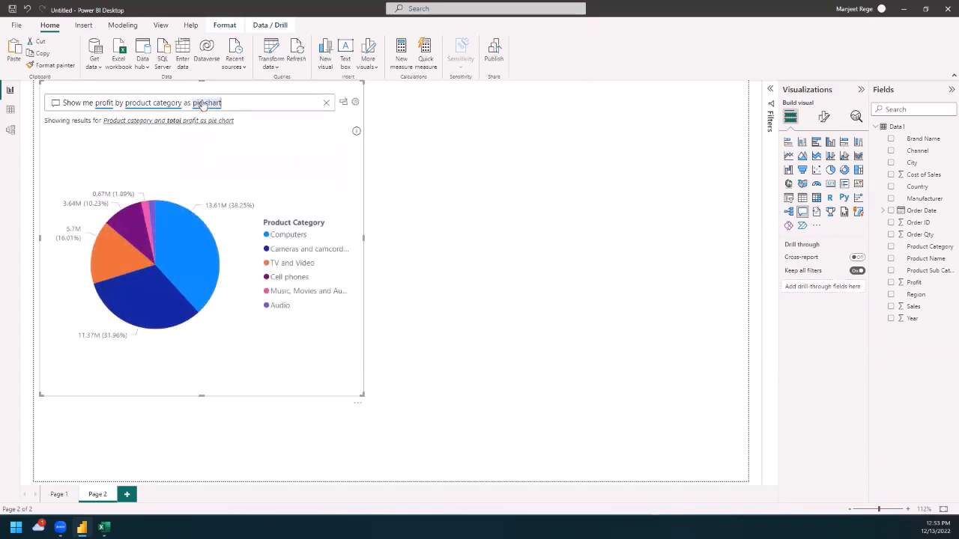
left_click(440, 190)
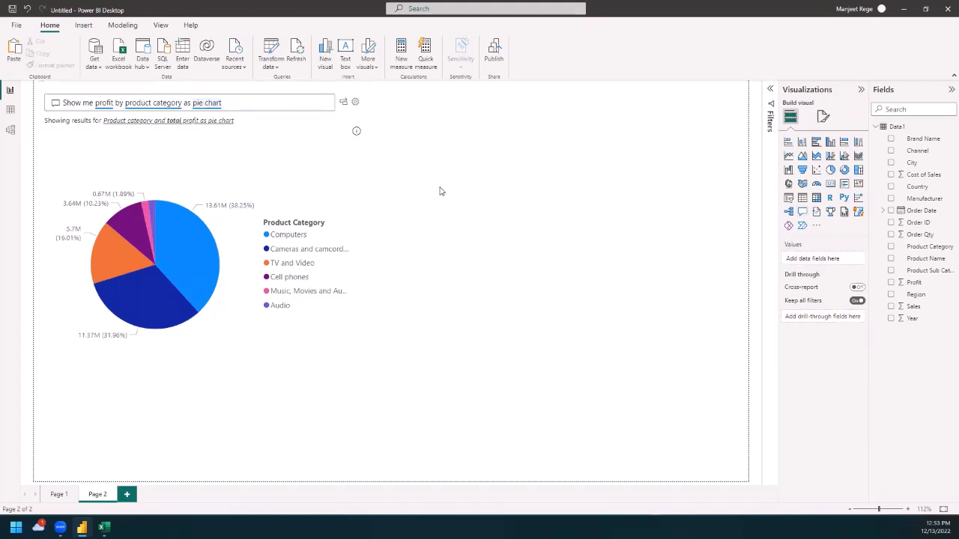
left_click(165, 181)
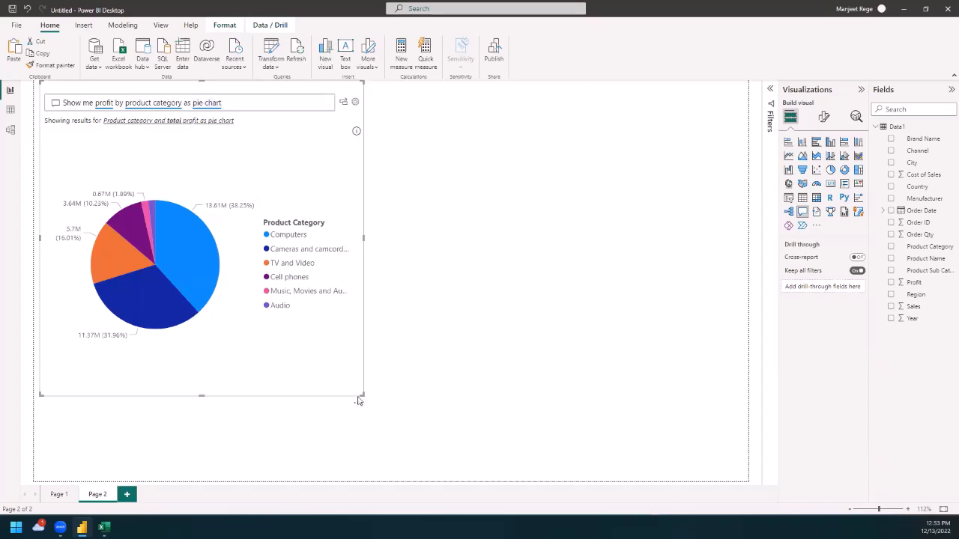
left_click_drag(359, 393, 296, 299)
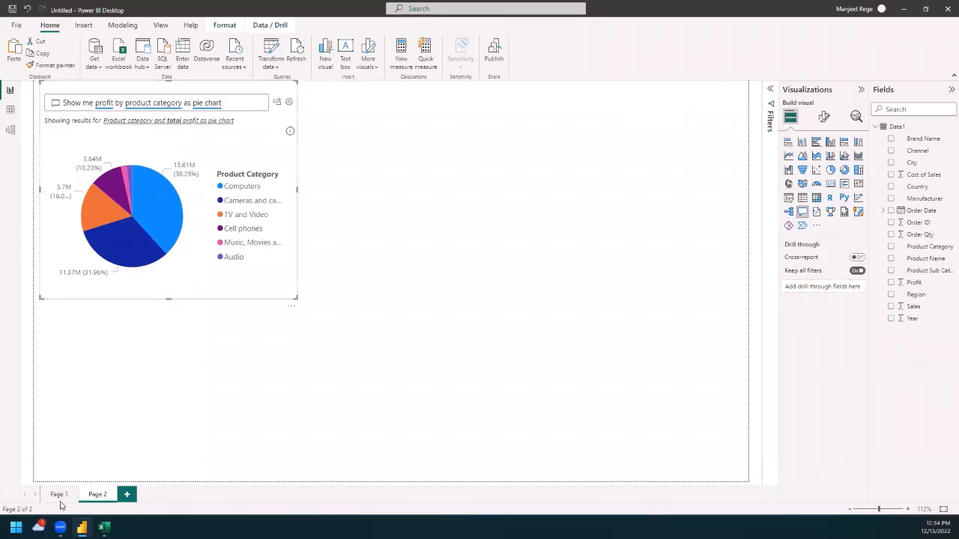
Step: Return to Page 1 and filter the report to Audio with the Product Category slicer
left_click(59, 495)
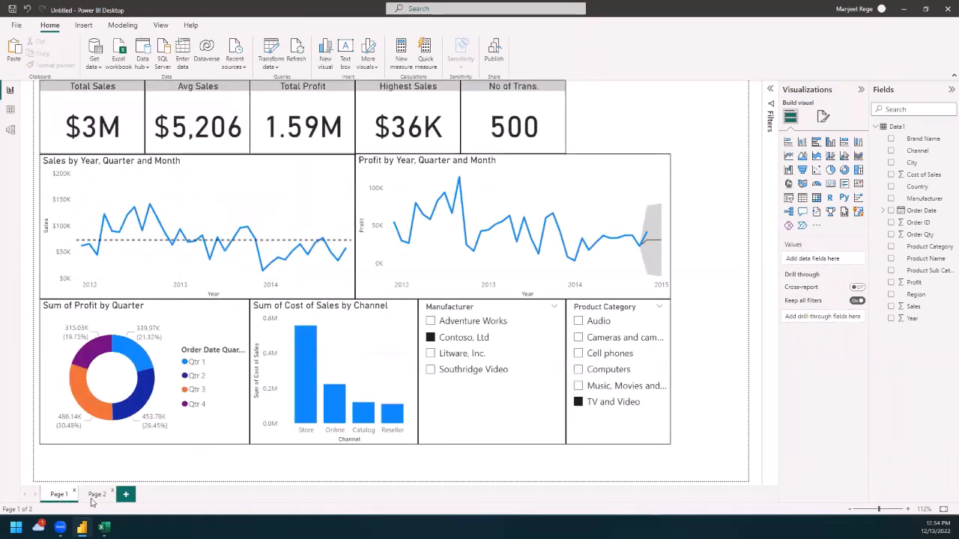
left_click(96, 495)
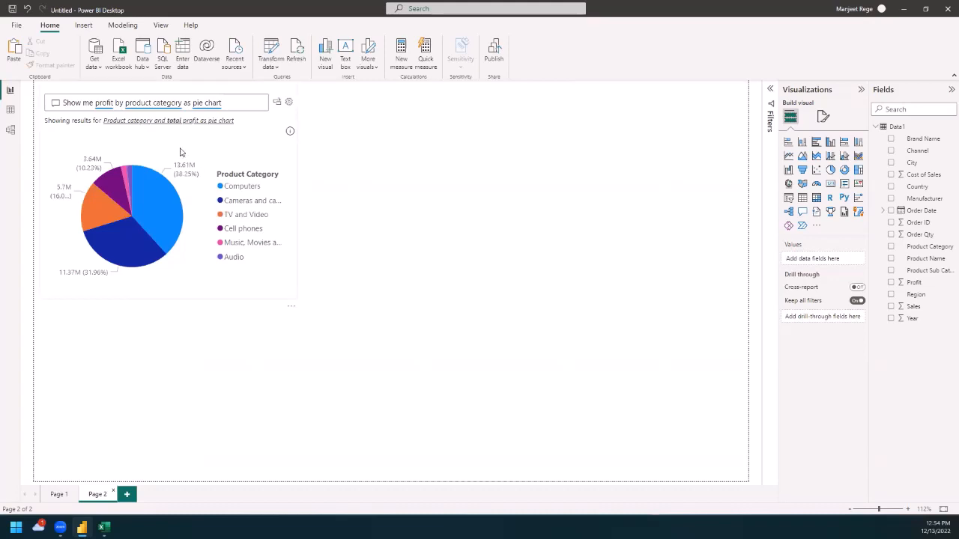
left_click(59, 495)
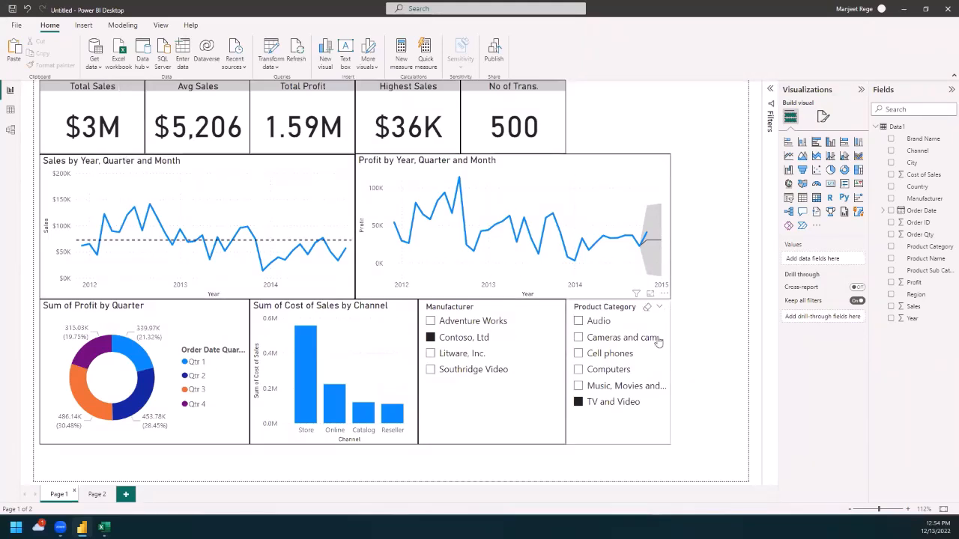
left_click(577, 338)
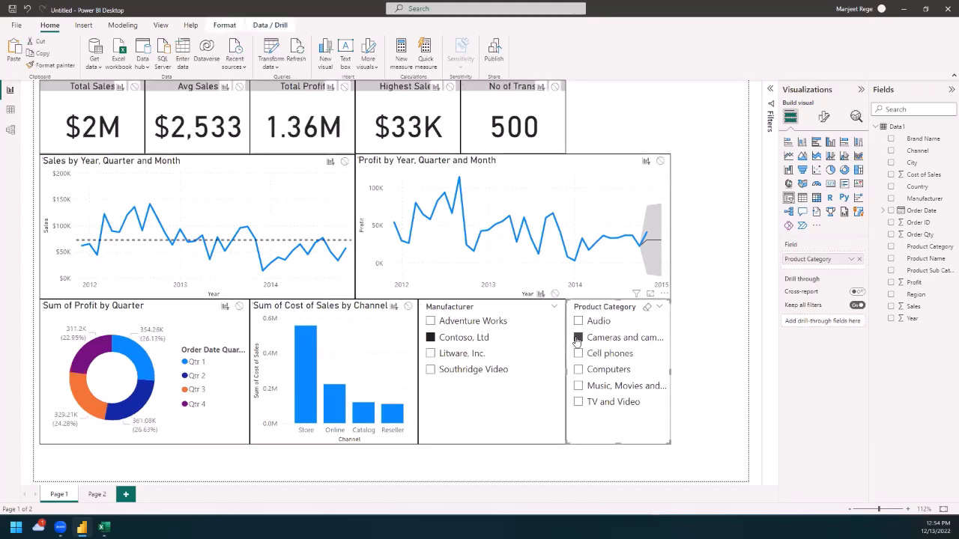
left_click(577, 322)
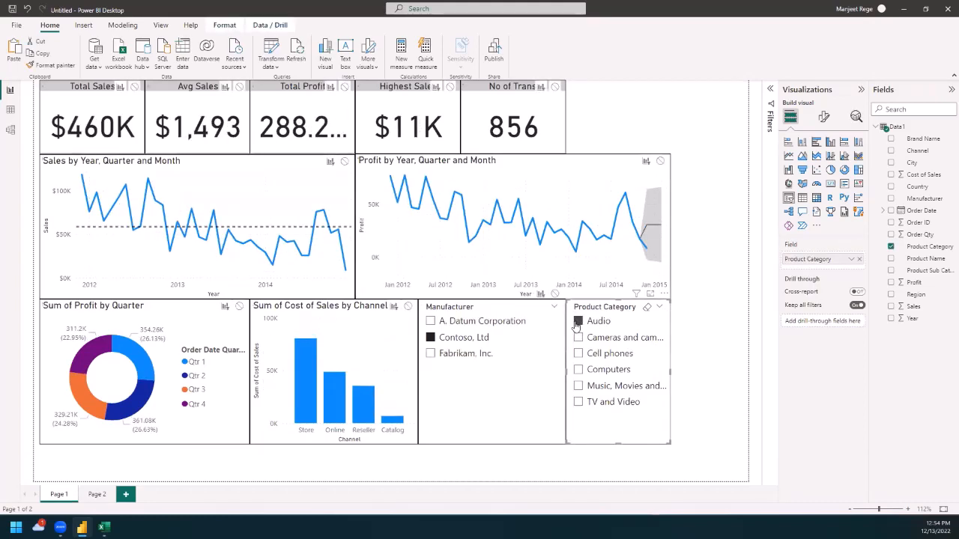
left_click(679, 88)
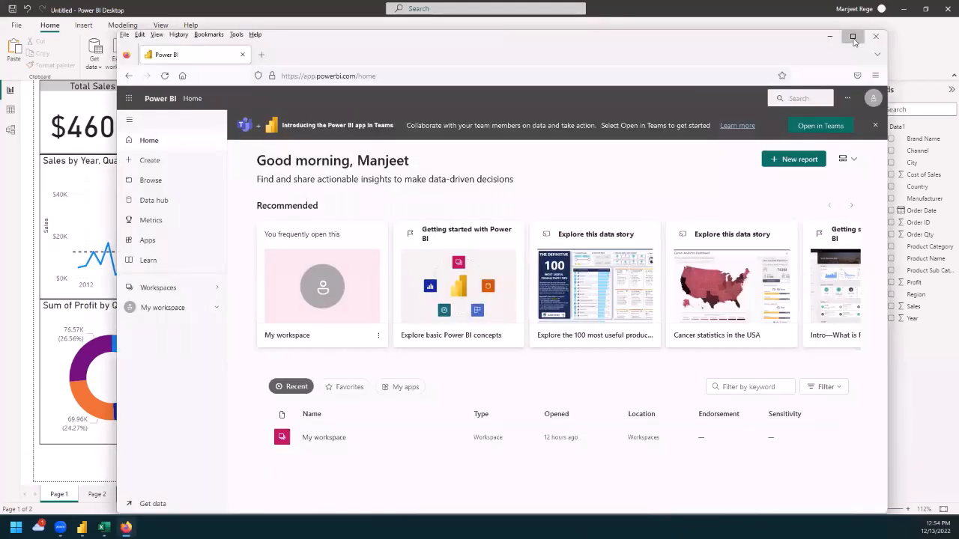
Step: Switch to the Power BI service in the browser and expand My workspace
left_click(852, 36)
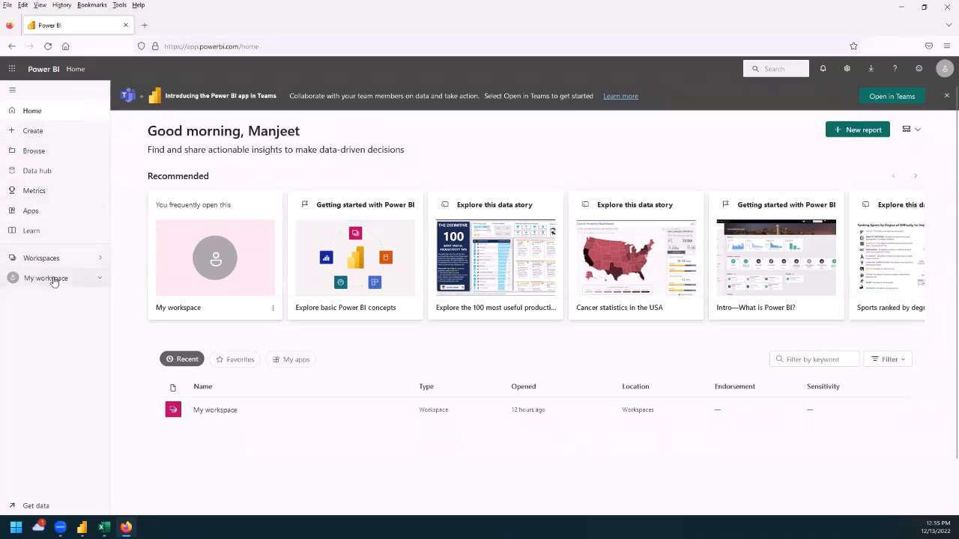
left_click(98, 278)
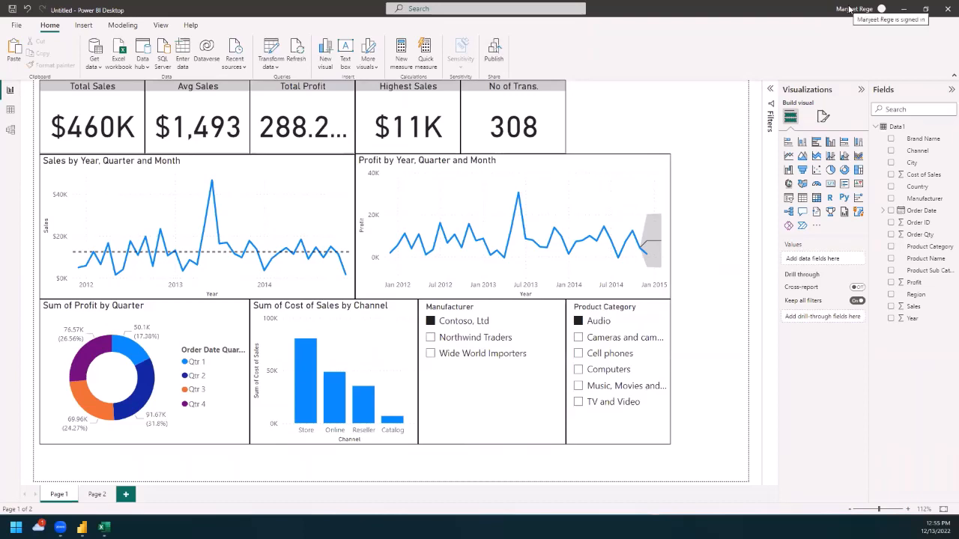
Step: Start publishing the report from Power BI Desktop and save it on the Desktop as myPowerBI
left_click(493, 54)
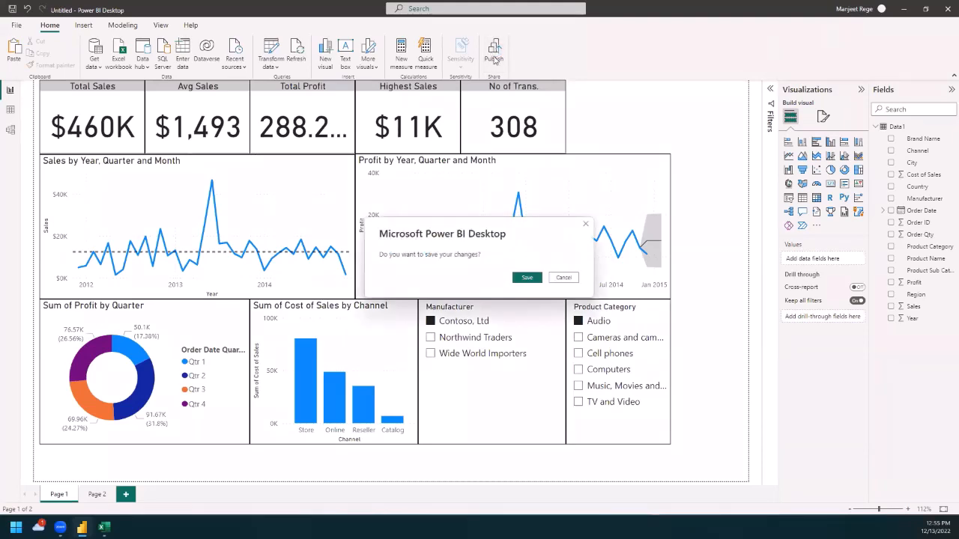
left_click(527, 278)
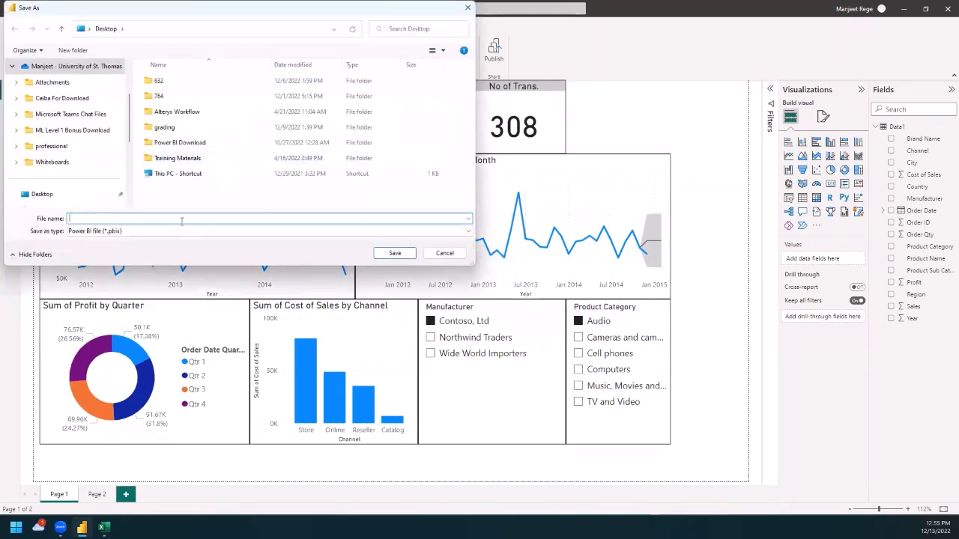
type("myPowerBI")
left_click(385, 254)
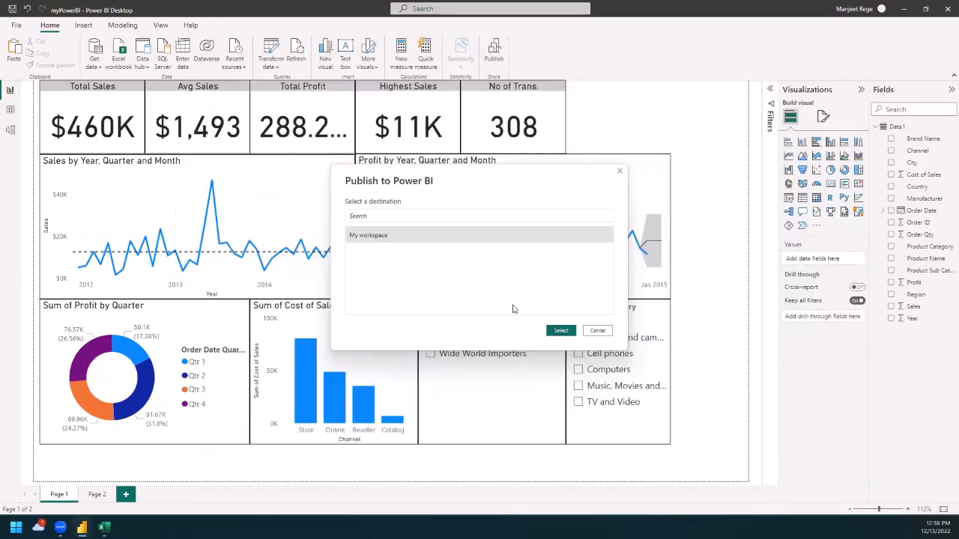
Step: Publish the report to My workspace and dismiss the dialogs that follow
left_click(559, 330)
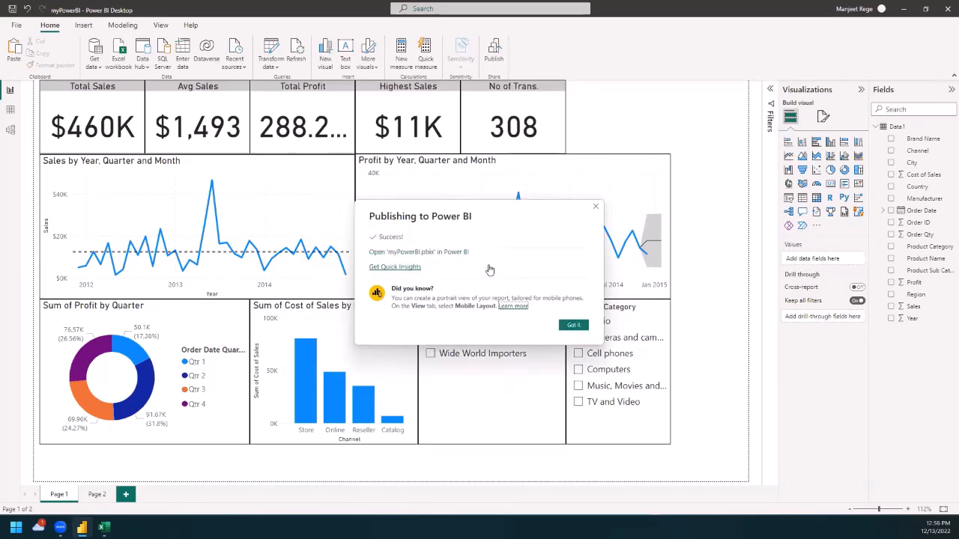
left_click(573, 326)
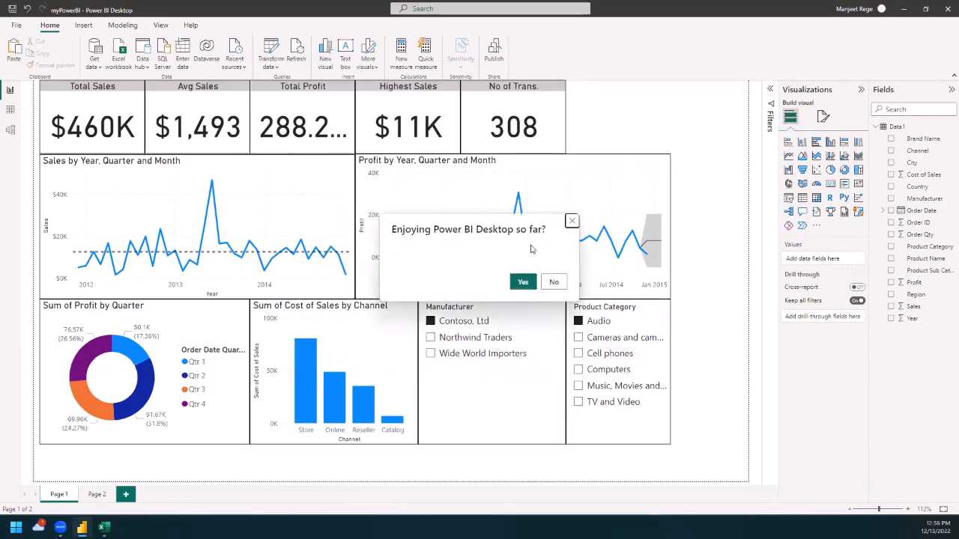
left_click(572, 220)
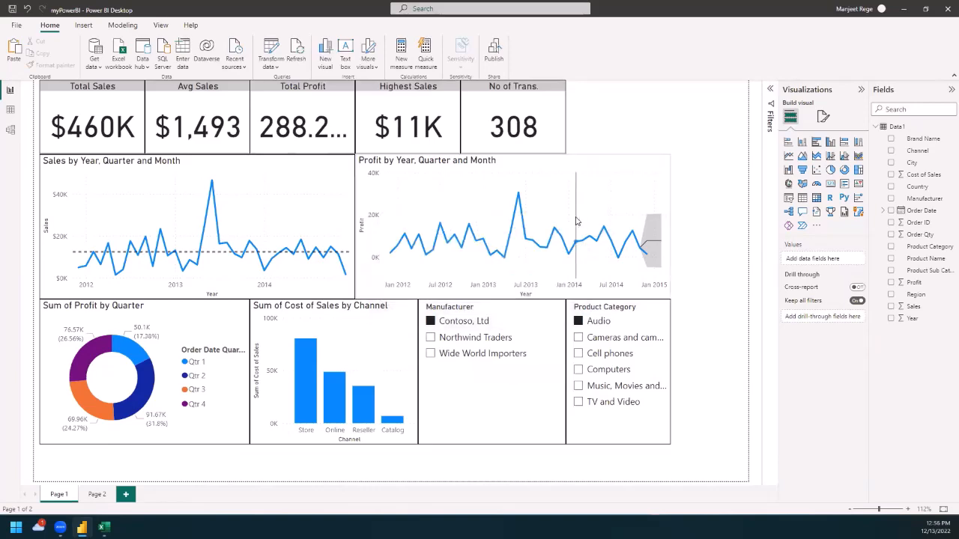
Step: Switch back to the Power BI service in the browser and open the published myPowerBI report
left_click(902, 9)
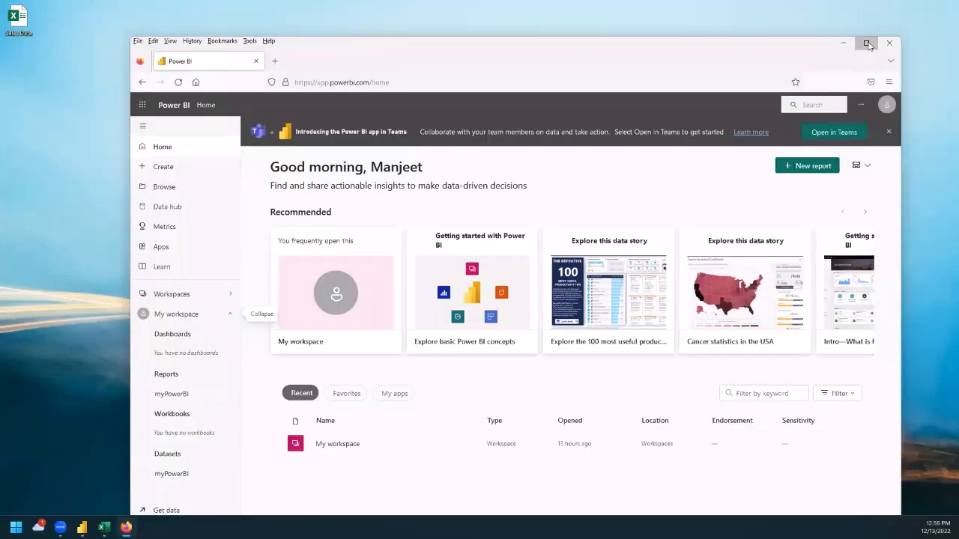
left_click(869, 46)
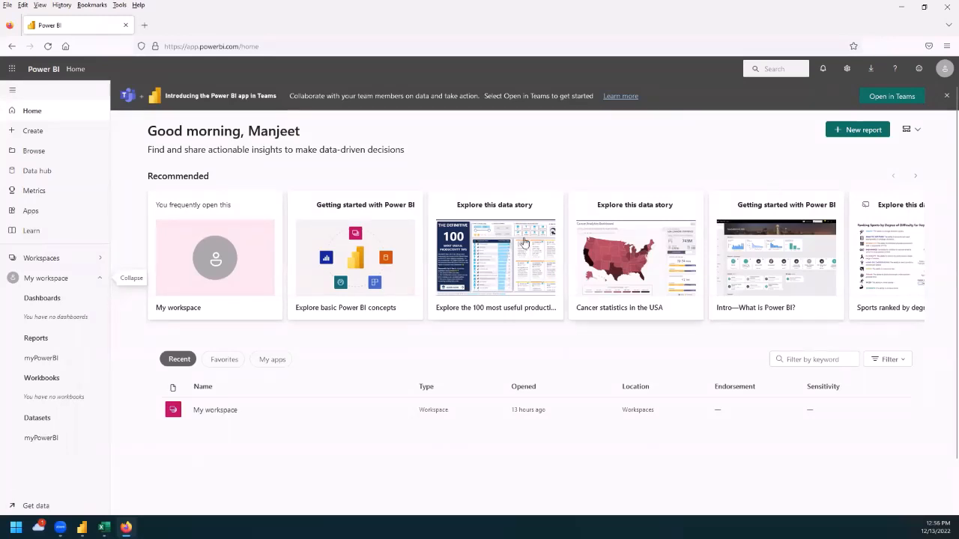
left_click(42, 361)
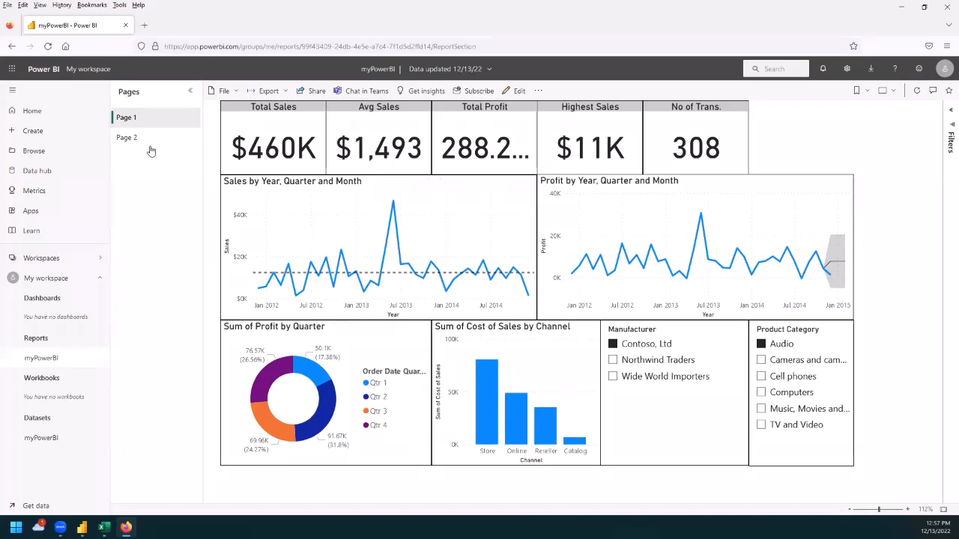
Step: Review Page 2 of the published report and return to Page 1
left_click(127, 138)
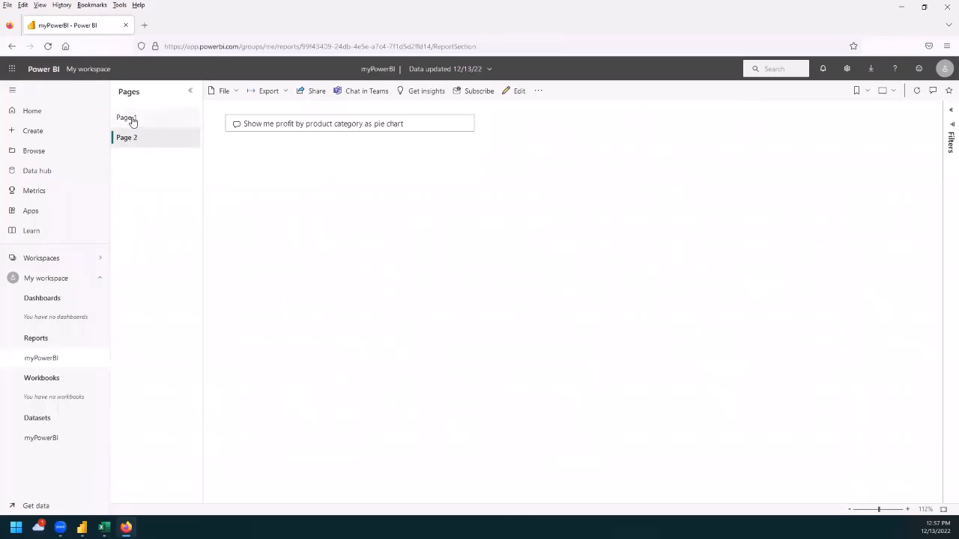
left_click(131, 119)
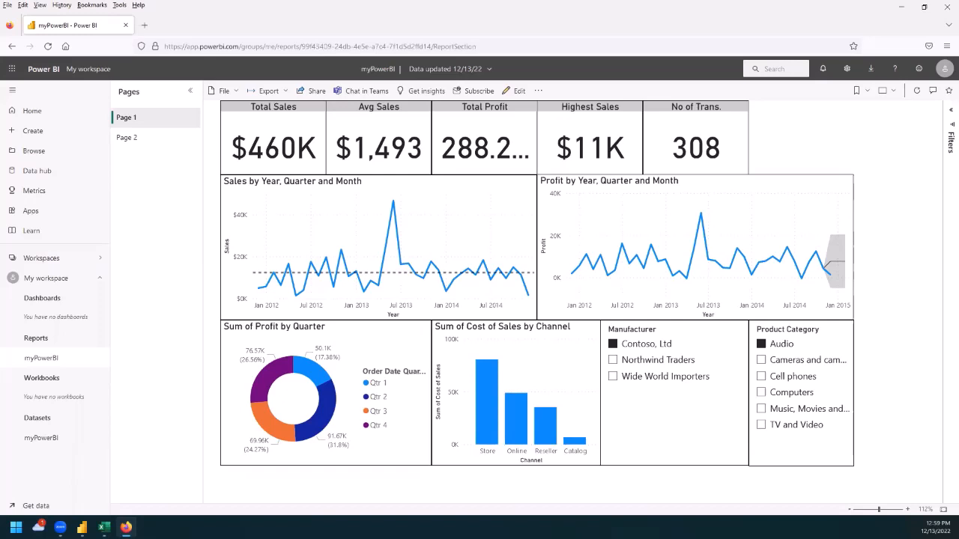
left_click(552, 11)
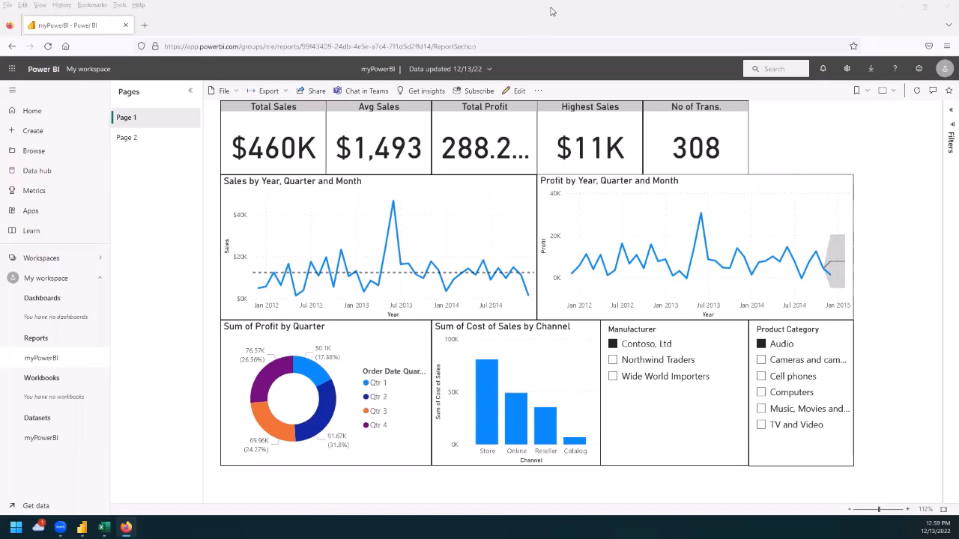